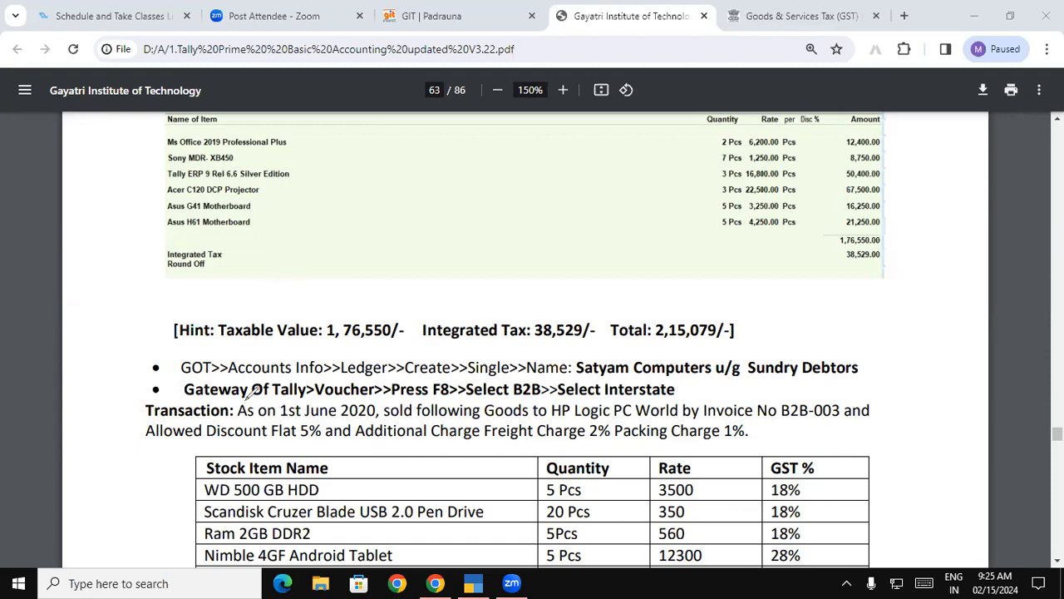
Step: Review the HP Logic PC World sales transaction on page 63, marking its voucher path, invoice number, discount, freight and packing charges and stock items
drag(253, 404, 538, 403)
drag(543, 403, 663, 400)
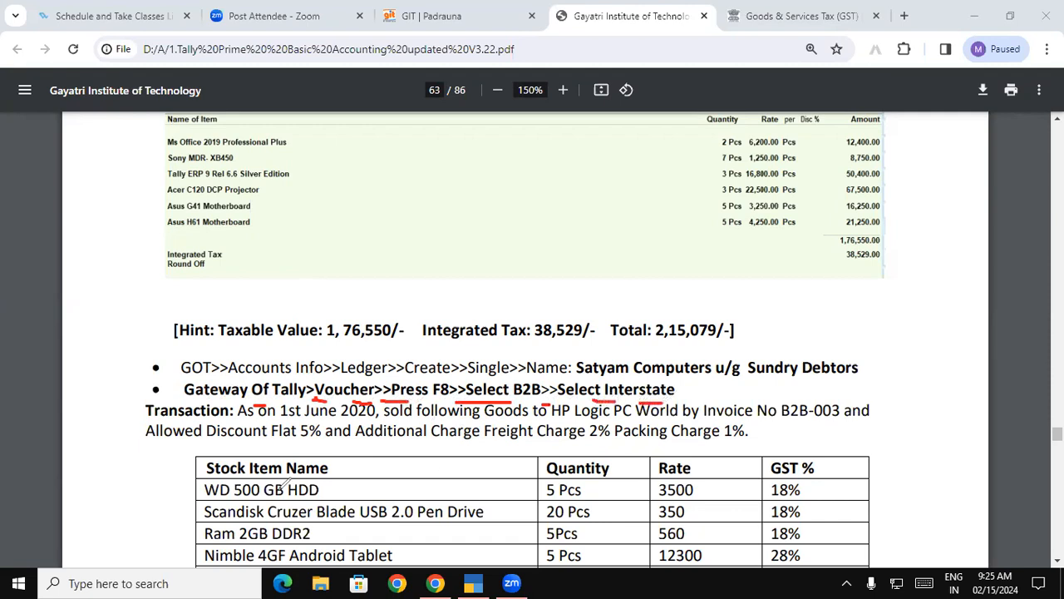
drag(184, 484, 173, 565)
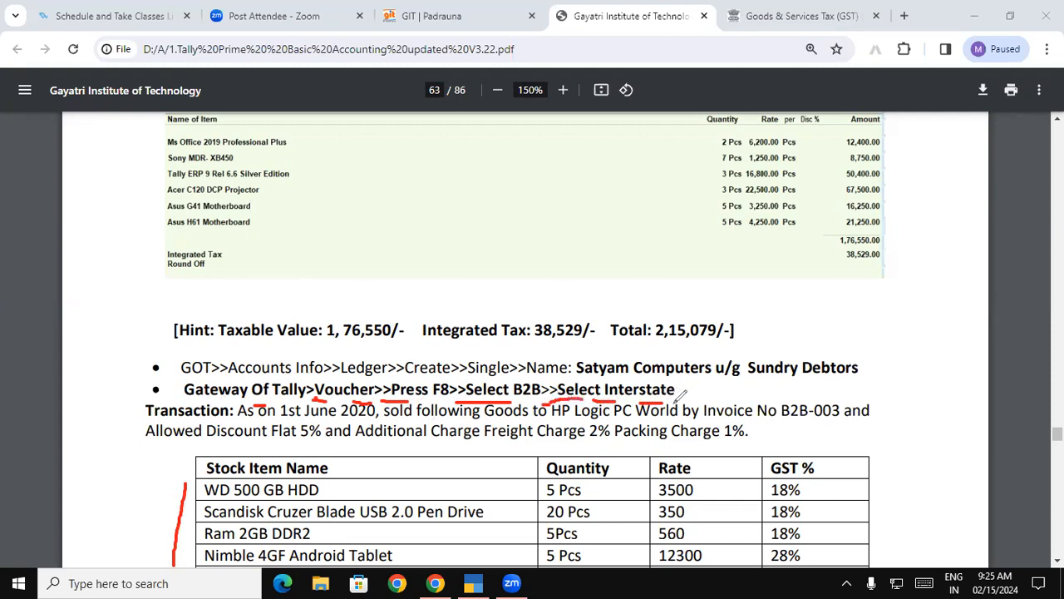
drag(686, 401, 840, 395)
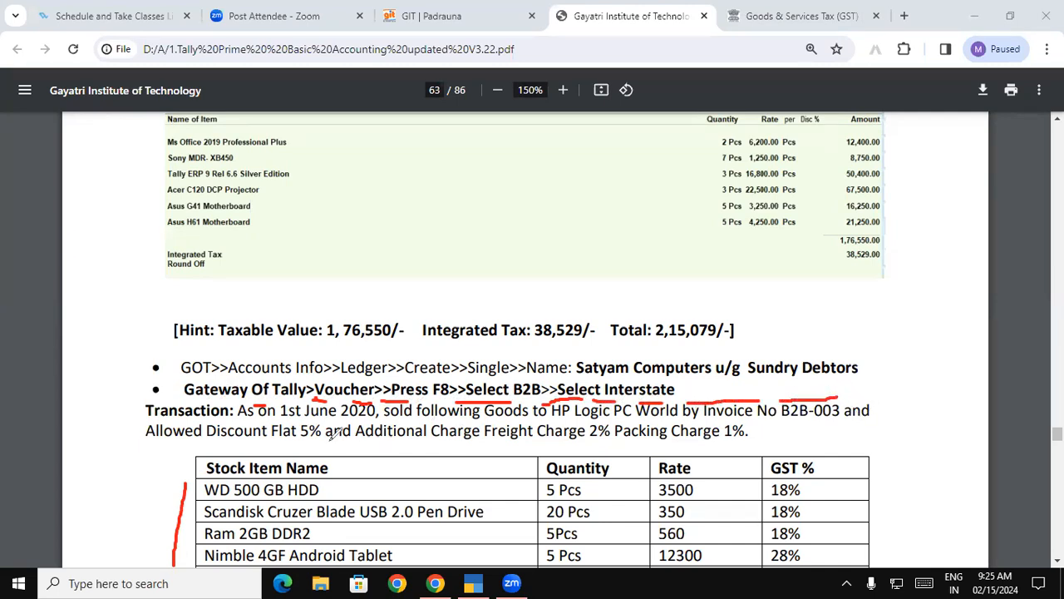
drag(162, 437, 722, 444)
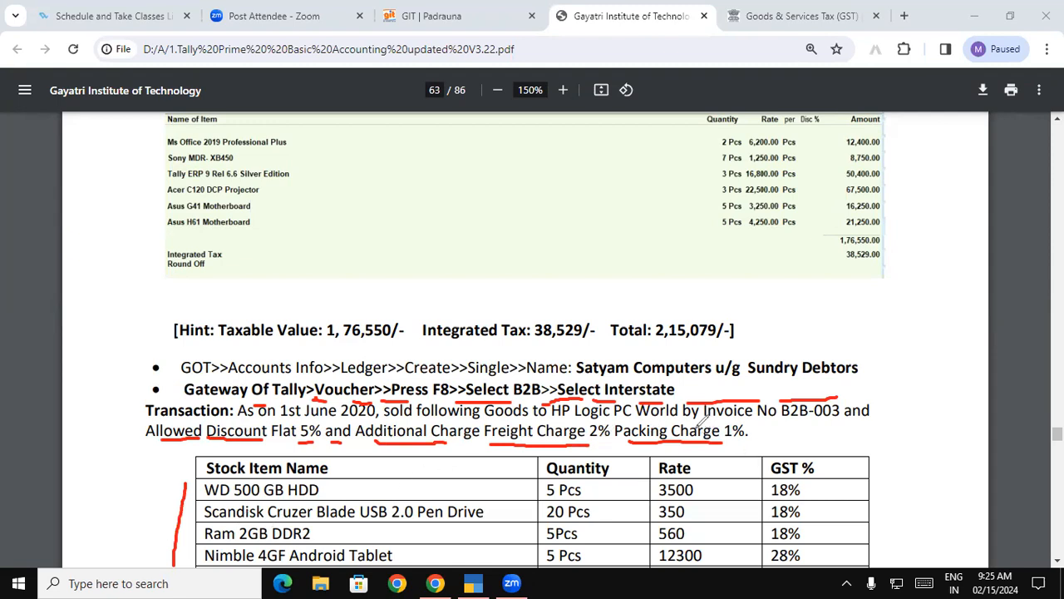
drag(787, 423, 844, 412)
drag(376, 446, 499, 442)
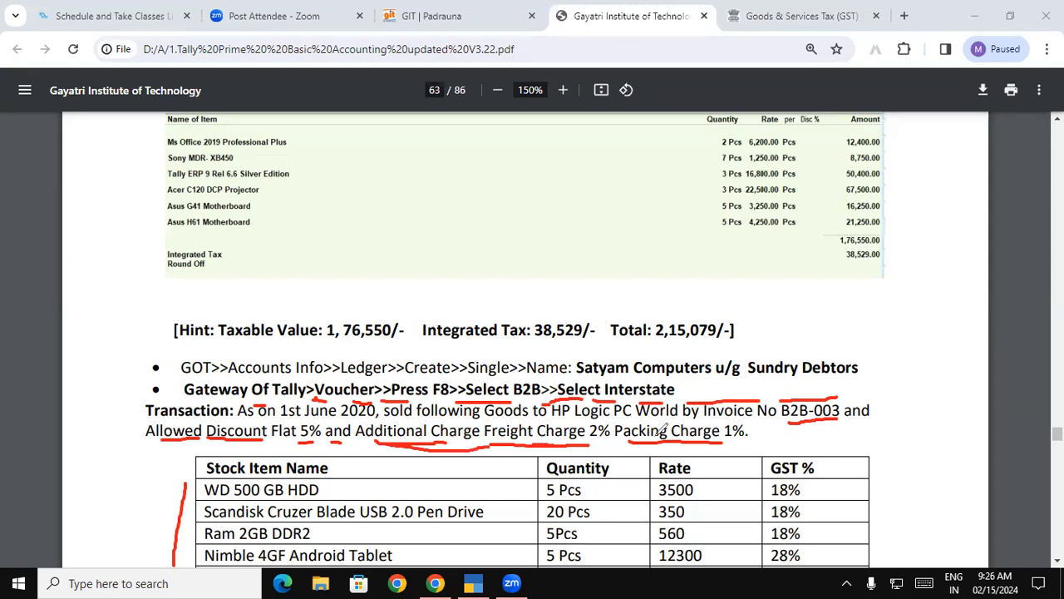
drag(619, 443, 720, 440)
click(1019, 386)
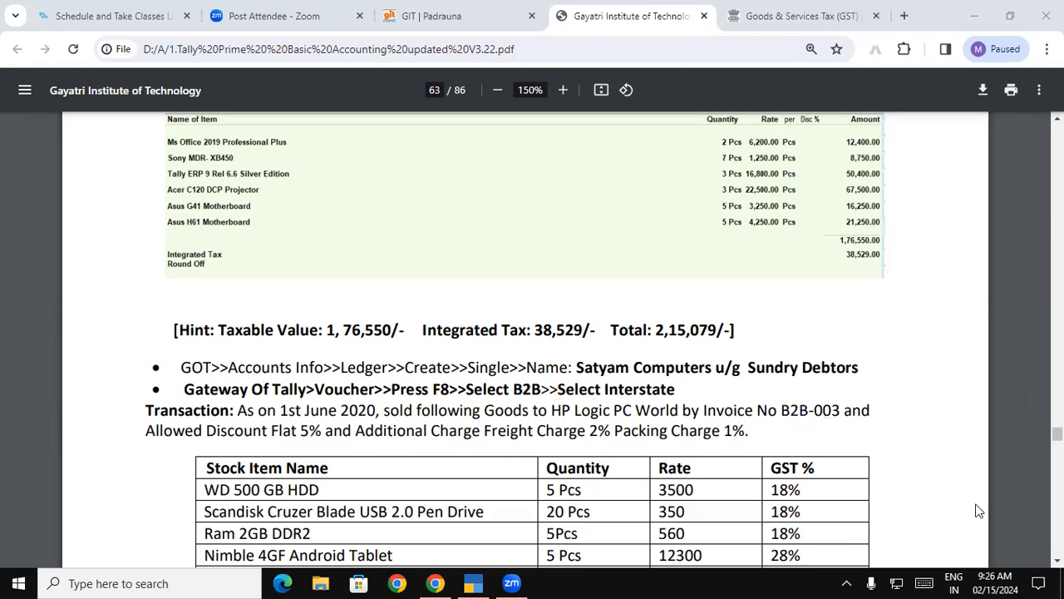
Step: Read the note on page 64 about the discount, freight and packing charges and the voucher class required for this transaction
scroll(1024, 495, down, 5)
scroll(532, 332, down, 10)
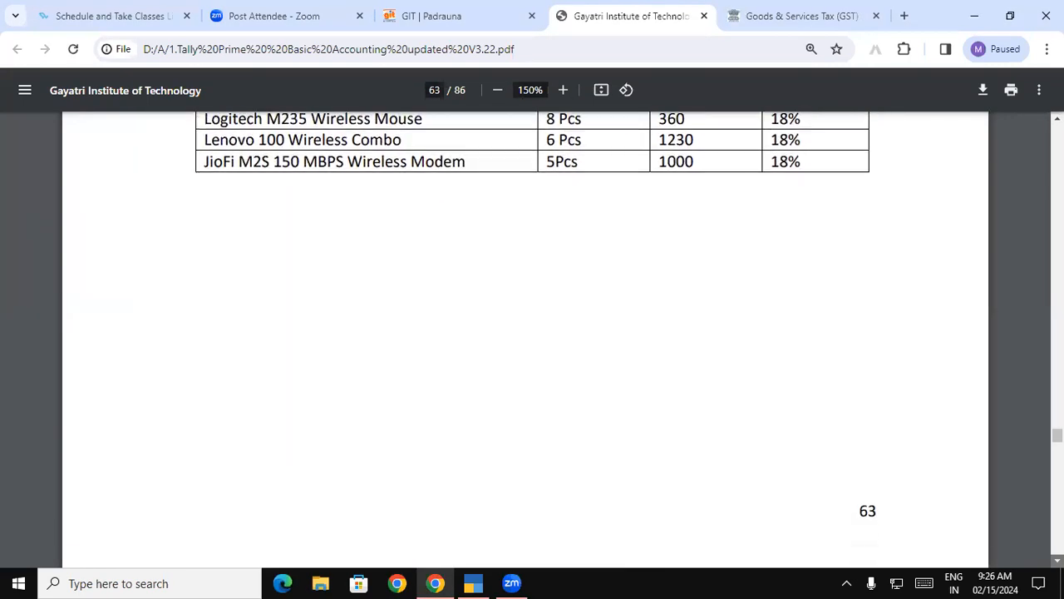
scroll(409, 328, down, 2)
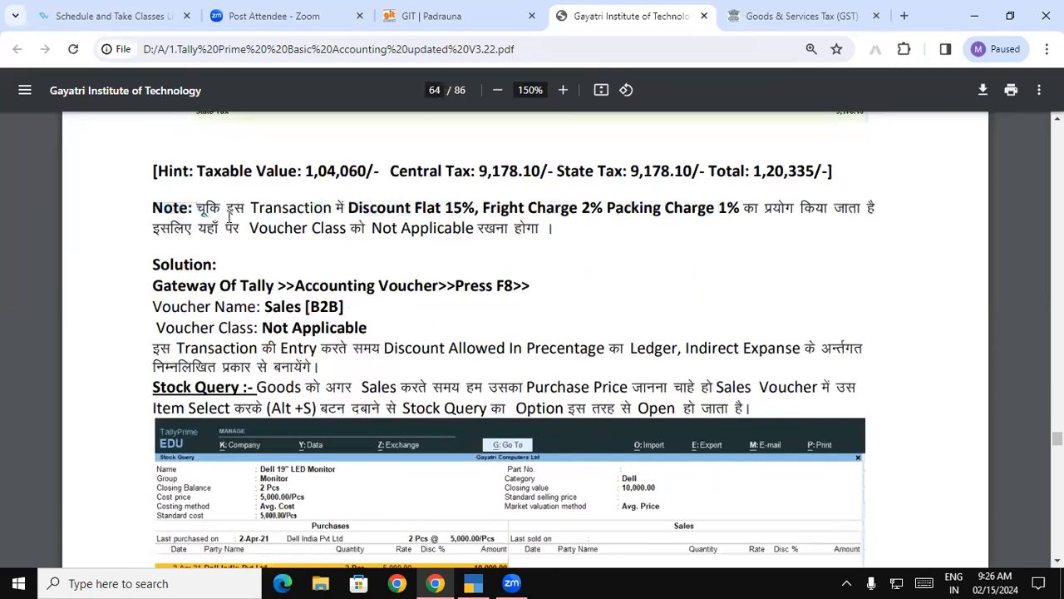
drag(349, 207, 446, 207)
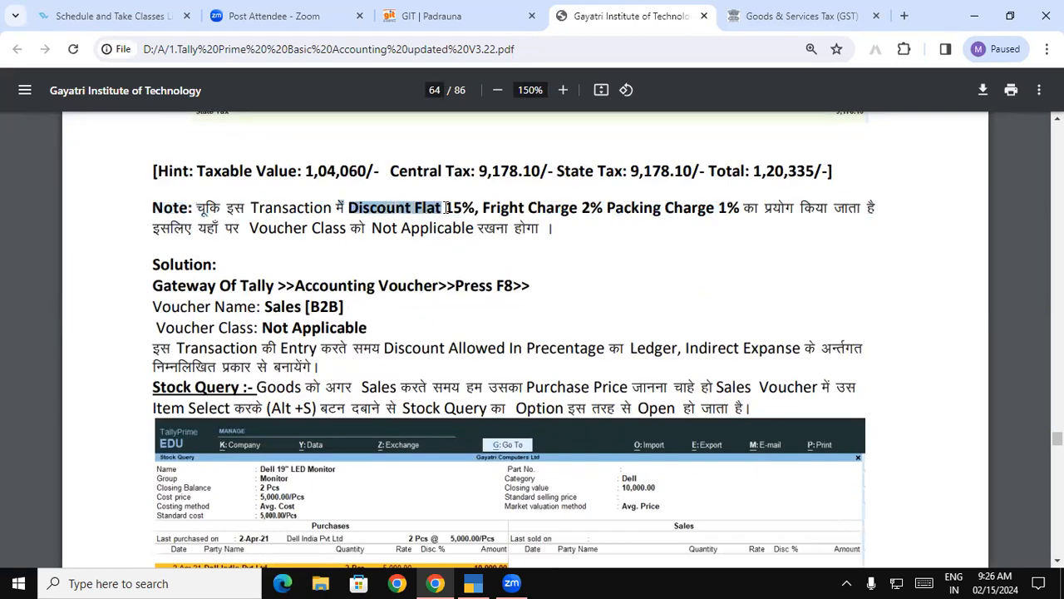
click(454, 207)
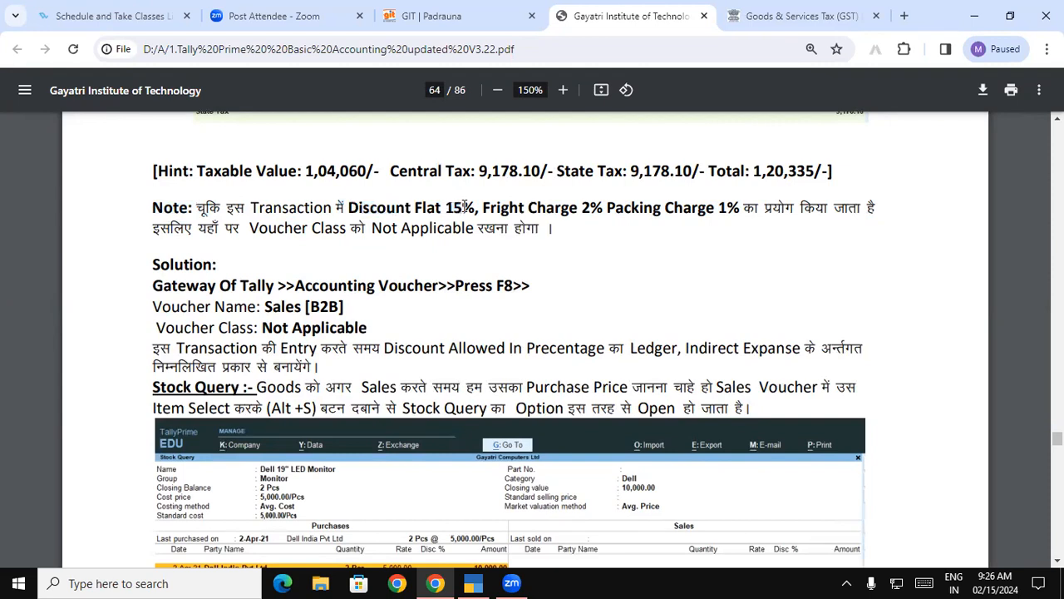
double_click(456, 207)
drag(209, 207, 851, 209)
click(600, 208)
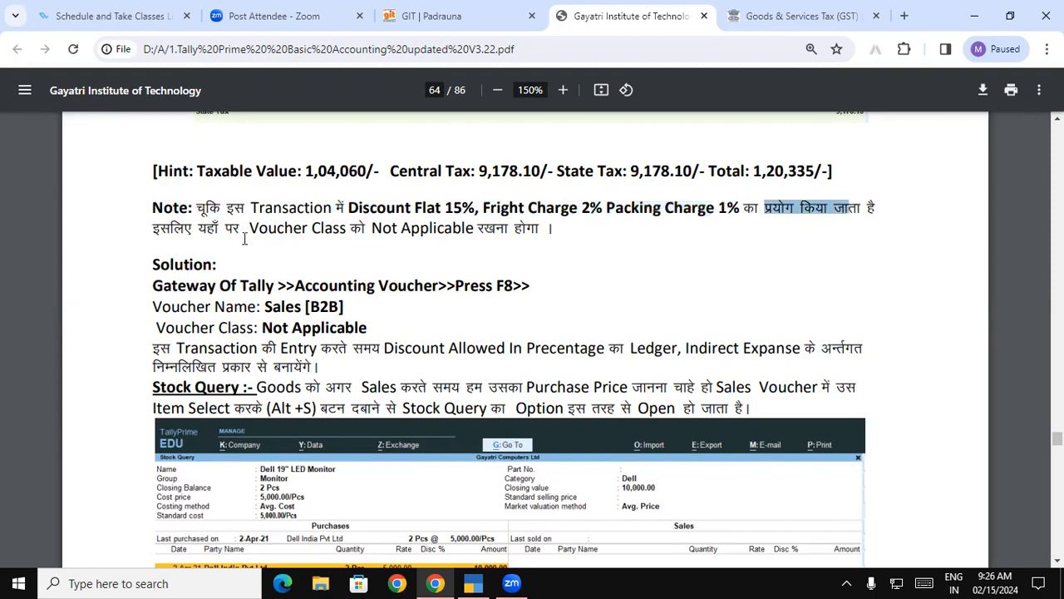
drag(158, 228, 510, 227)
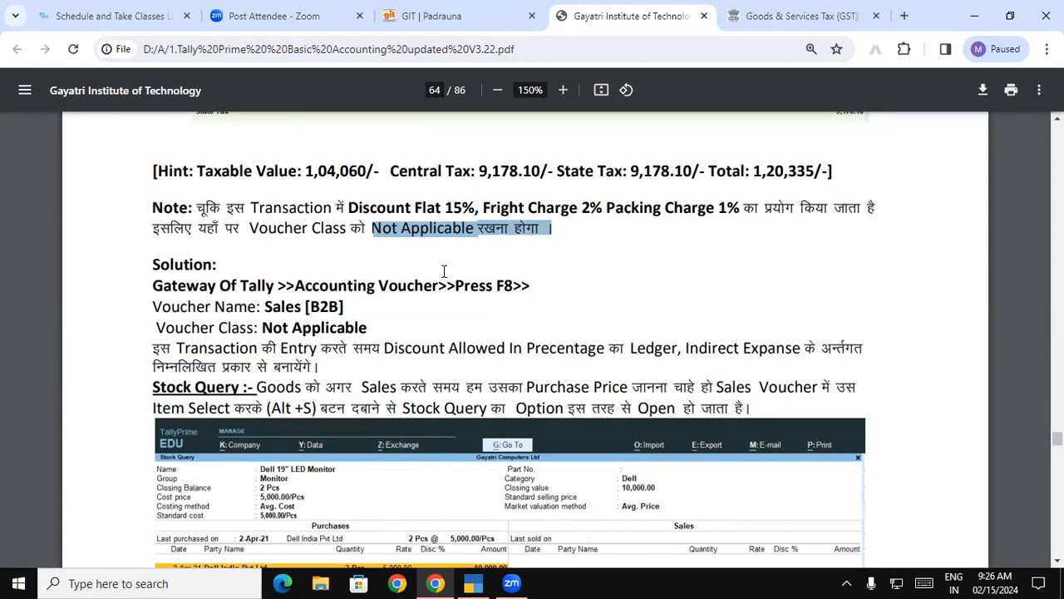
Step: Switch to TallyPrime, return to the Gateway of Tally and open voucher entry
click(476, 583)
key(Escape)
key(Escape)
key(Escape)
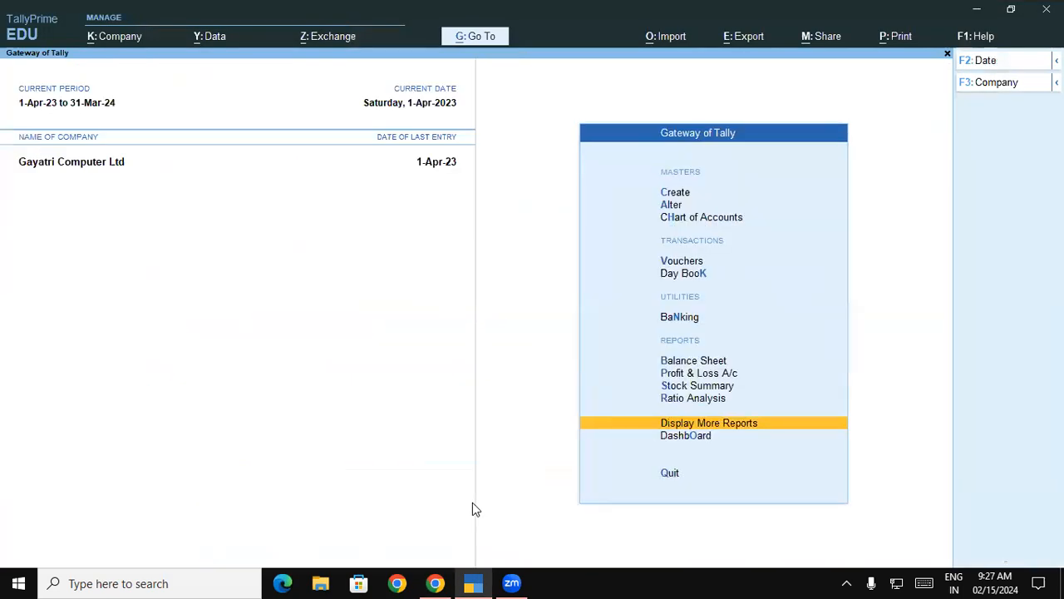
key(Escape)
key(Escape)
key(Down)
key(Down)
key(Down)
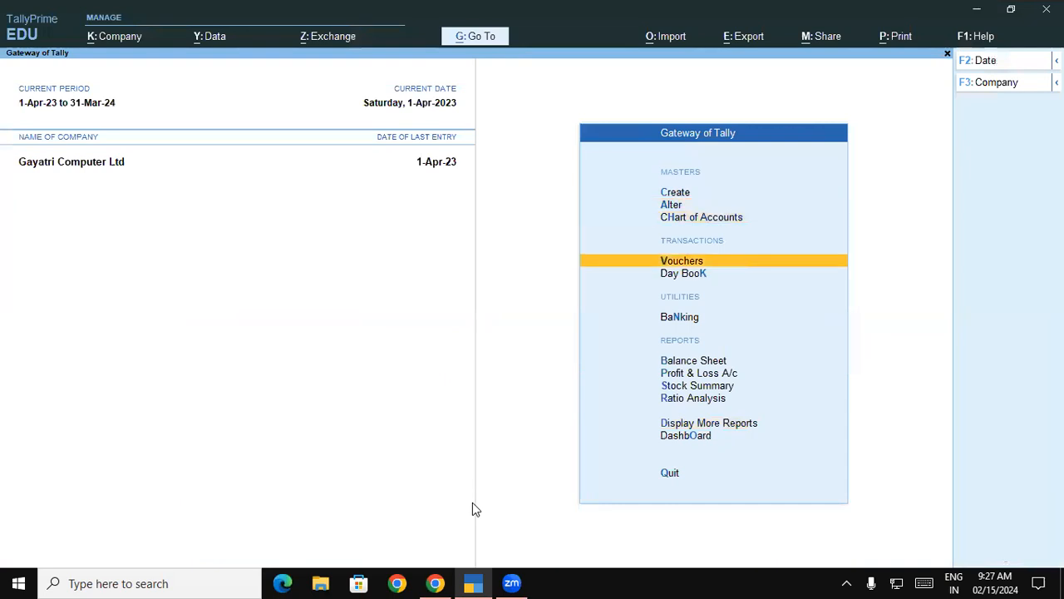
key(Return)
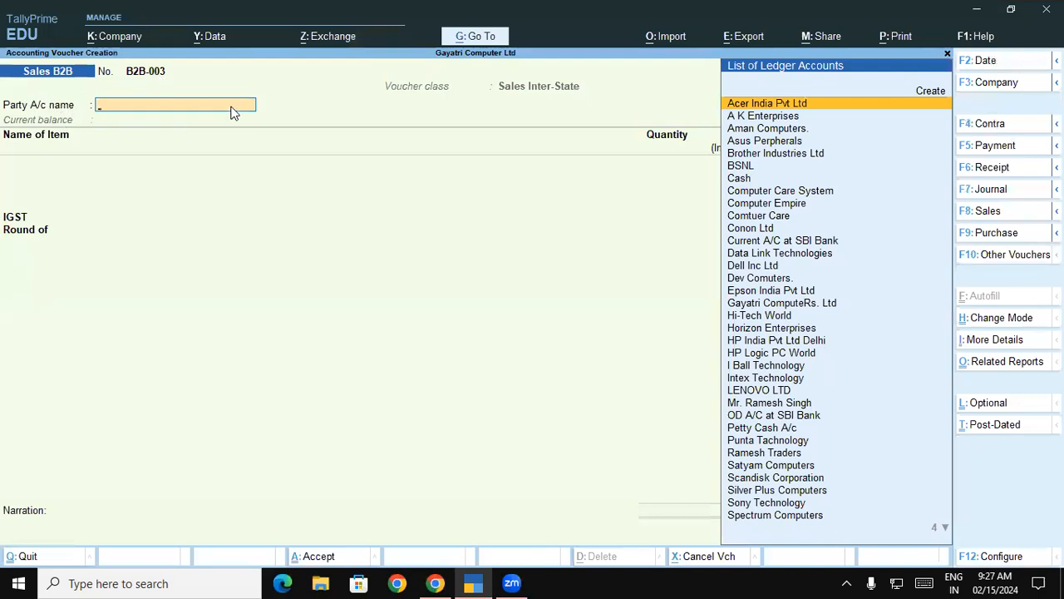
Step: Set the Sales B2B voucher's party account to HP Logic PC World and accept the blank dispatch details
text(Hp)
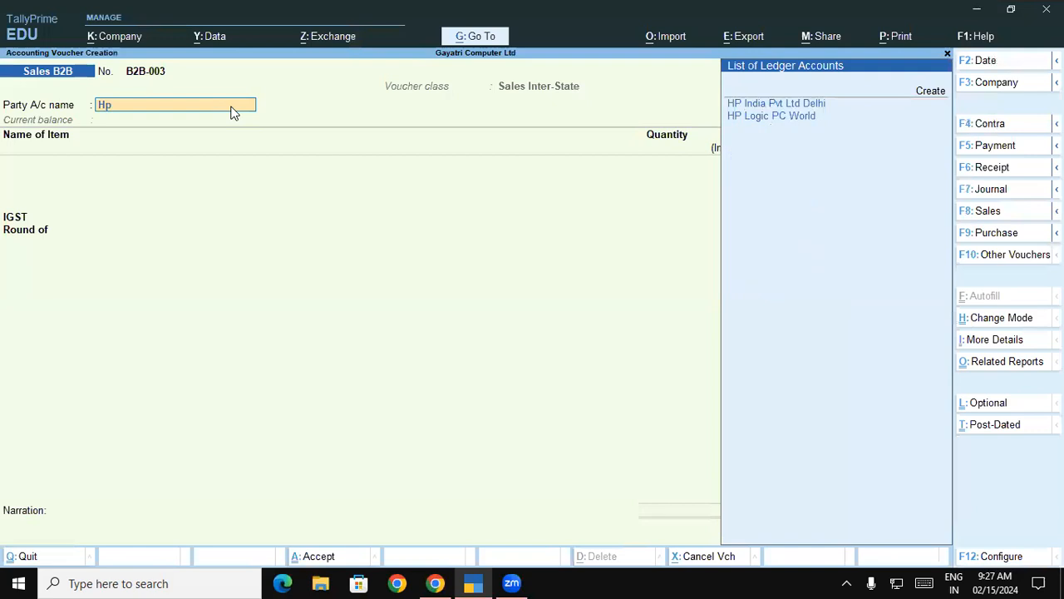
key(Down)
key(Return)
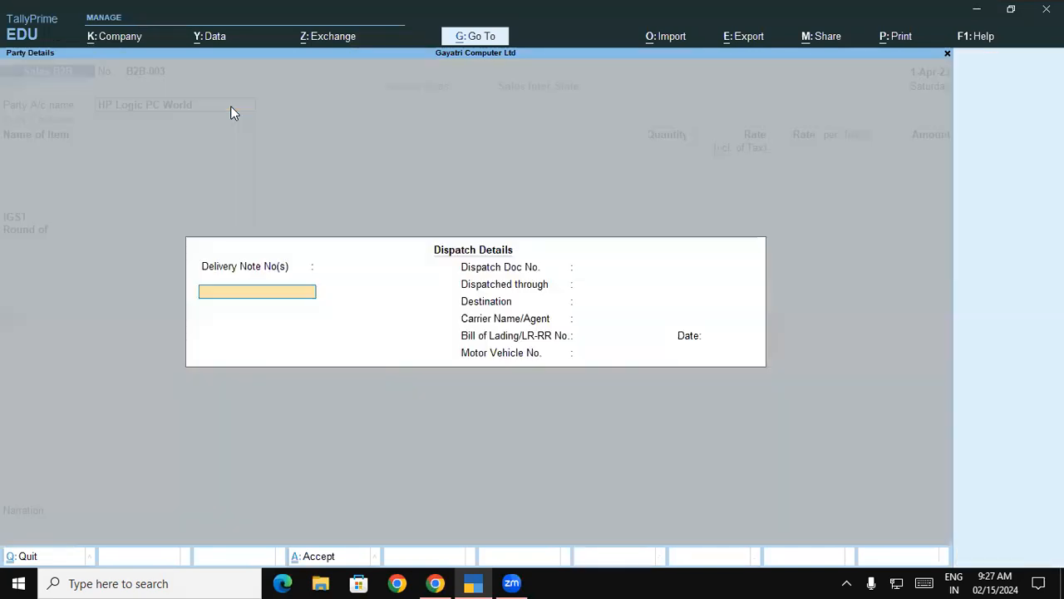
key(ctrl+a)
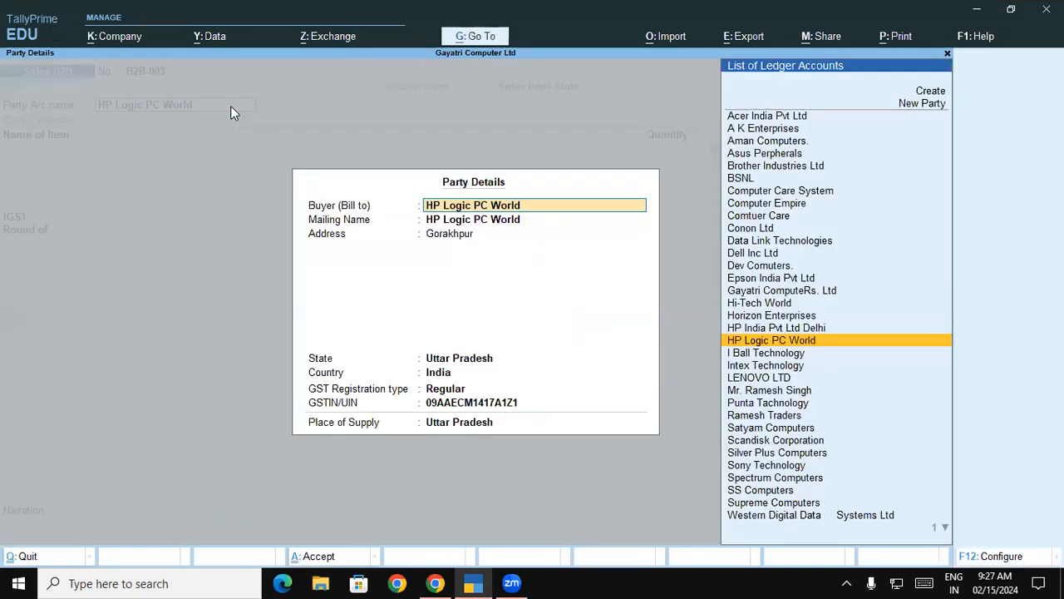
key(Return)
key(Return)
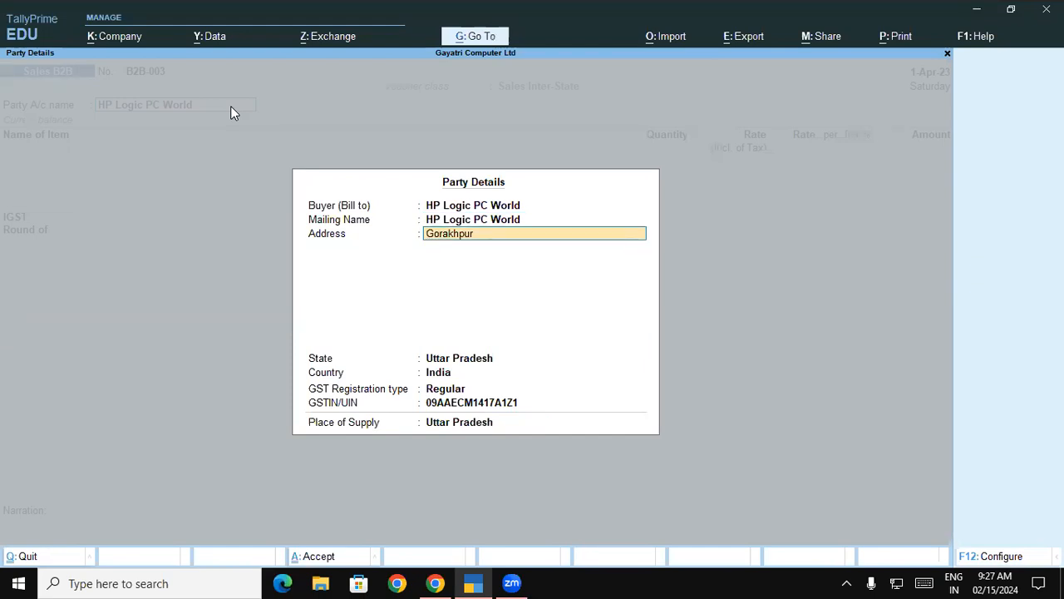
Step: Go back to the voucher type, change its class to Sales Local, and accept the dispatch and party details
key(BackSpace)
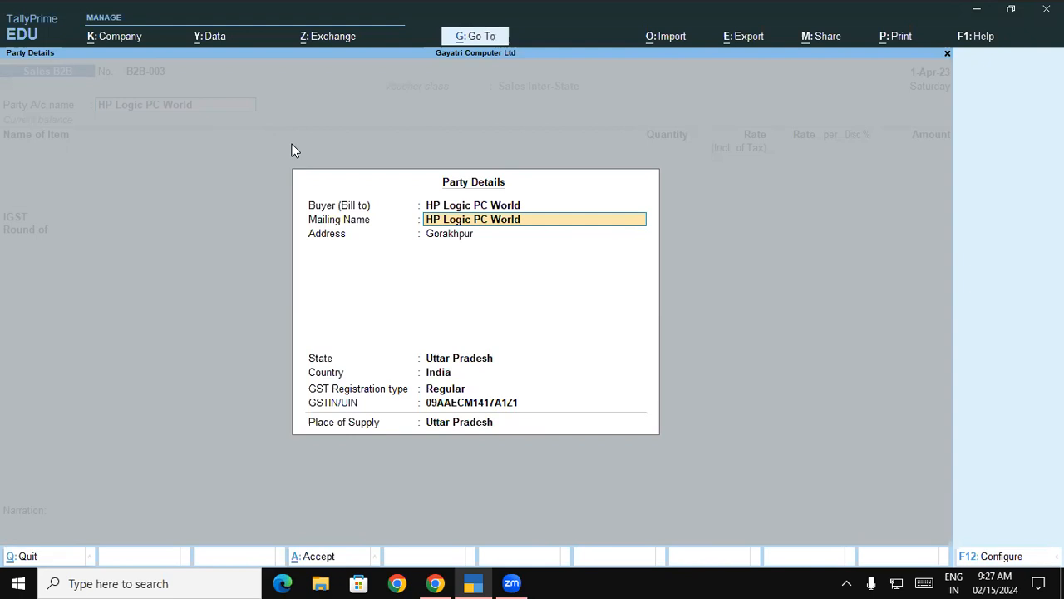
key(BackSpace)
key(BackSpace)
key(BackSpace)
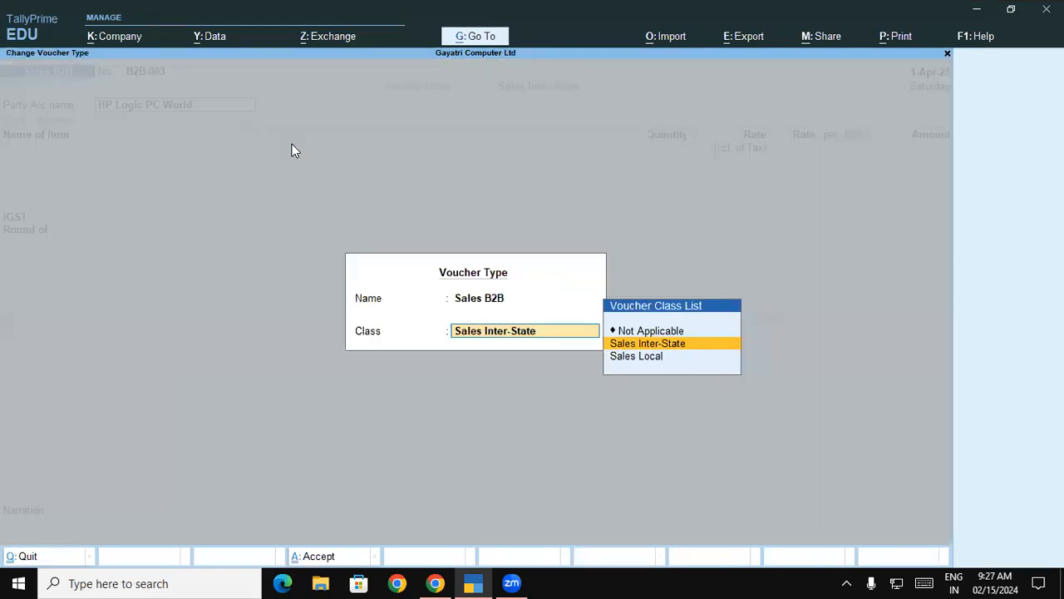
key(Down)
key(Return)
key(Return)
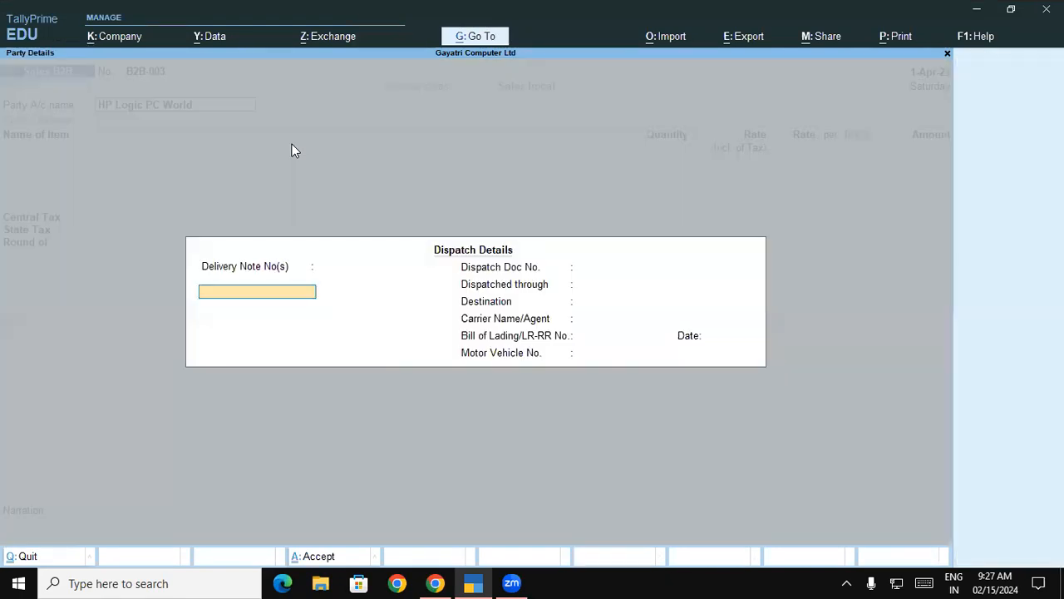
key(ctrl+a)
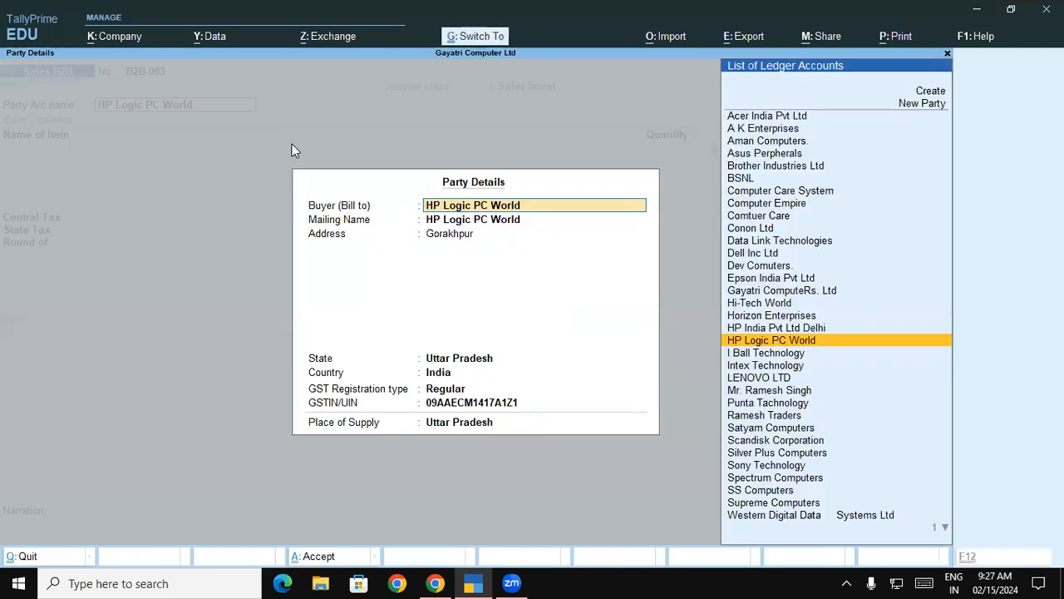
key(ctrl+a)
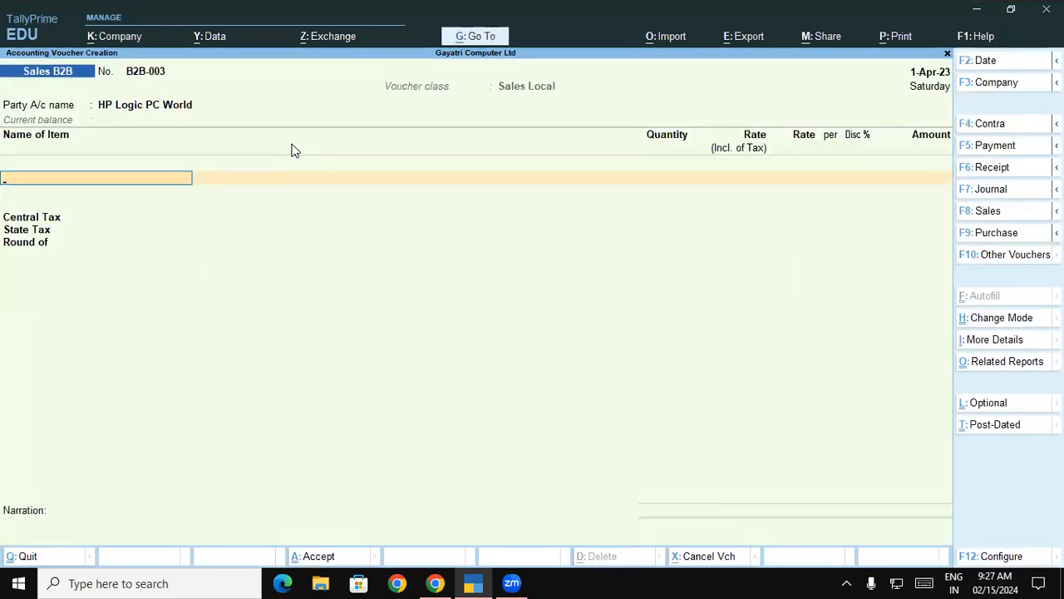
Step: Switch to the PDF in Chrome and look up the transaction's stock items, quantities and rates on page 63
key(alt)
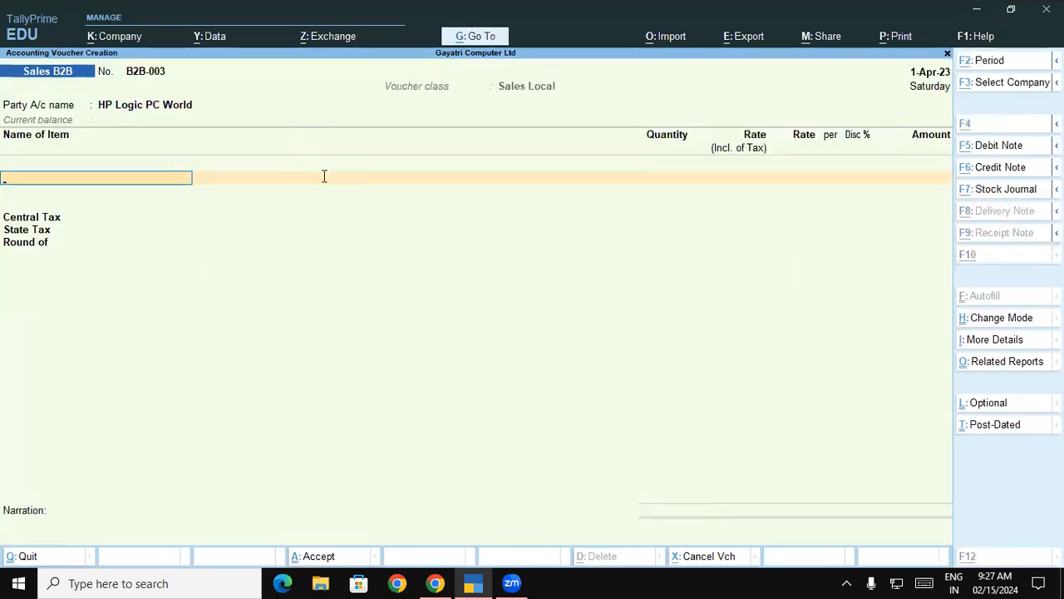
key(alt+Tab)
scroll(309, 385, down, 1)
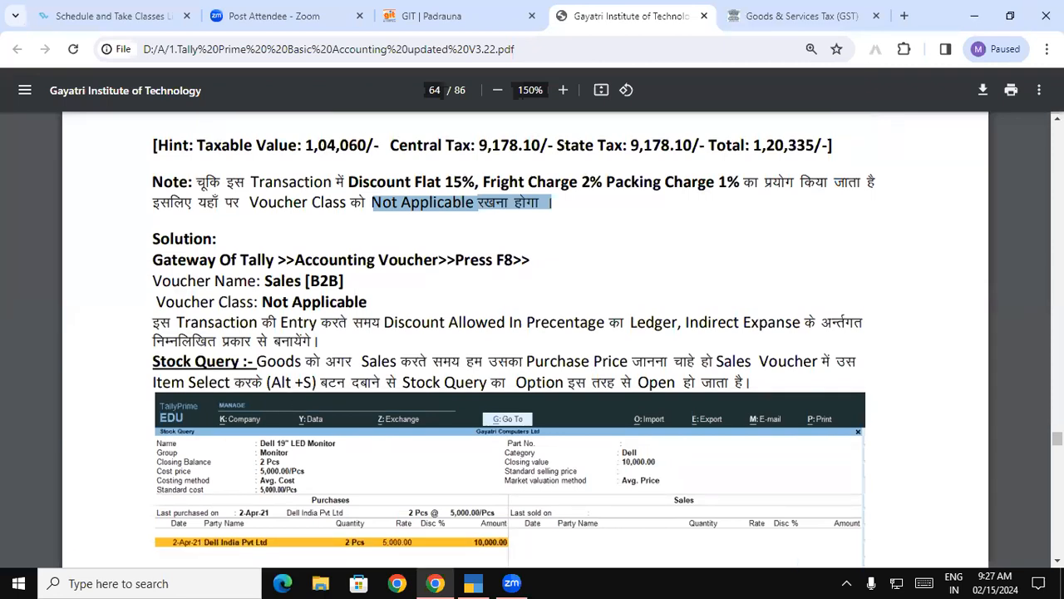
scroll(532, 339, up, 2)
scroll(532, 339, up, 10)
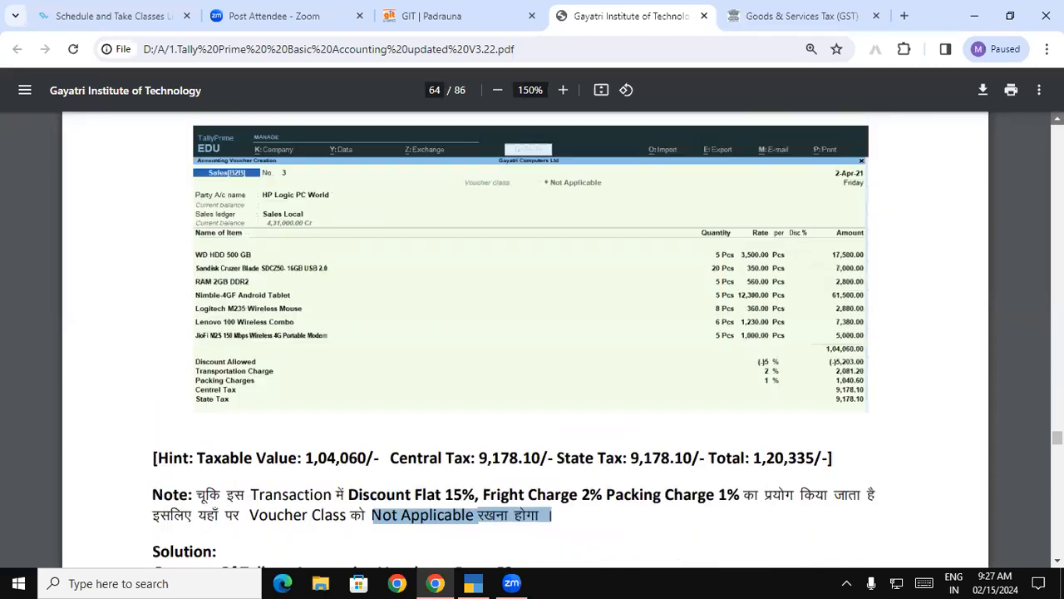
scroll(532, 339, up, 2)
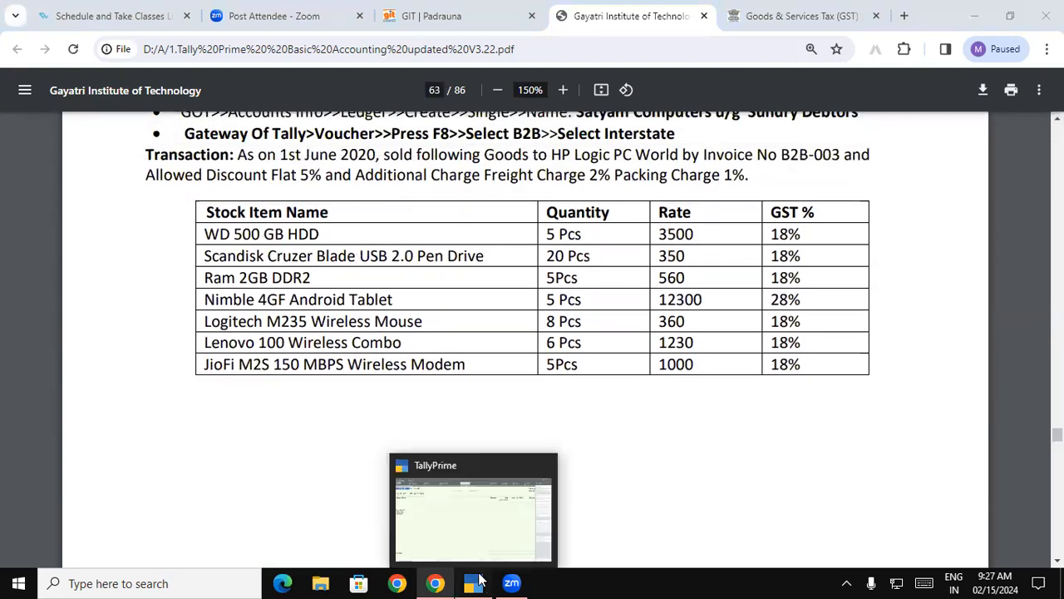
Step: Switch back to TallyPrime and add the stock item WD HDD 500 GB, allocated from the Warehouse godown
click(479, 579)
text(w)
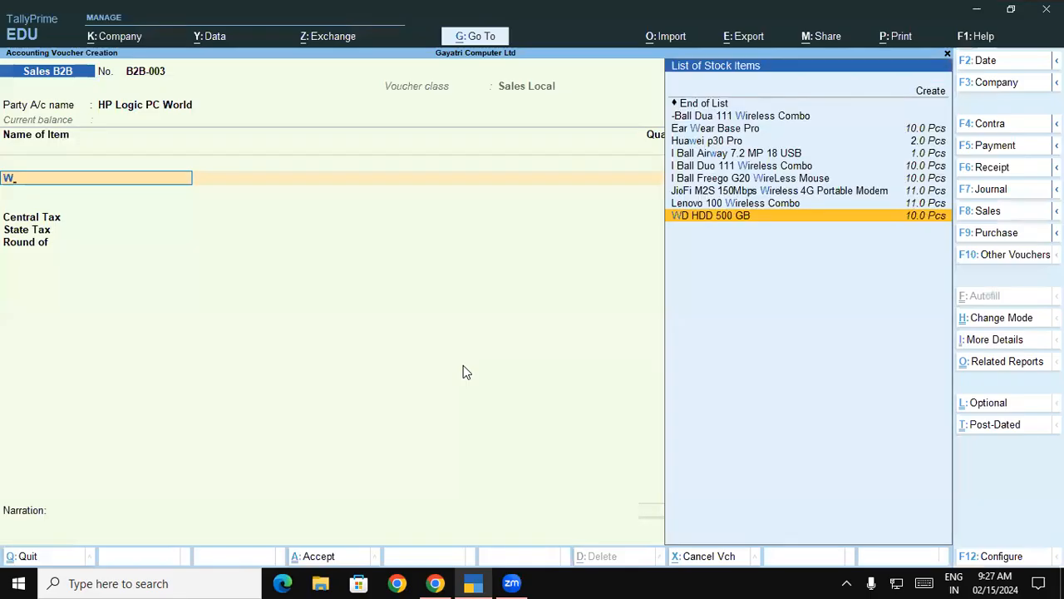
key(Return)
key(Return)
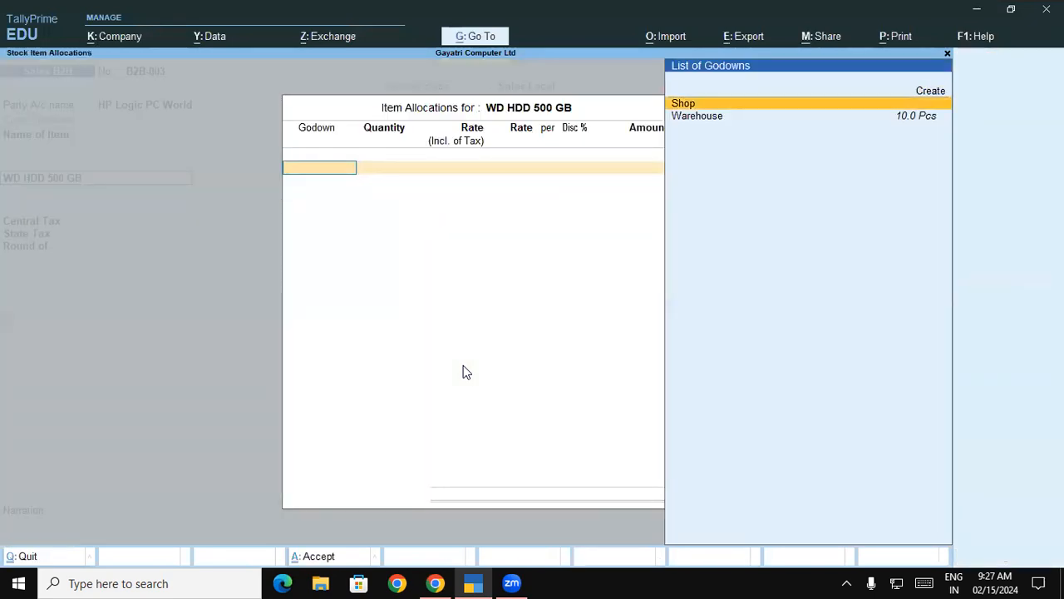
key(Down)
key(Return)
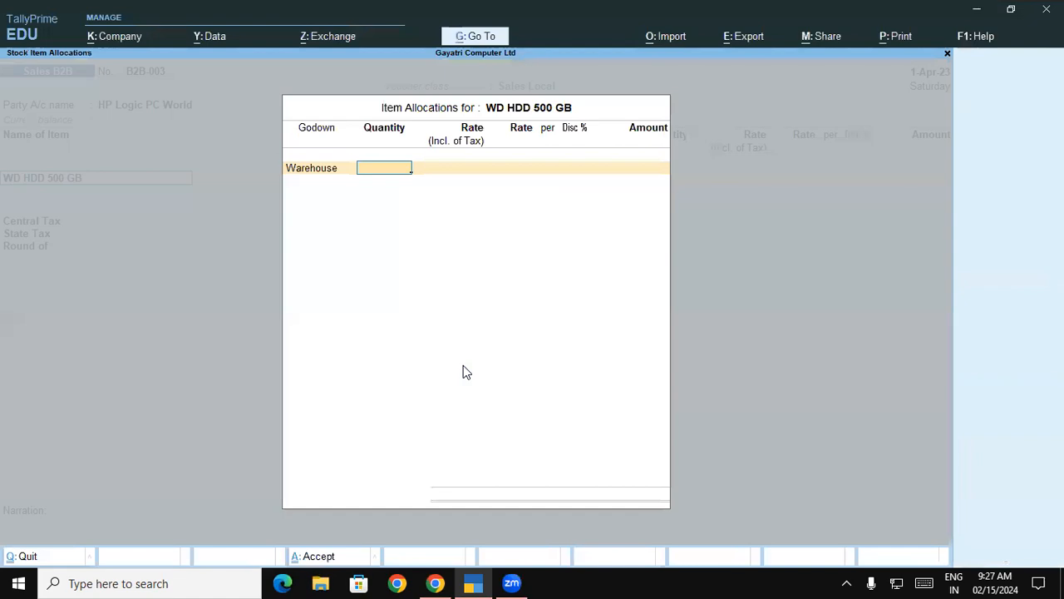
Step: Set the WD HDD 500 GB quantity to 5 Pcs and its rate to 3,500 per Pcs, and accept the item line
text(5)
key(Return)
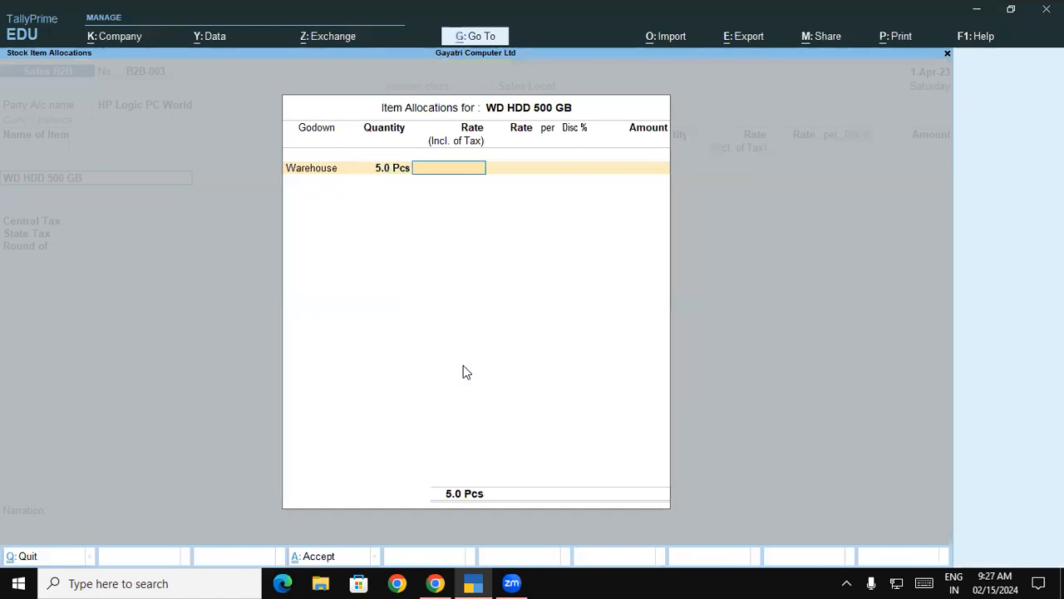
key(Return)
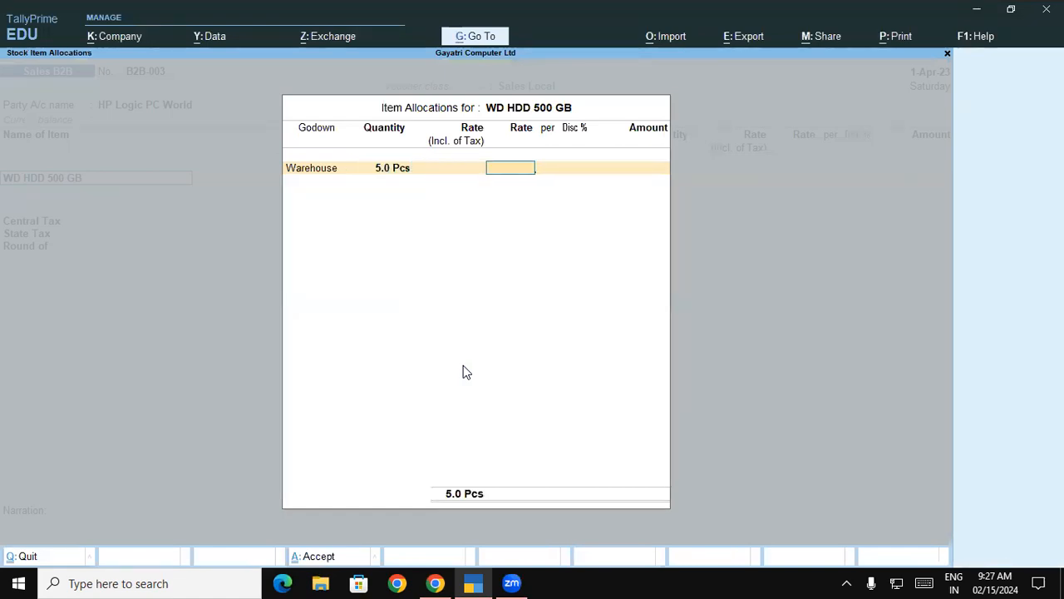
text(3,500)
key(Return)
key(Return)
key(Return)
key(Return)
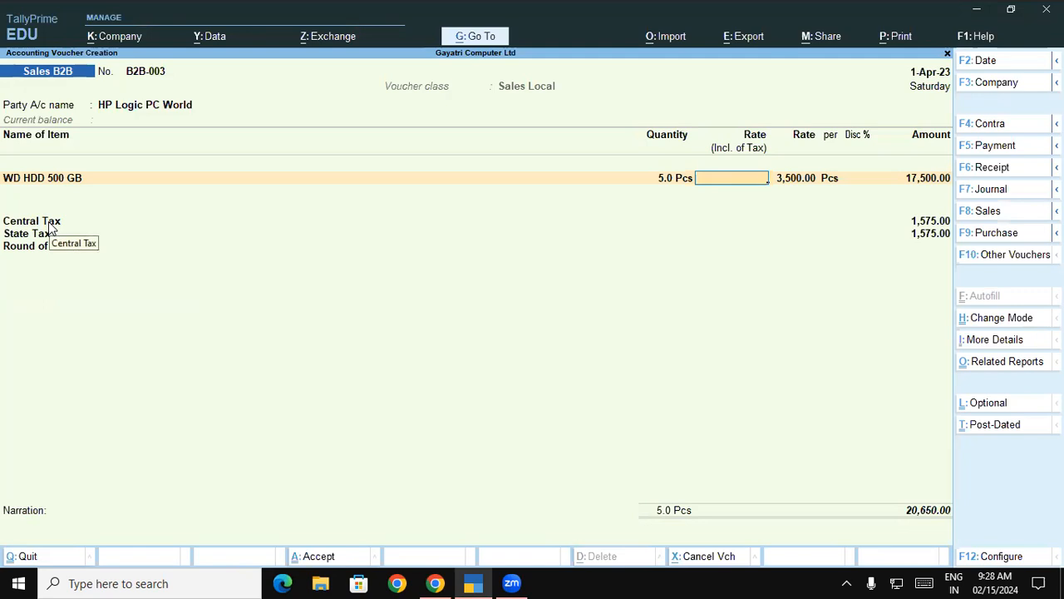
key(Return)
key(Return)
key(Return)
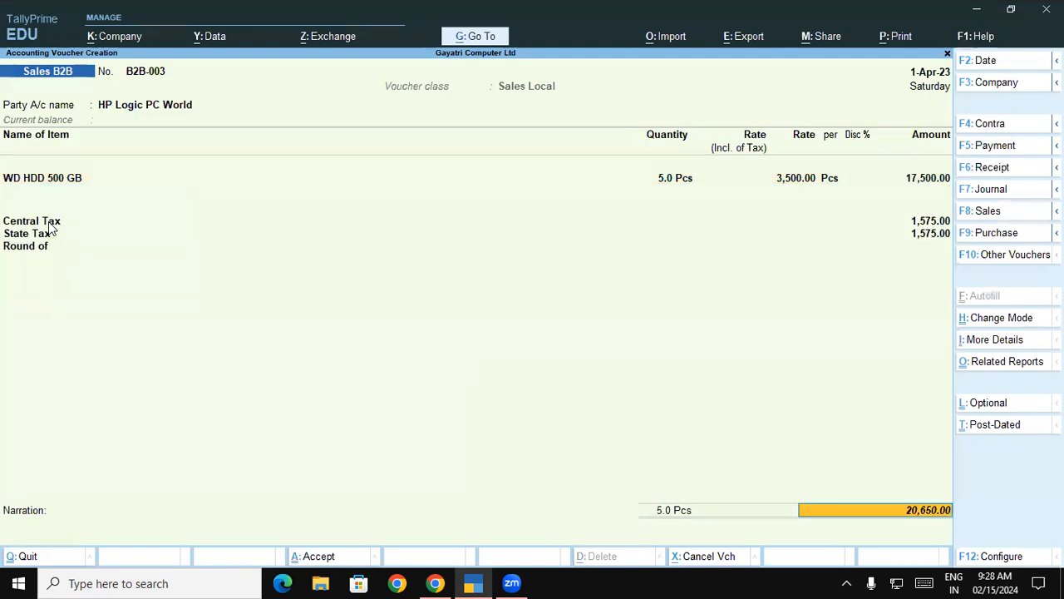
Step: Return through the WD HDD 500 GB line and discard the voucher's item and party entries, going back to a blank party account
key(BackSpace)
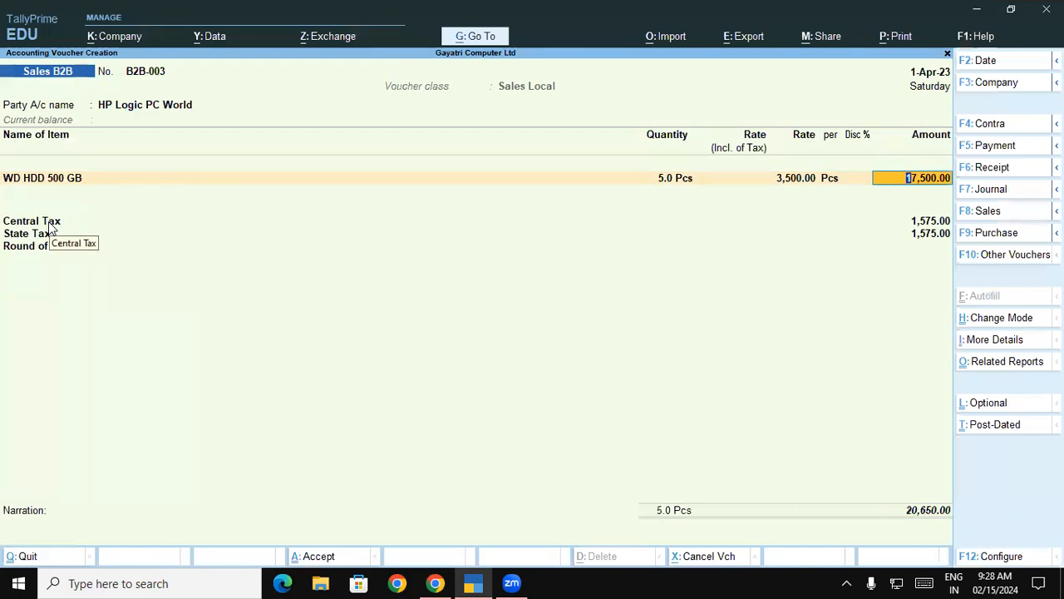
key(Return)
key(Return)
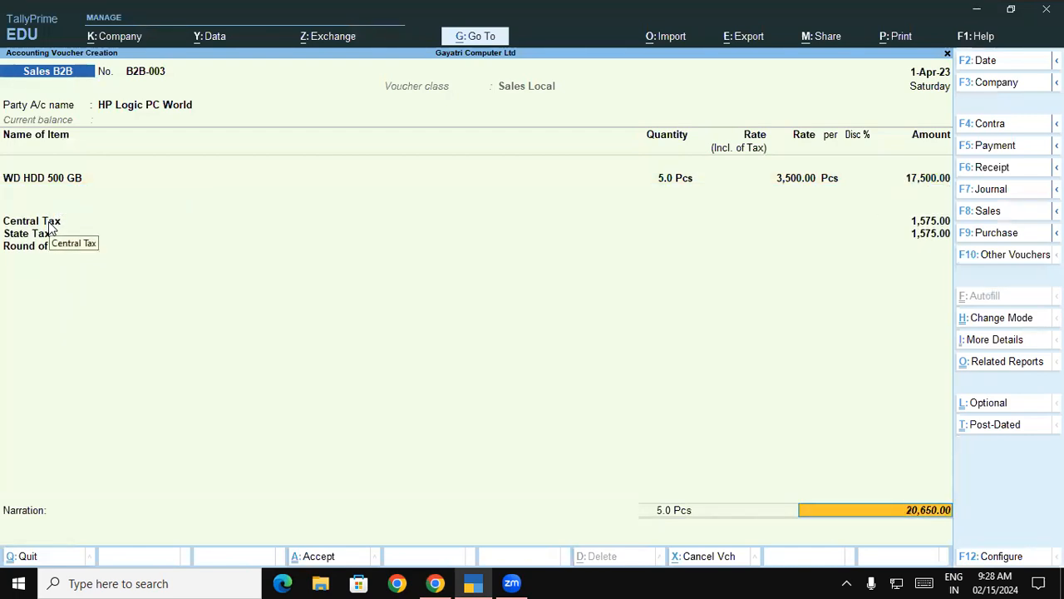
click(42, 178)
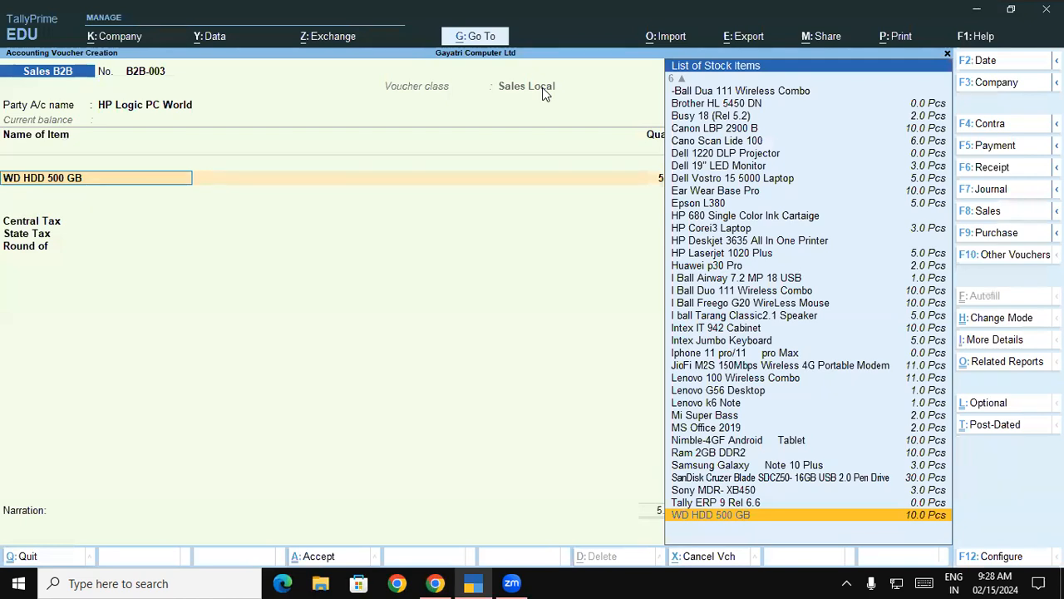
key(Escape)
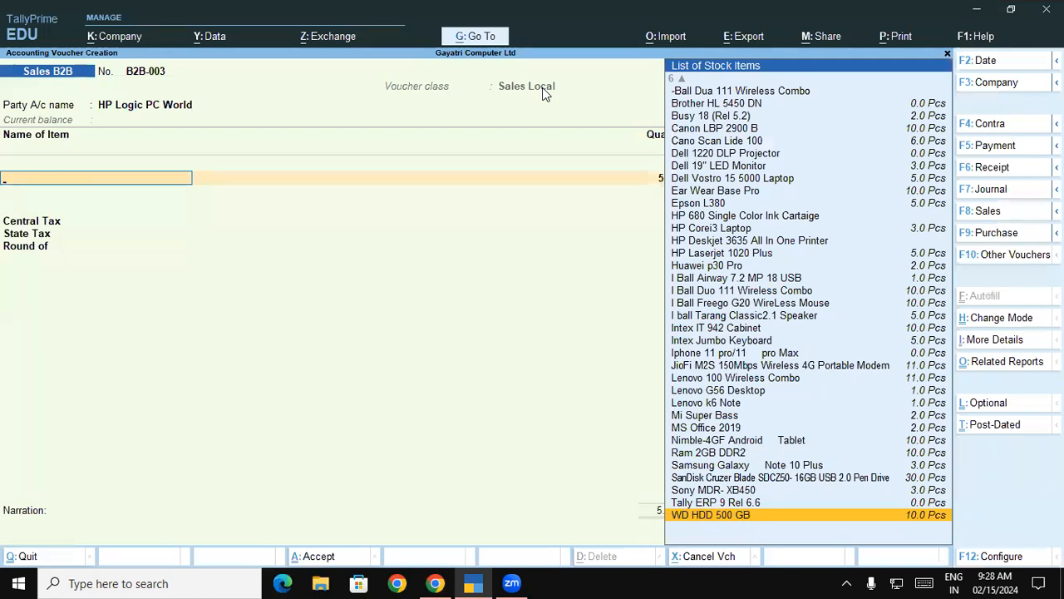
key(Escape)
key(y)
key(Return)
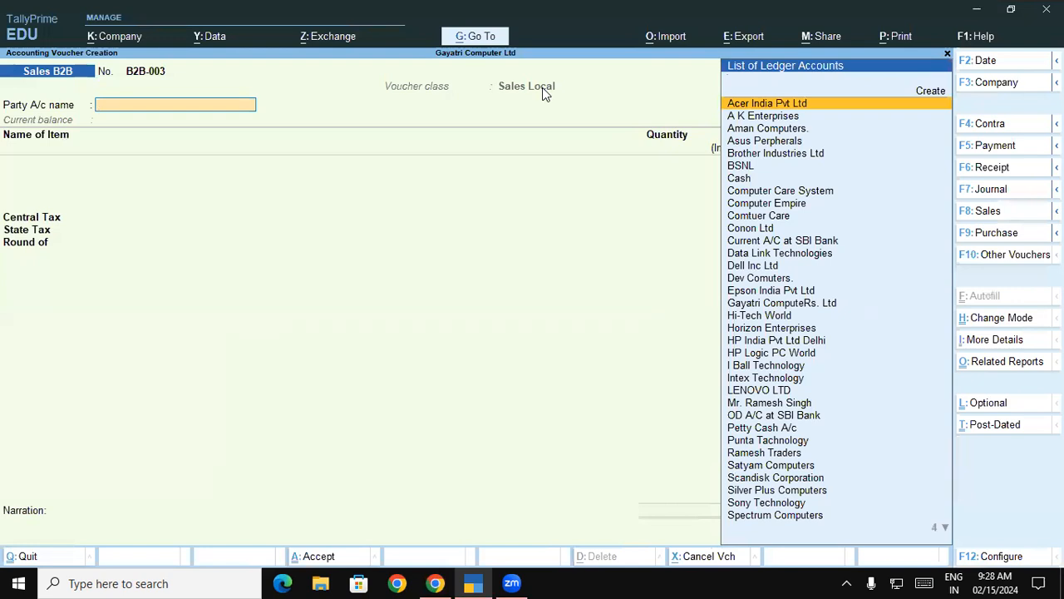
Step: Change the class of the Sales B2B voucher type from the voucher class list to Not Applicable
click(543, 90)
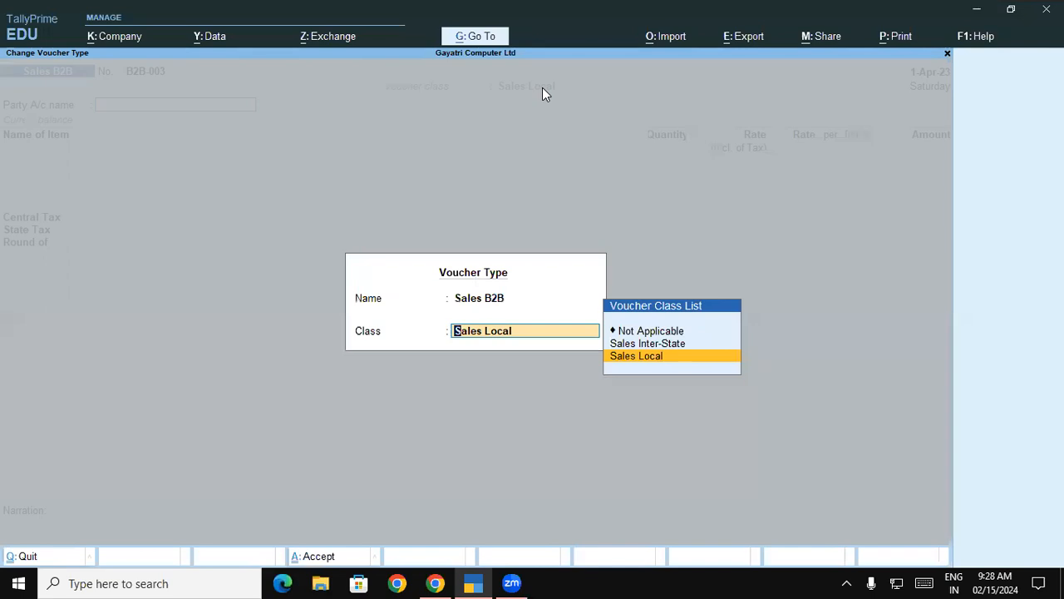
key(Up)
key(Up)
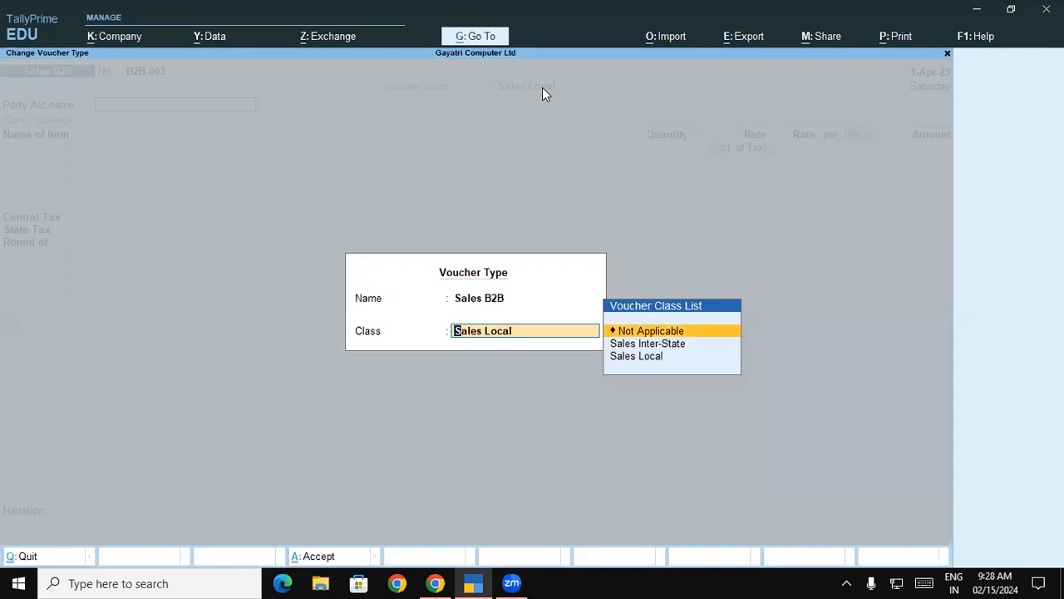
key(Down)
key(Down)
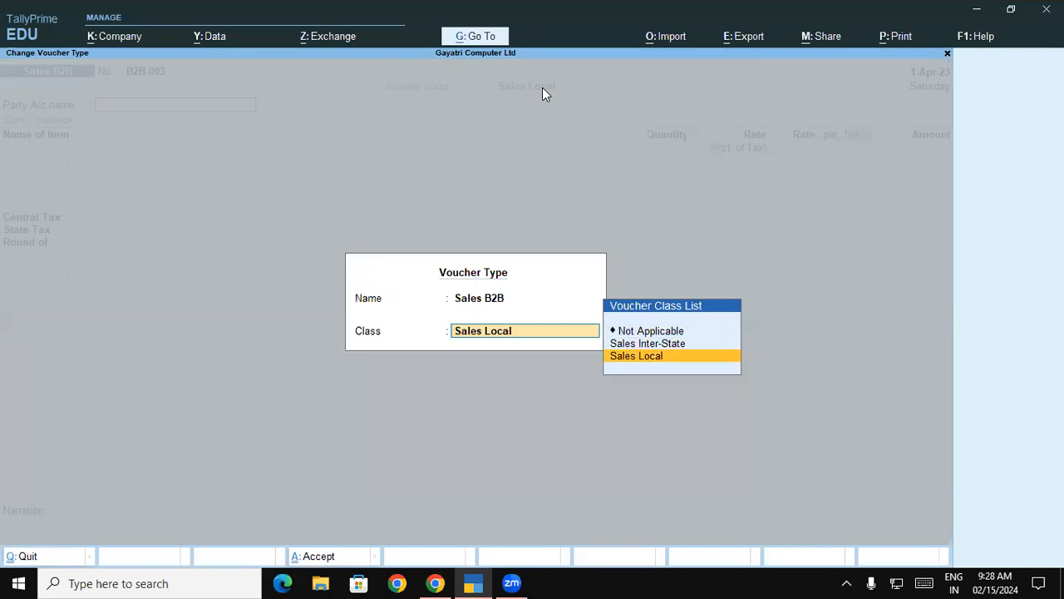
key(Up)
key(Up)
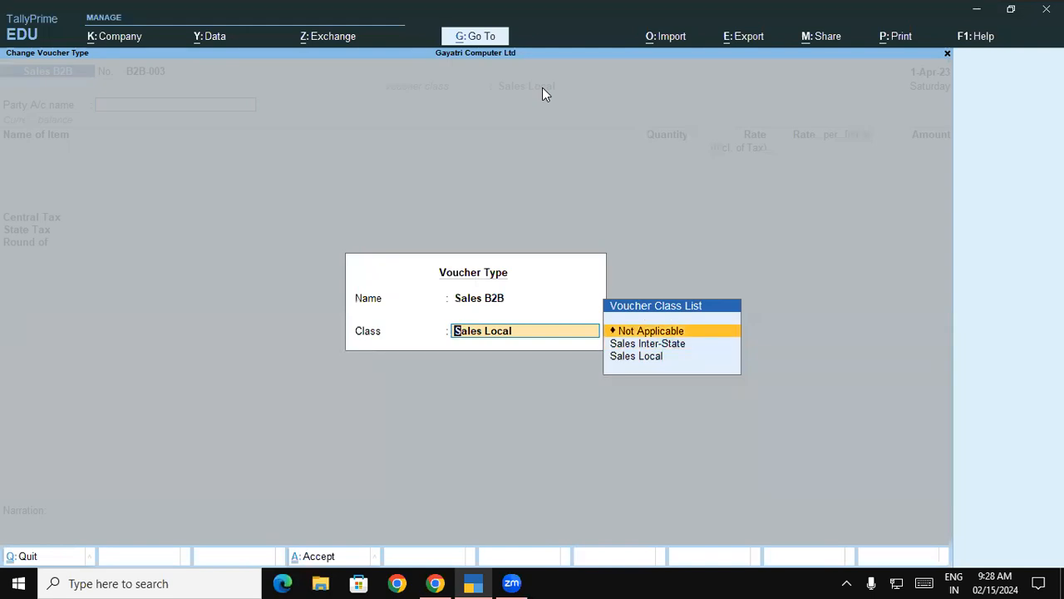
key(Return)
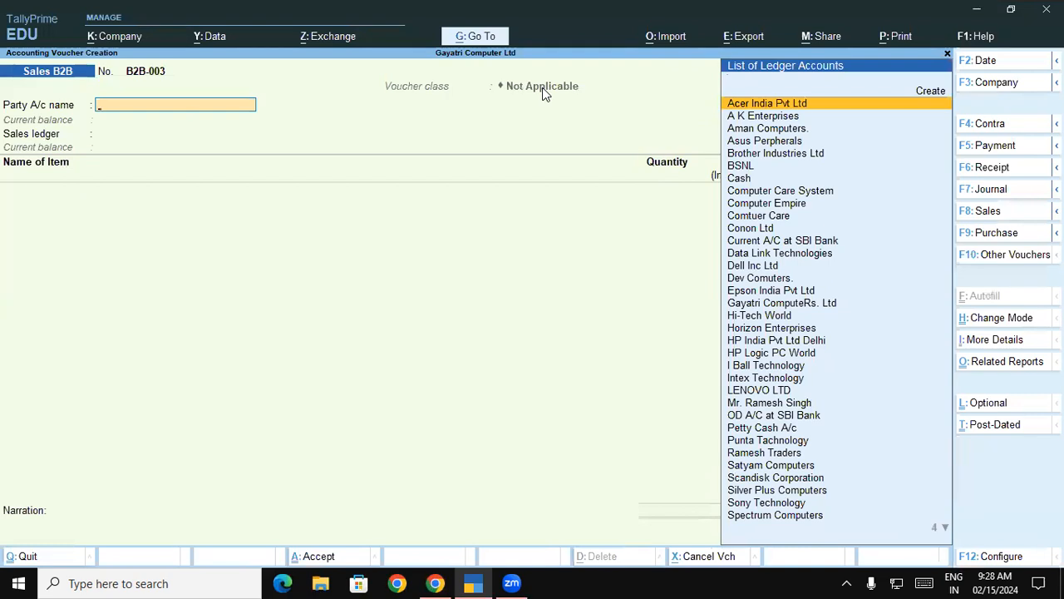
Step: Set the party account to HP Logic PC World, accept the dispatch and party details, and choose the Sales Local ledger
text(Hp)
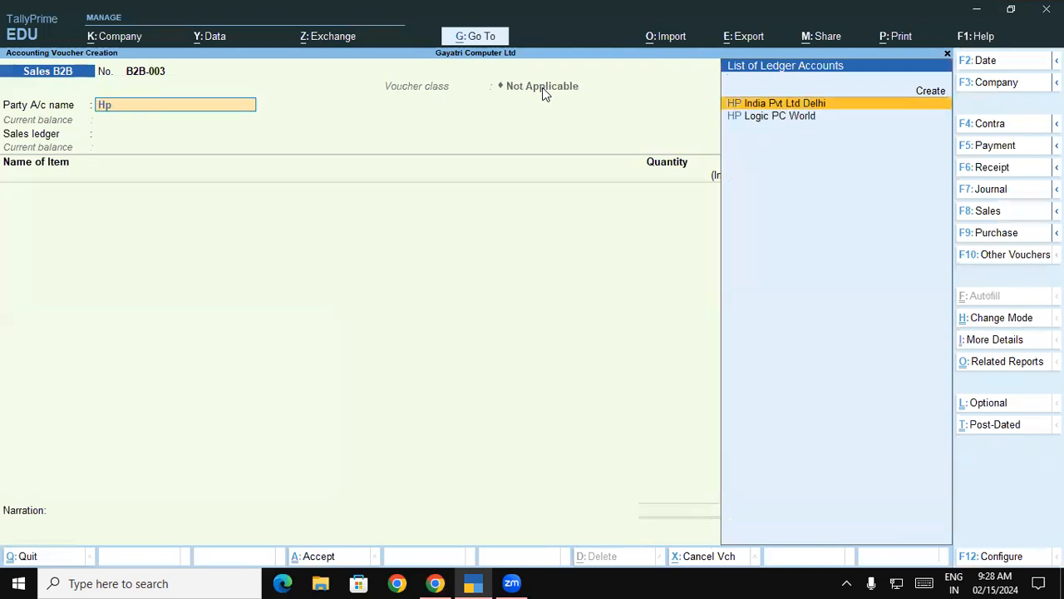
key(Down)
key(Return)
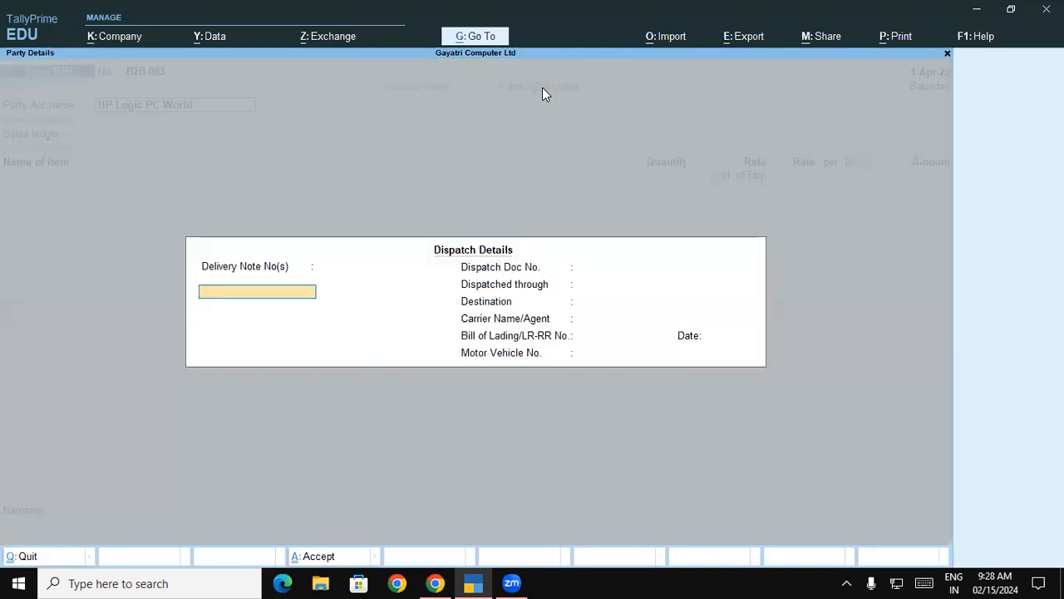
key(ctrl+a)
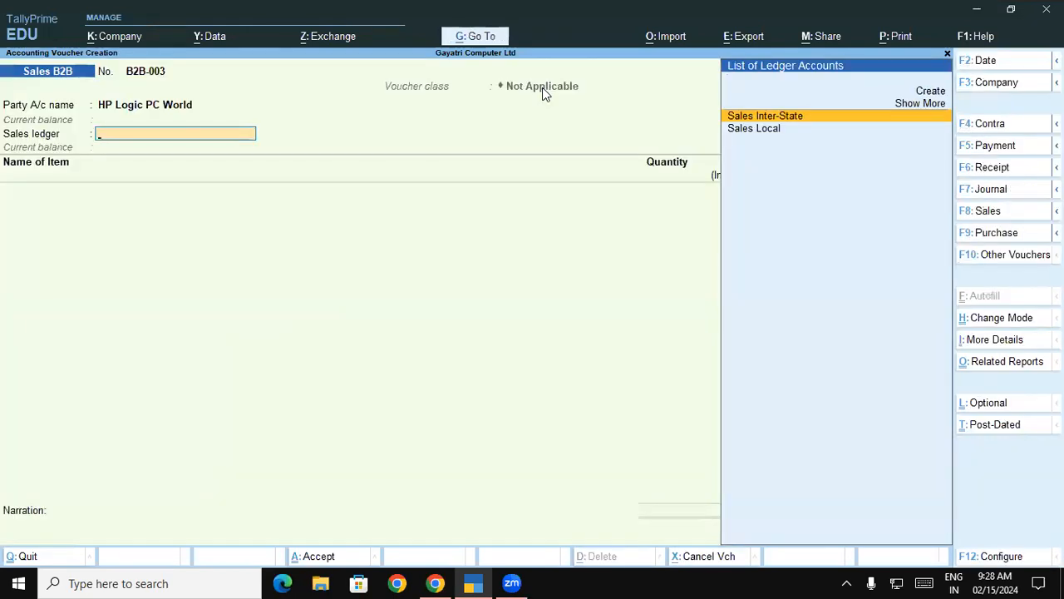
key(Down)
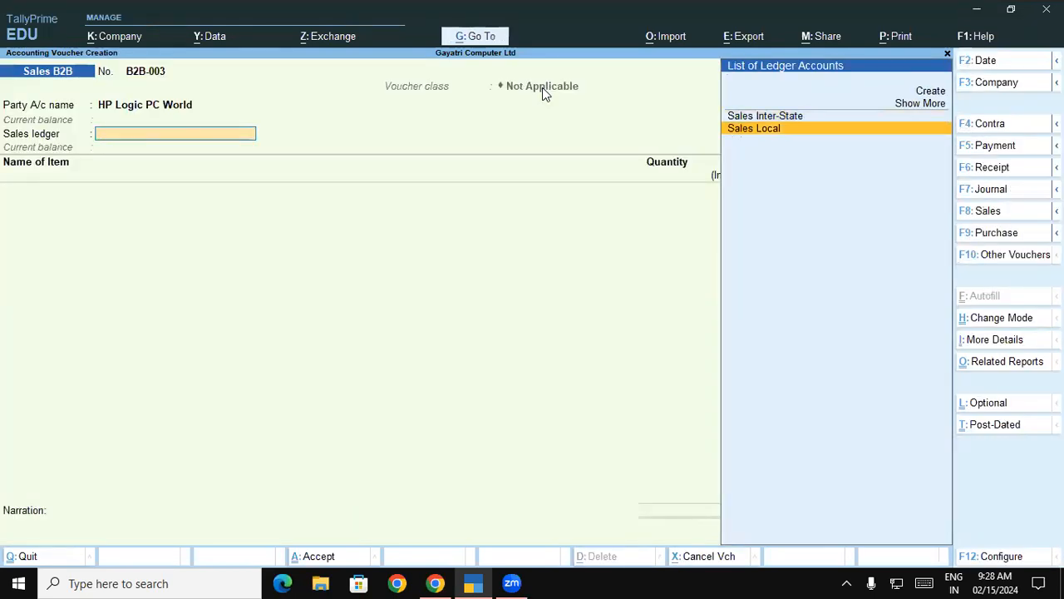
key(Return)
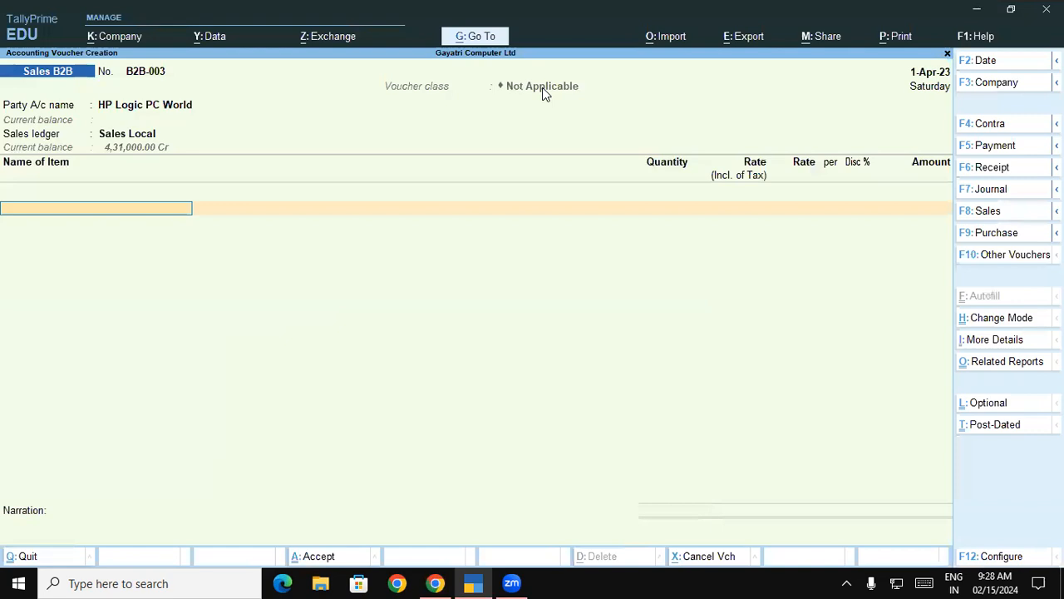
Step: Add the stock item WD HDD 500 GB and allocate it from the Warehouse godown
text(Wd)
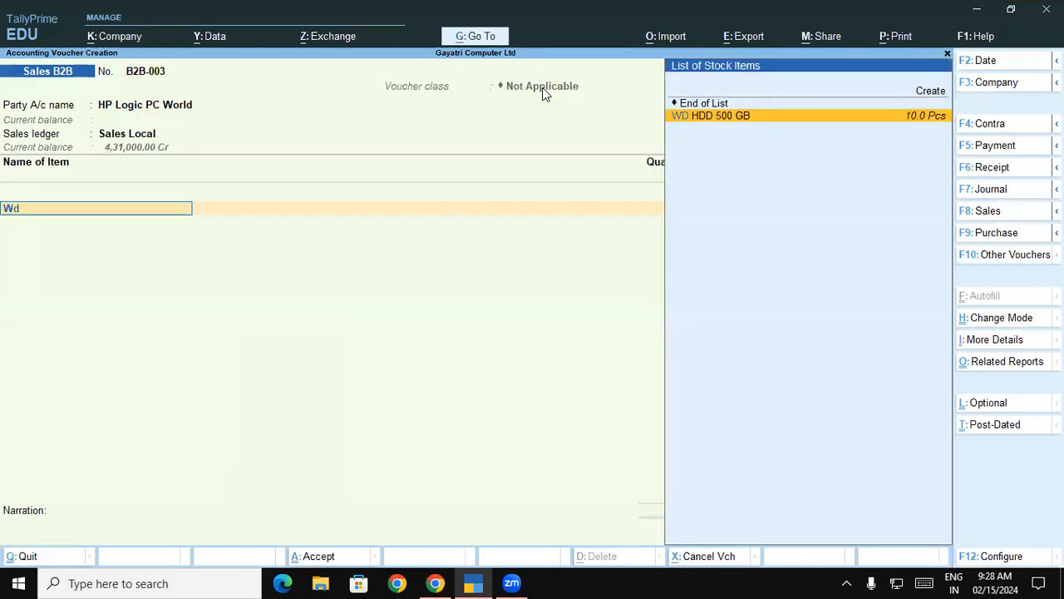
key(Return)
key(Return)
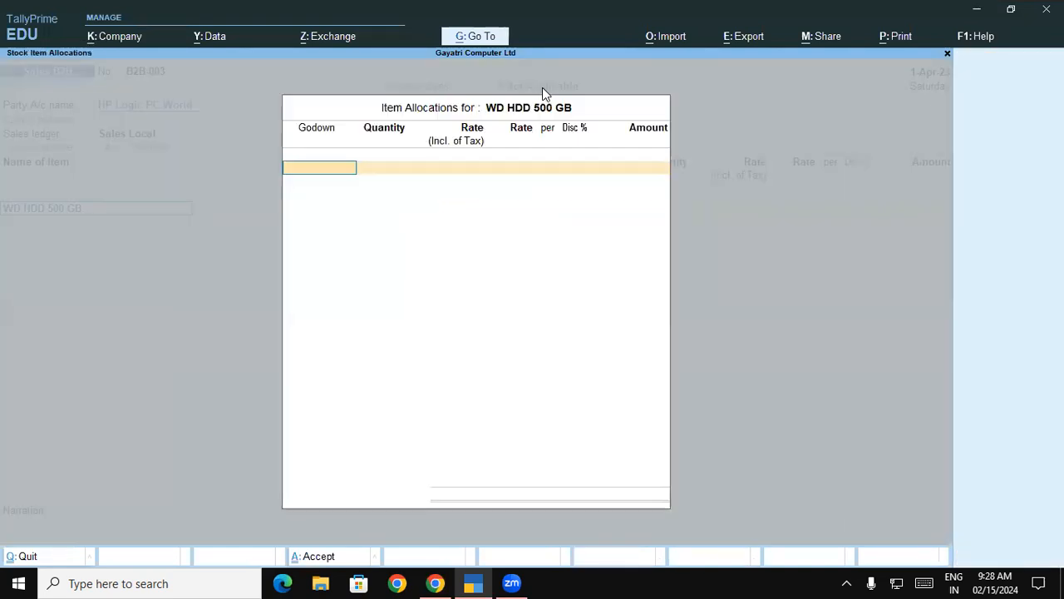
key(Down)
key(Return)
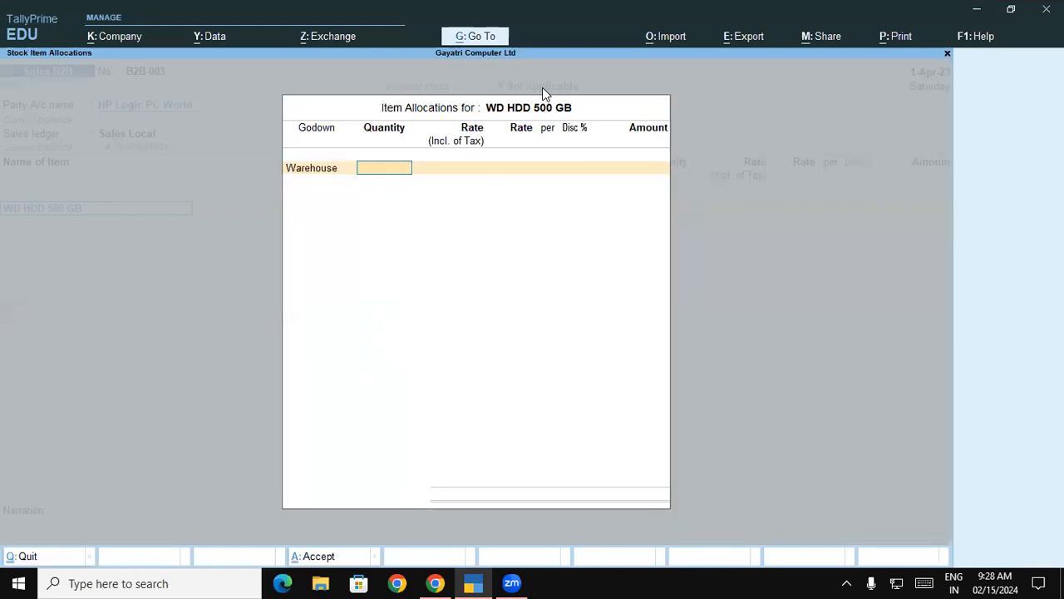
Step: Set the WD HDD 500 GB quantity to 5 Pcs and its rate to 3,500 per Pcs, and accept the item line
text(5)
key(Return)
key(Return)
key(Return)
key(BackSpace)
text(3500)
key(Return)
key(Return)
key(Return)
key(Return)
key(Return)
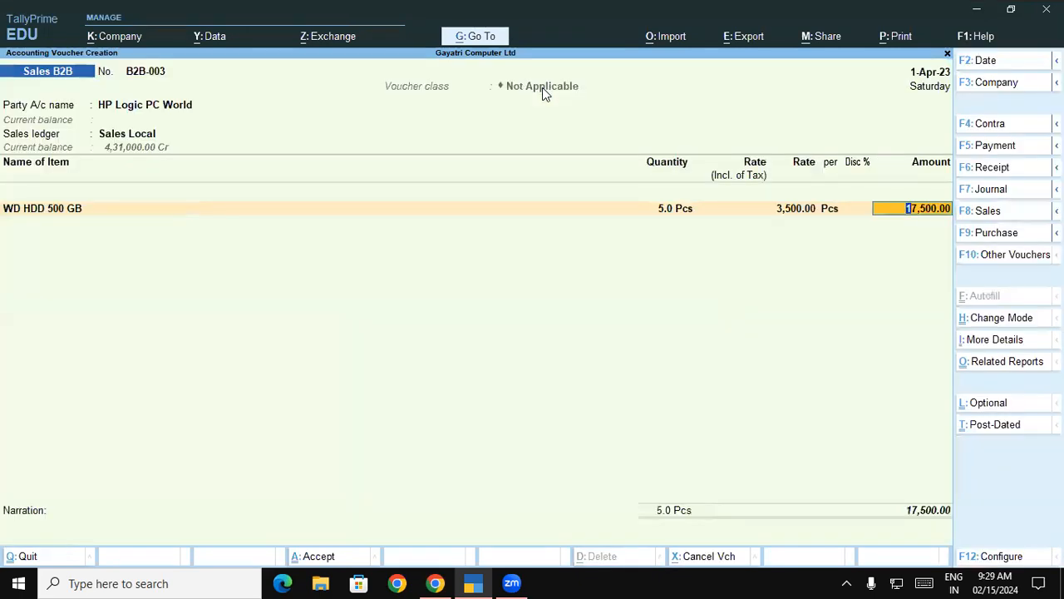
key(Return)
Step: Finish the item list and add the Central Tax and State Tax ledgers with their calculated amounts
key(Return)
text(Ce)
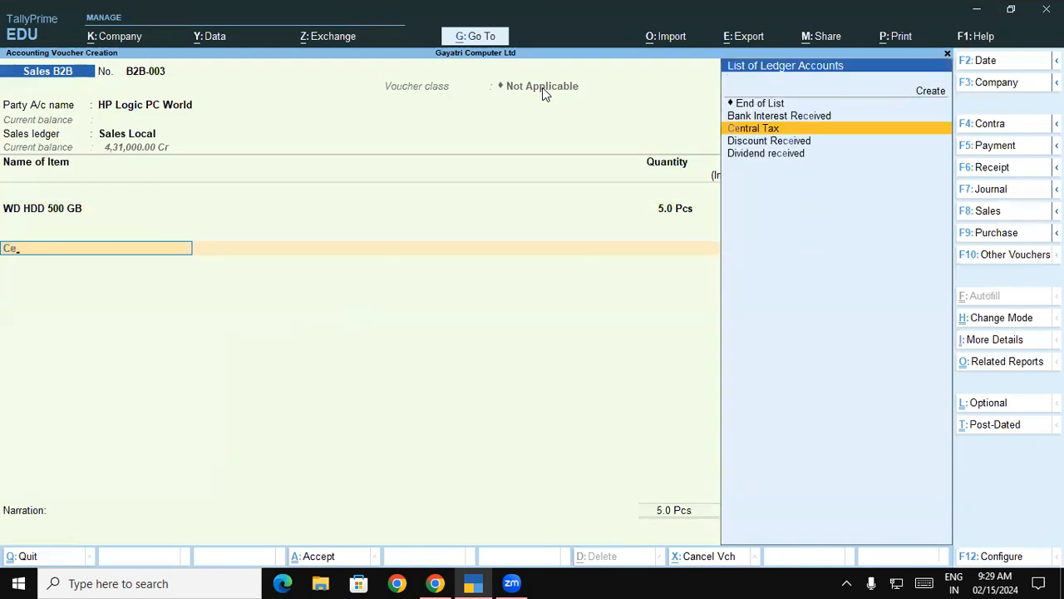
key(Return)
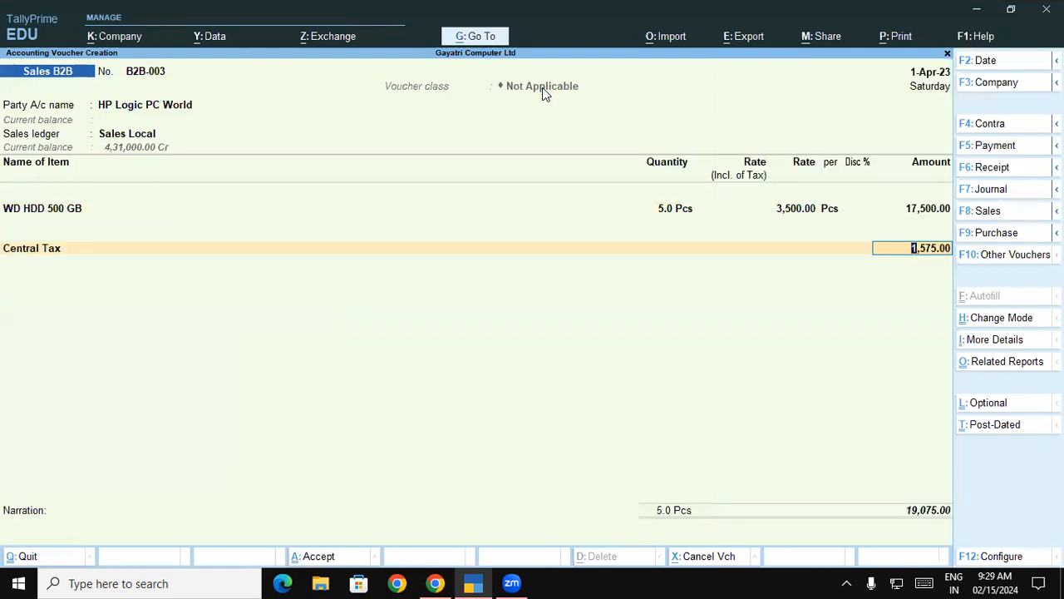
key(Return)
text(St)
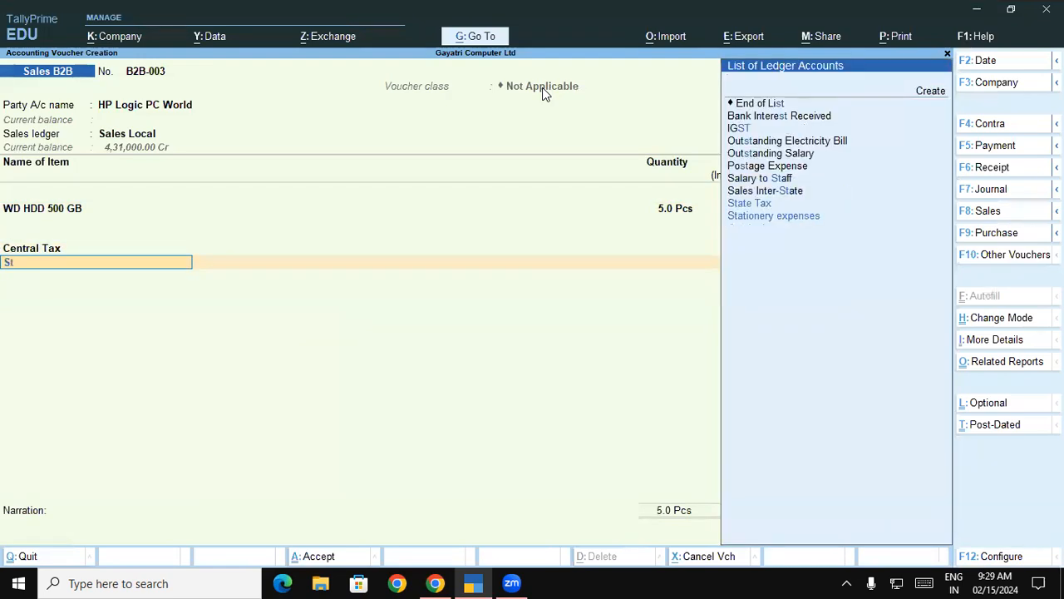
key(Return)
text(di)
key(BackSpace)
key(BackSpace)
key(BackSpace)
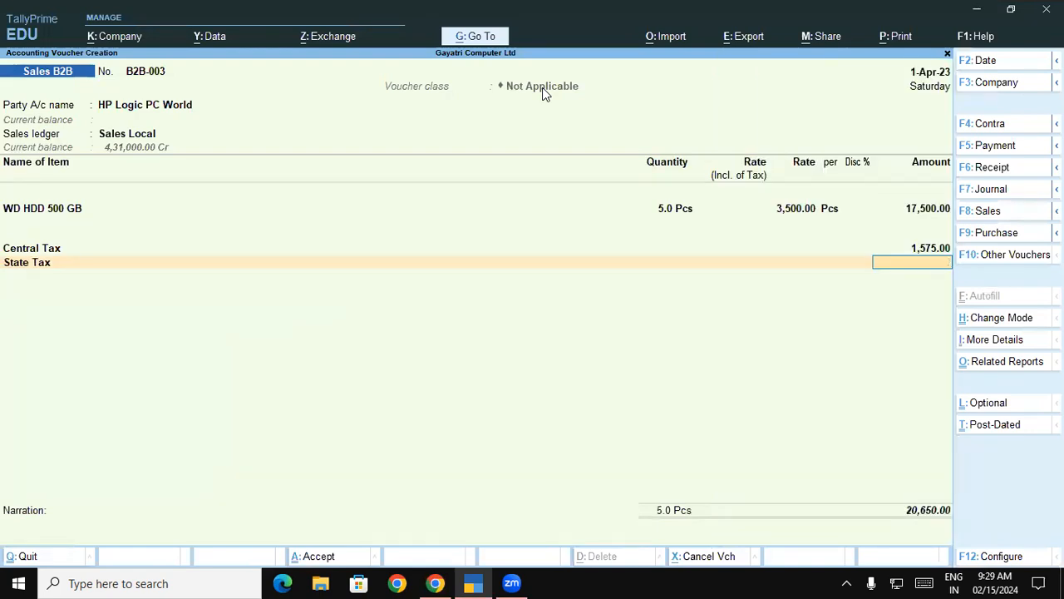
key(Return)
key(Return)
Step: Add the Discount Allowed ledger below the State Tax line
text(Di)
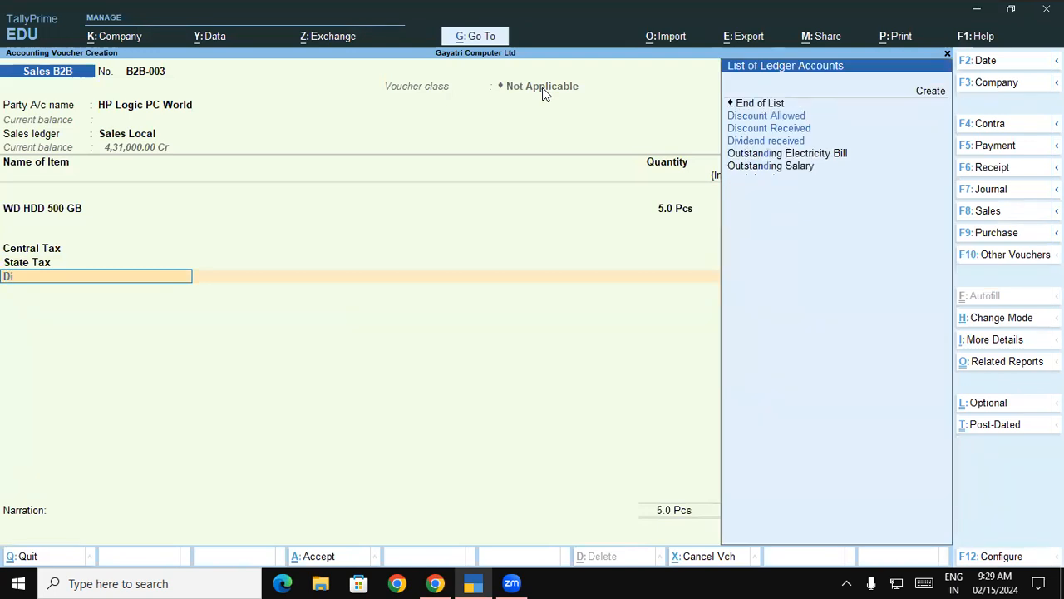
key(Down)
key(Down)
key(Up)
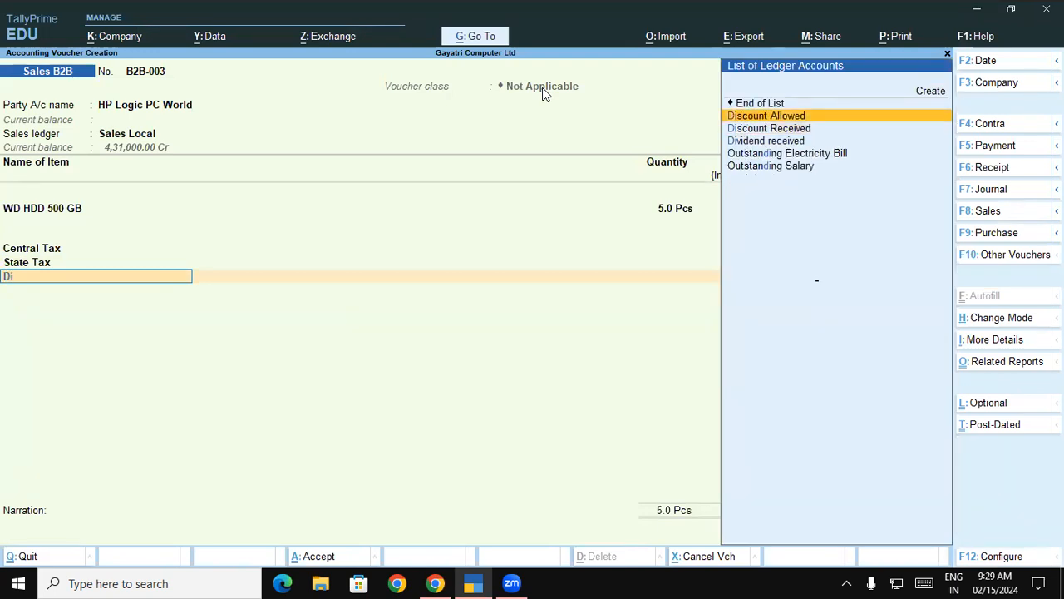
key(Return)
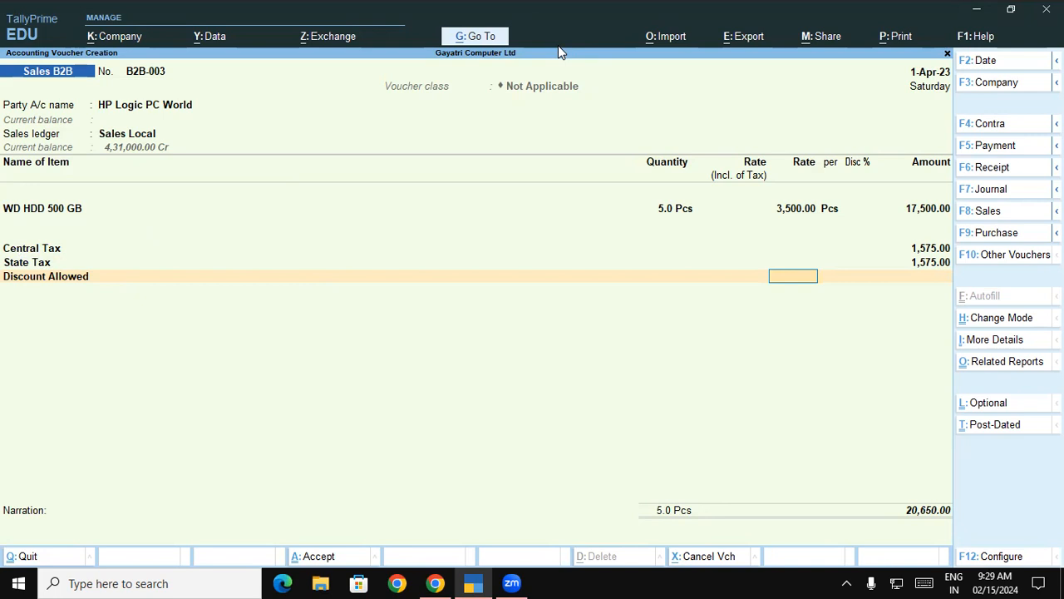
Step: Discard the voucher's party, item and ledger entries to restart it from a blank party account
key(Escape)
key(y)
key(Up)
key(Up)
key(Up)
key(Down)
key(Down)
key(Down)
key(Return)
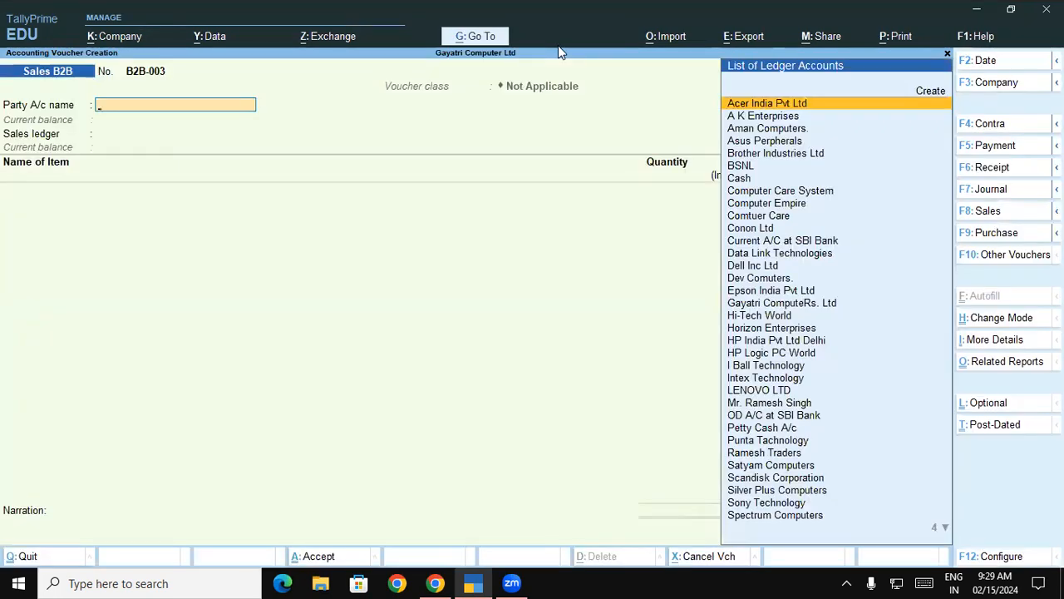
Step: Select HP Logic PC World as the party again, accept its dispatch and party details, and set the sales ledger to Sales Local
text(Hp)
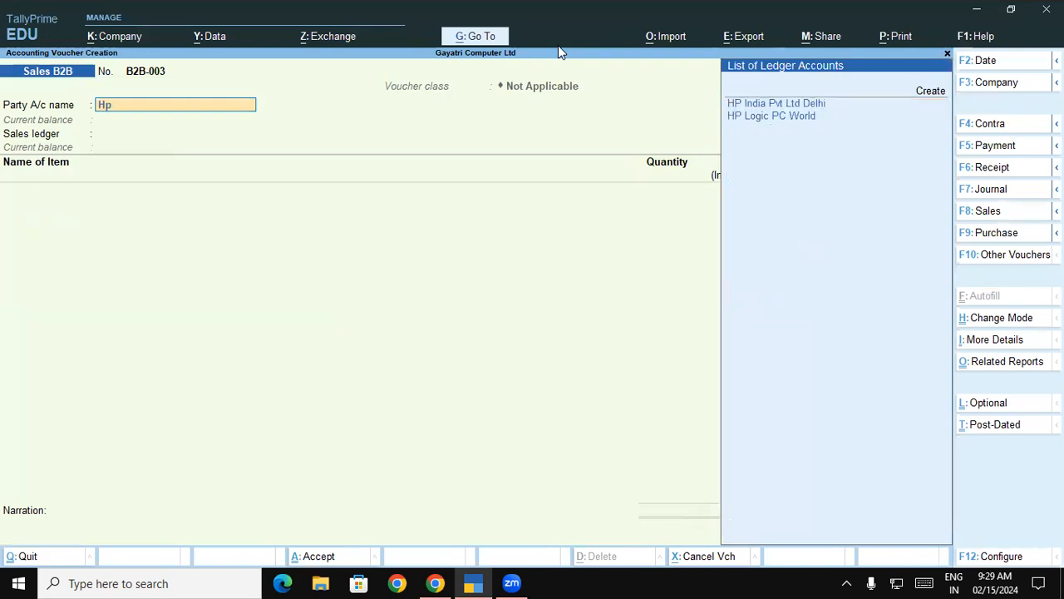
key(Down)
key(Return)
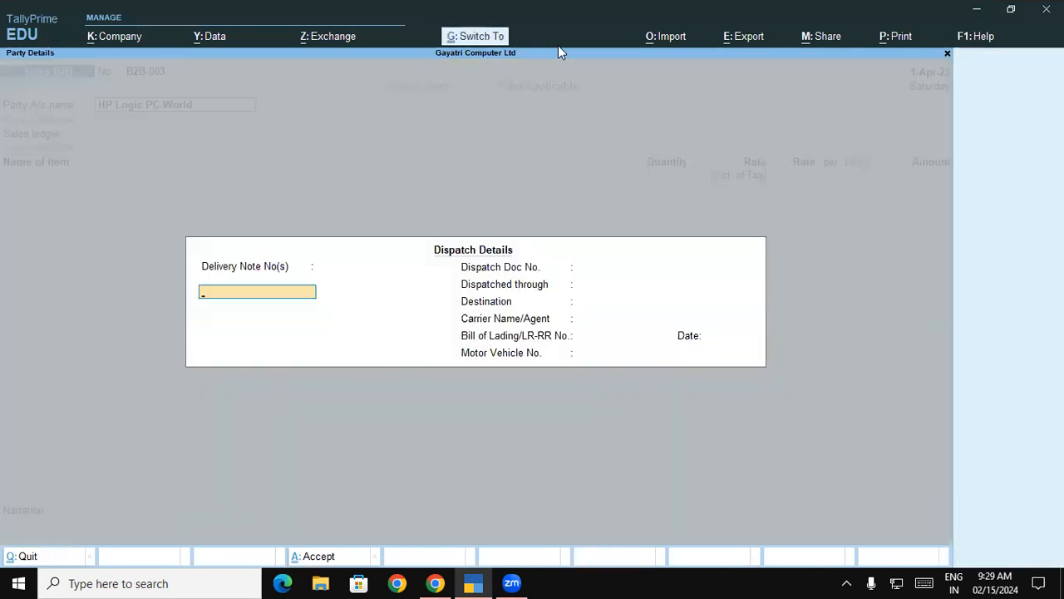
key(ctrl+a)
key(ctrl+a)
key(Down)
key(Return)
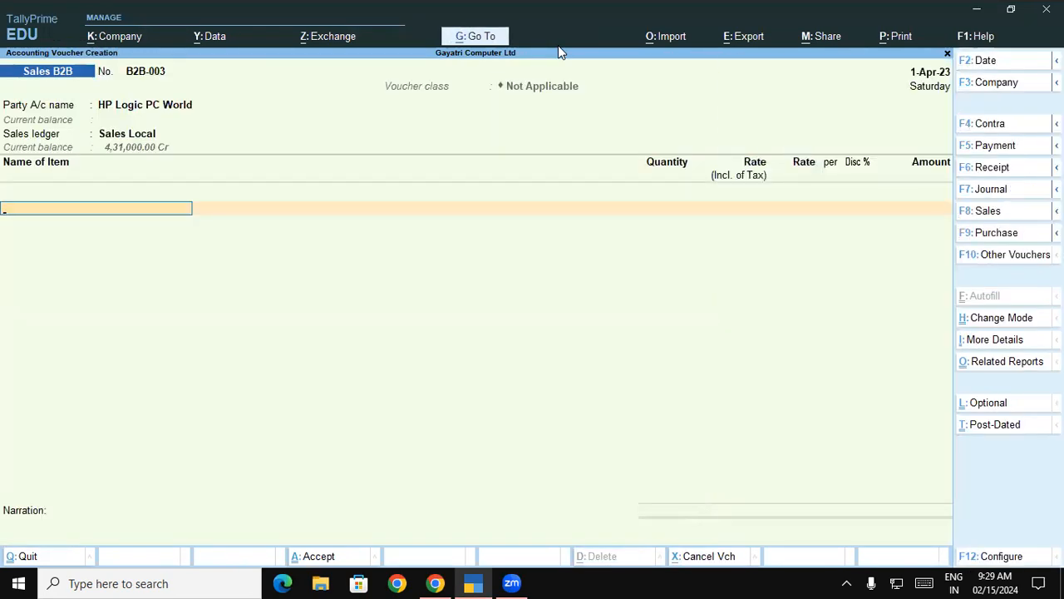
Step: Add the stock item WD HDD 500 GB to the voucher, allocated from the Warehouse godown
text(Wd)
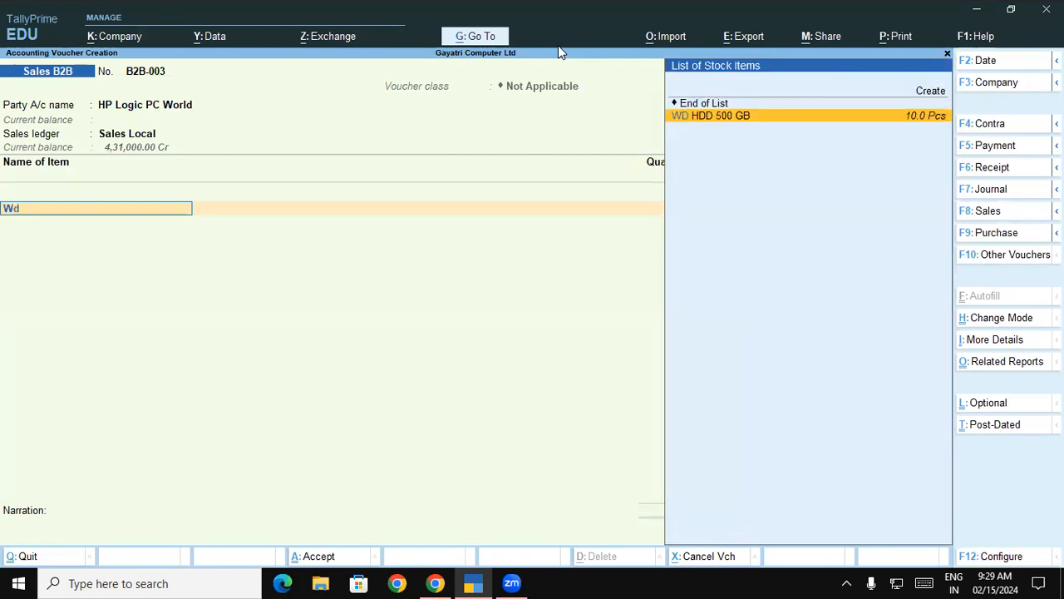
key(Return)
key(Return)
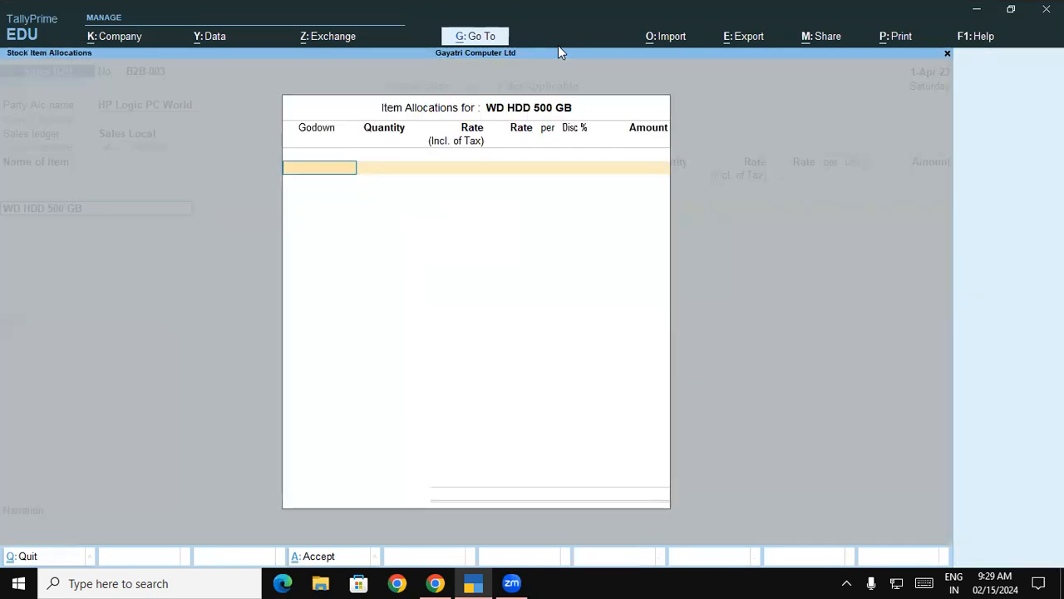
key(Down)
key(Return)
Step: Set the WD HDD 500 GB allocation to a quantity of 5 Pcs at a rate of 3500, without an item discount
text(5)
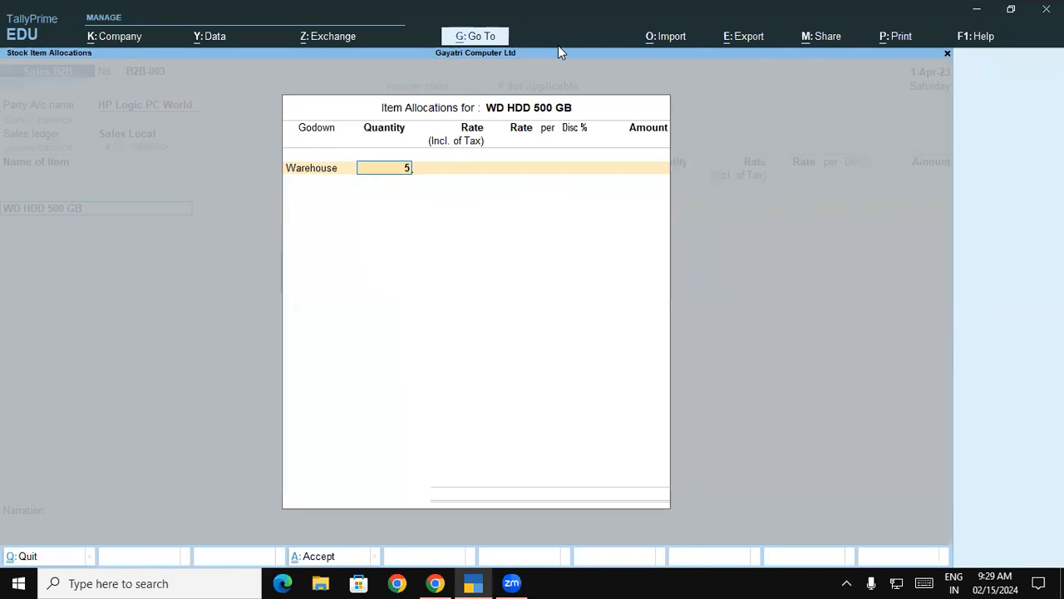
key(Return)
key(Return)
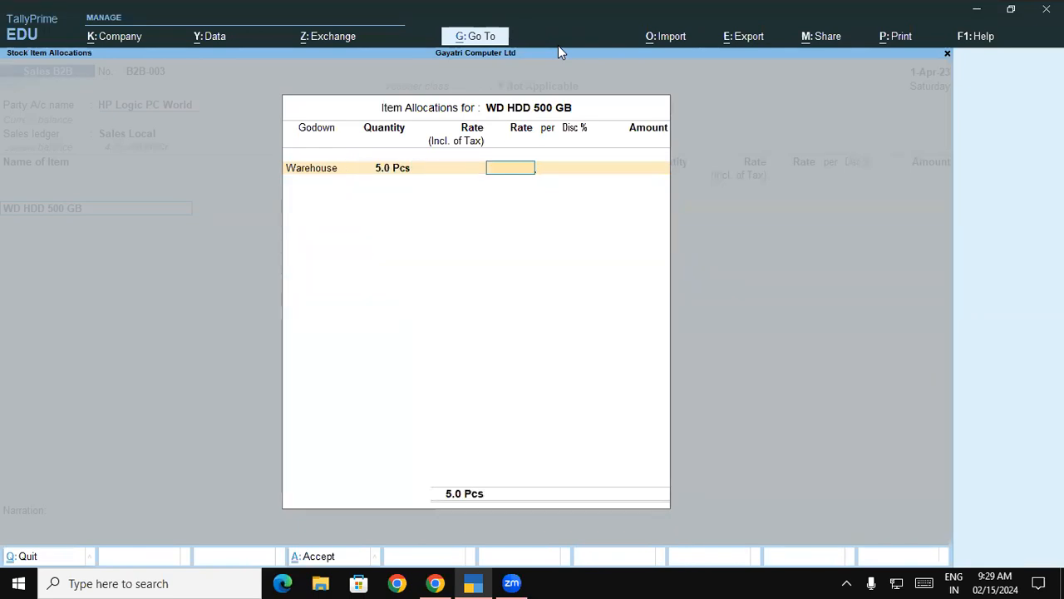
text(3500)
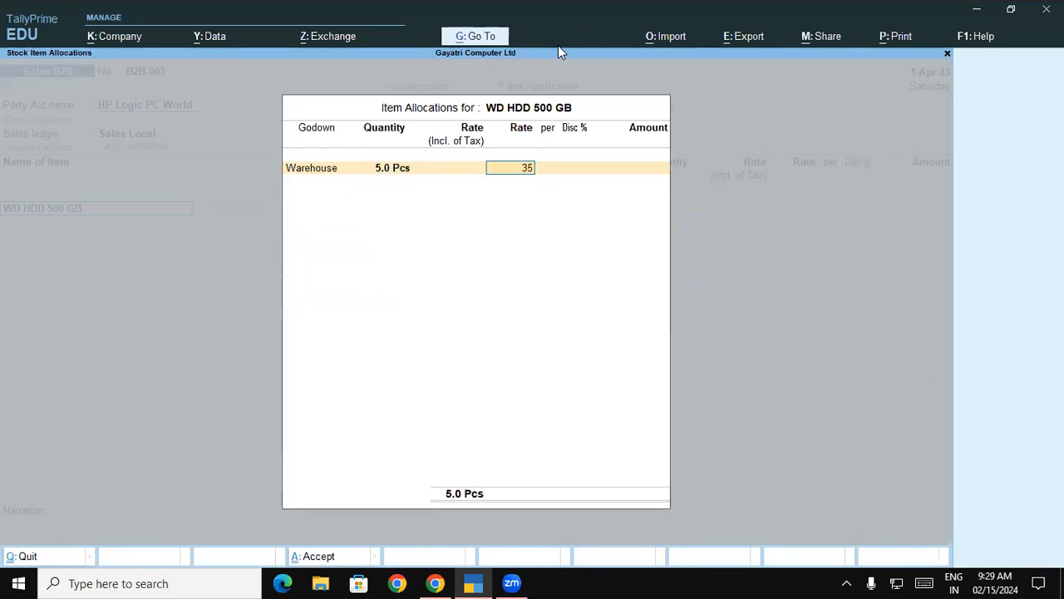
key(Return)
key(Return)
key(Return)
key(Return)
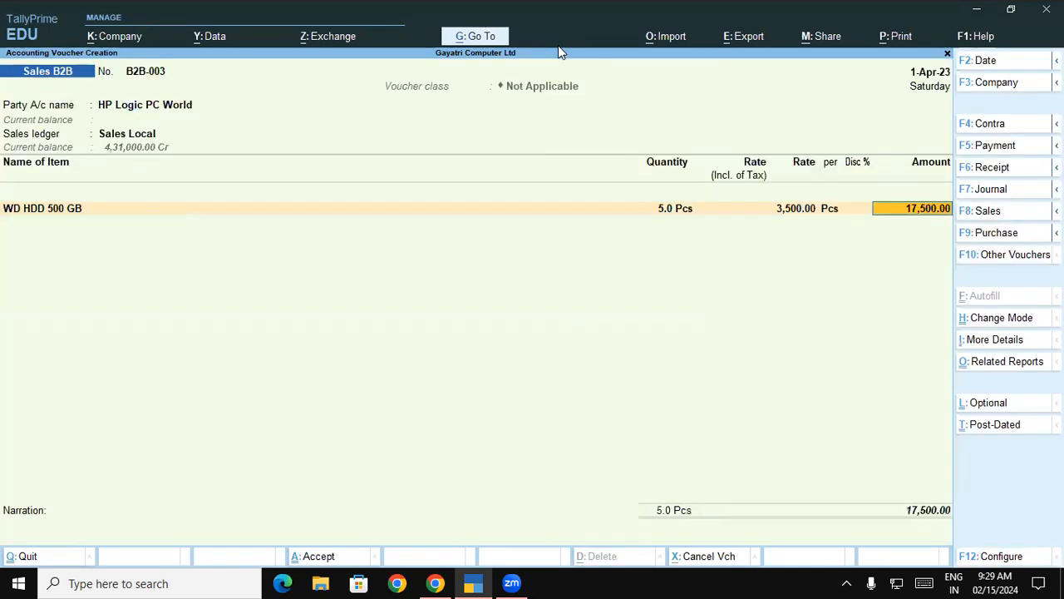
Step: Set Provide Rate Inclusive of Tax for Stock Items to No in the voucher configuration and complete the WD HDD 500 GB line
key(F12)
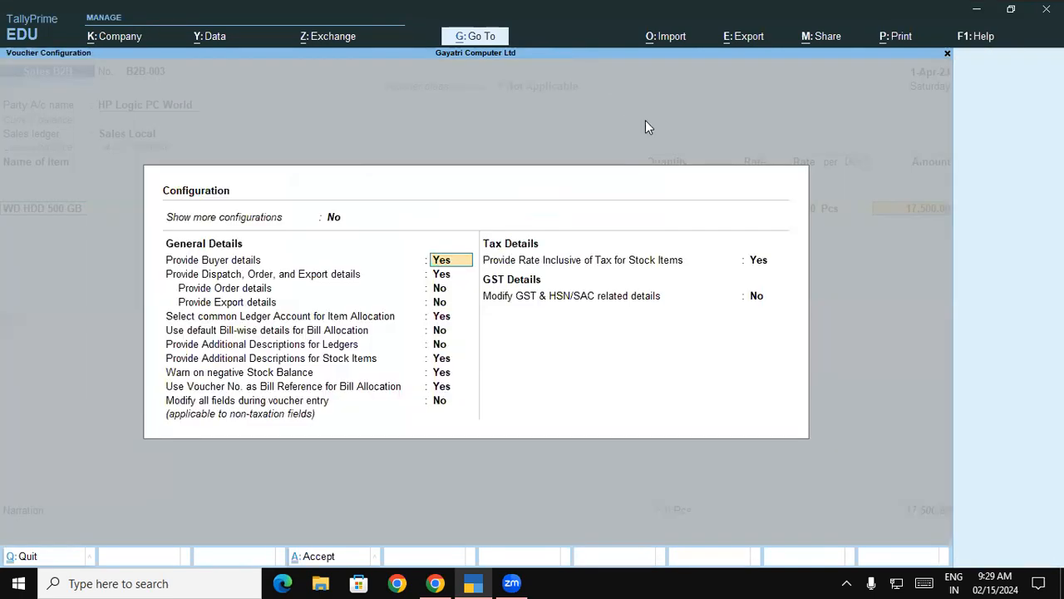
click(636, 261)
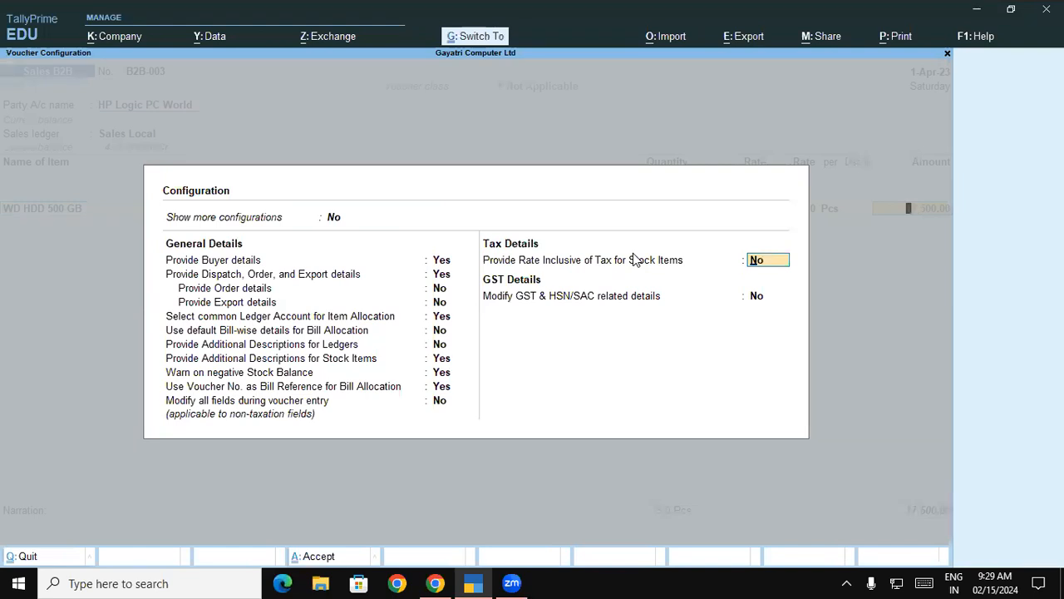
key(ctrl+a)
key(Return)
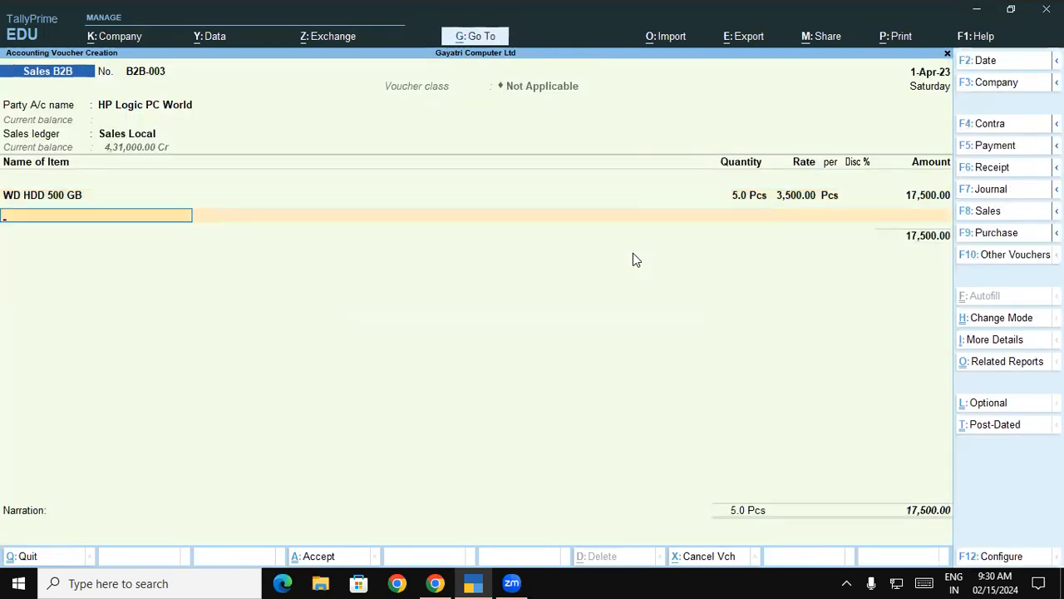
Step: Consult the exercise PDF and add SanDisk Cruzer Blade SDCZ50- 16GB USB 2.0 Pen Drive to the voucher, allocated from the Shop godown
key(alt+Tab)
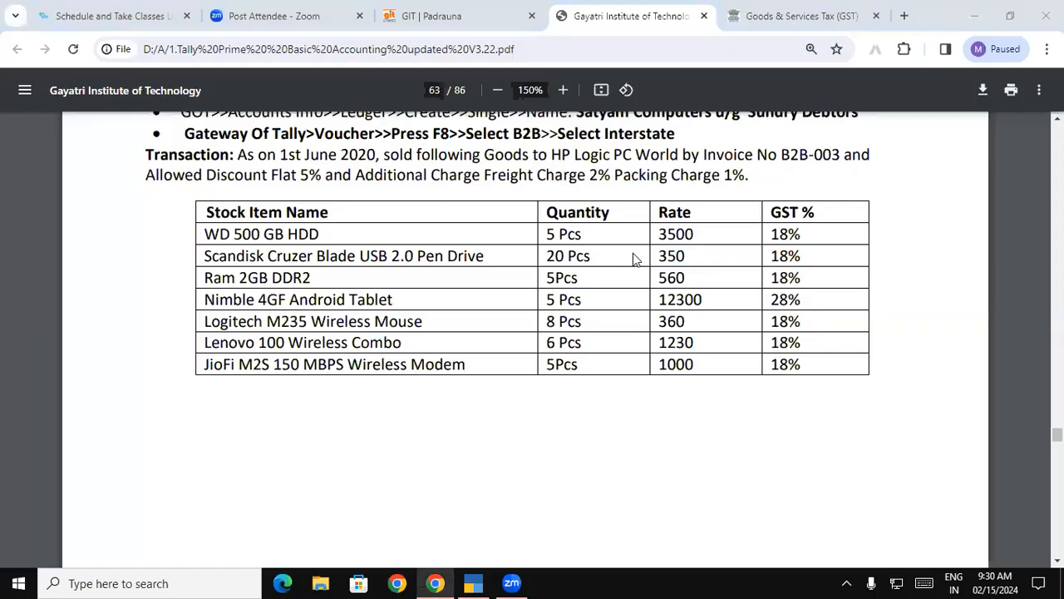
key(alt+Tab)
text(Sc)
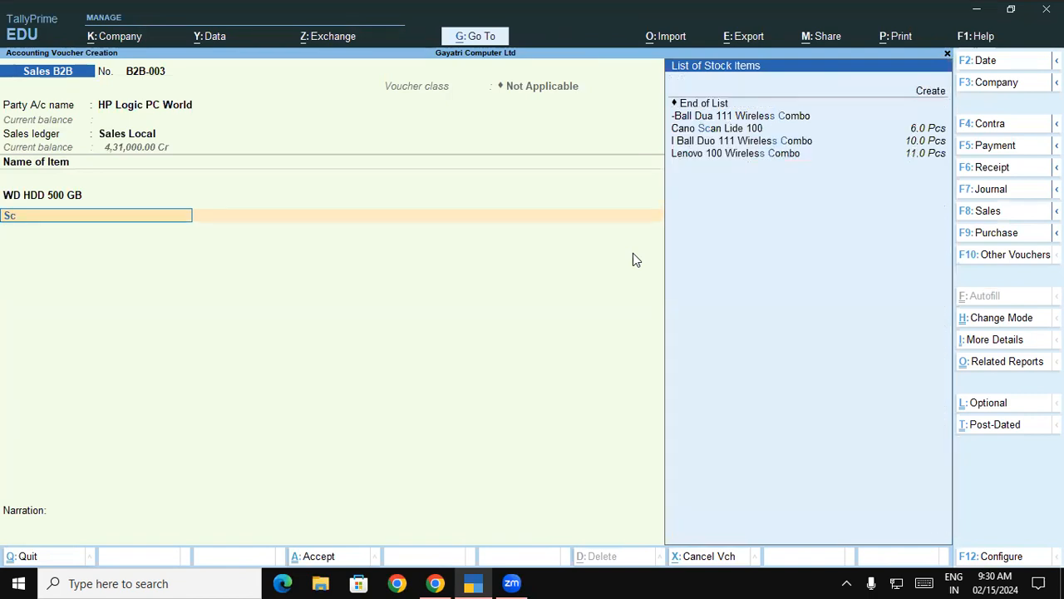
key(BackSpace)
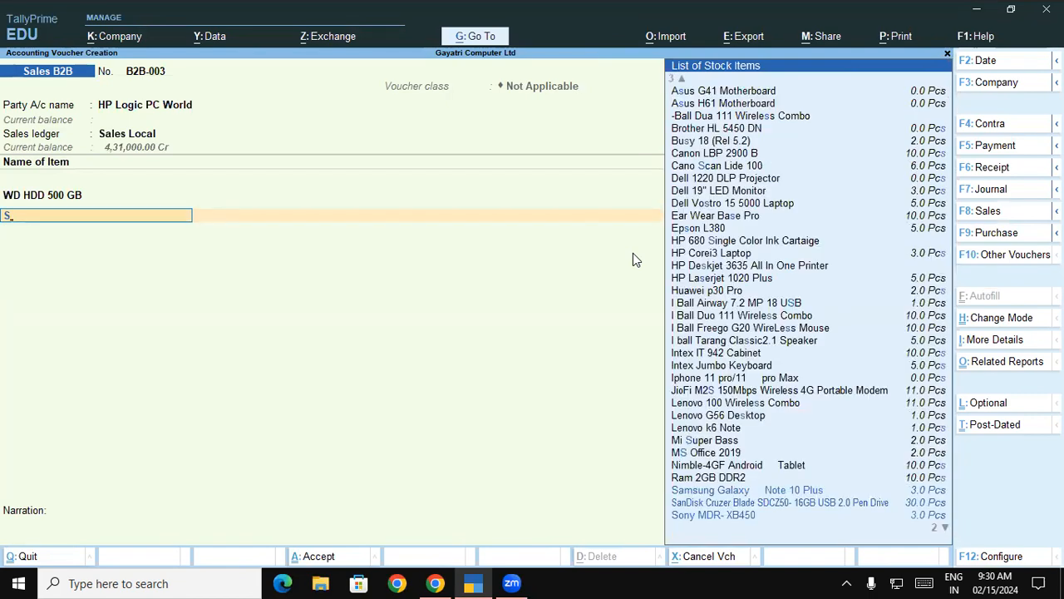
key(Down)
key(Return)
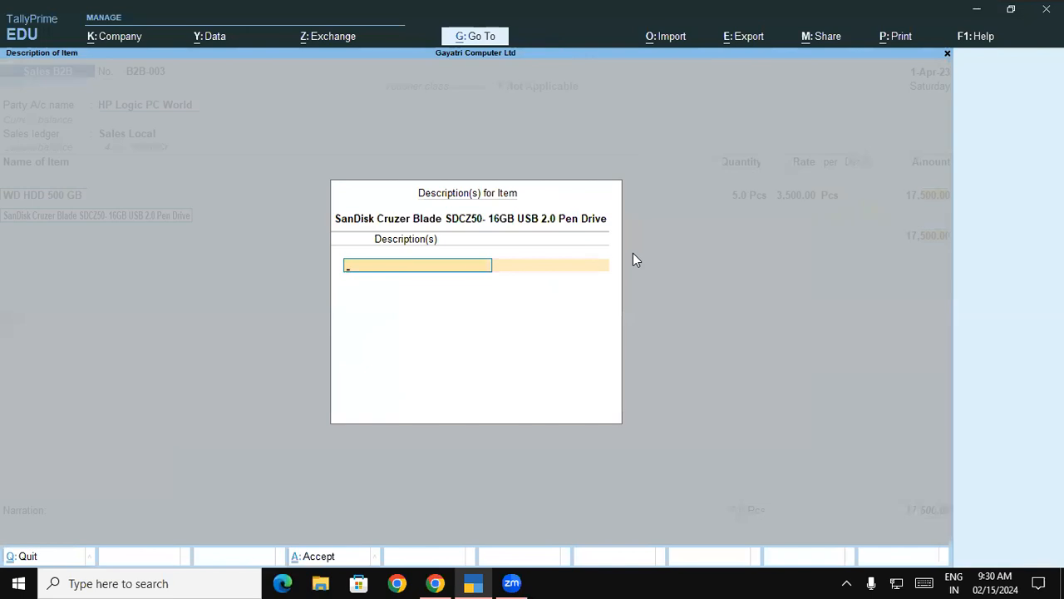
key(Return)
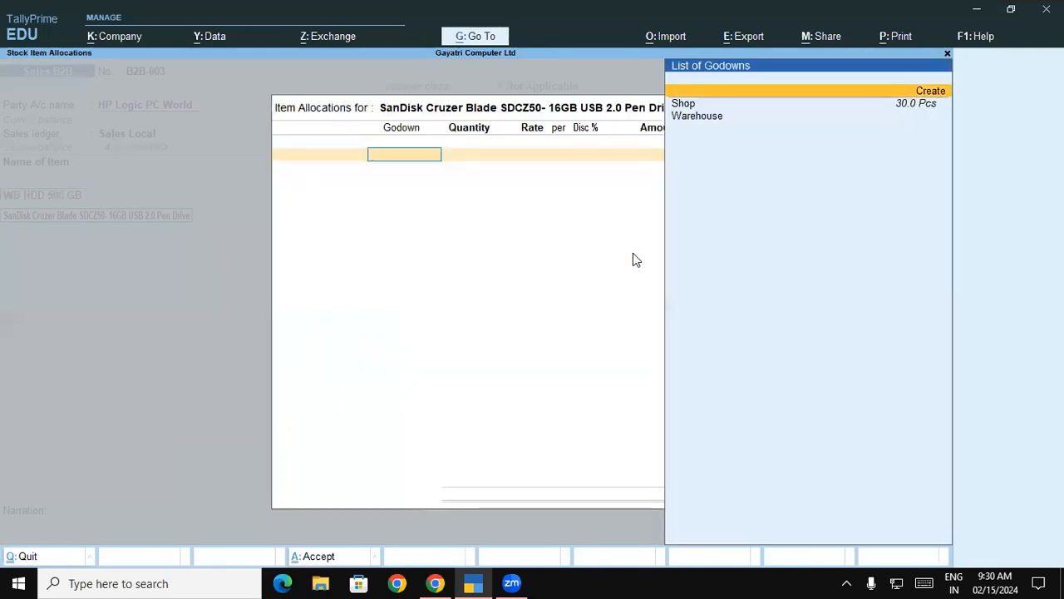
key(Return)
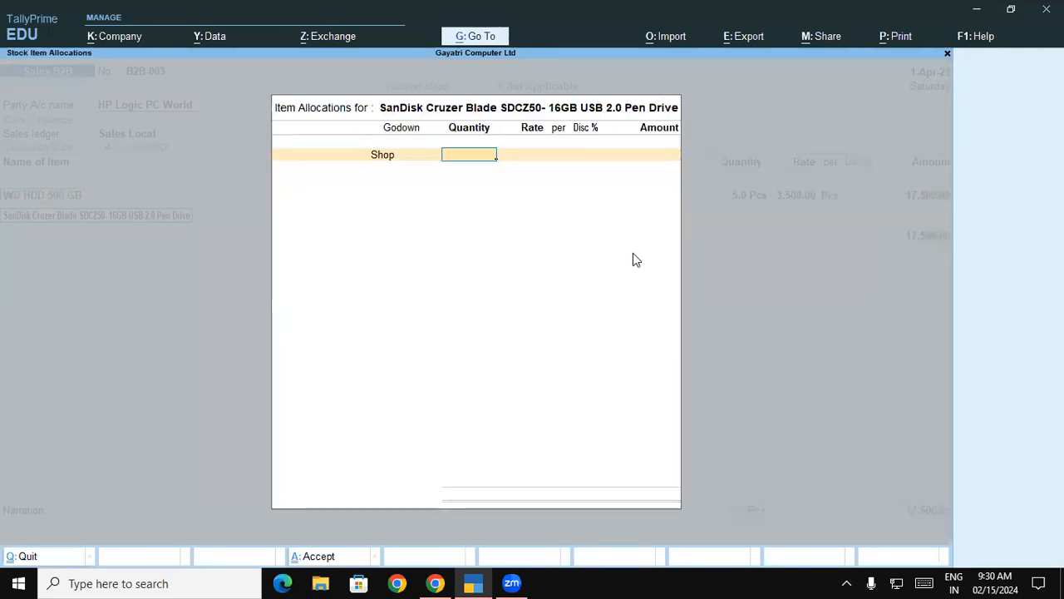
Step: Set the SanDisk pen drive allocation to 20 Pcs at a rate of 350, as listed in the exercise PDF, and accept the item line
key(alt+Tab)
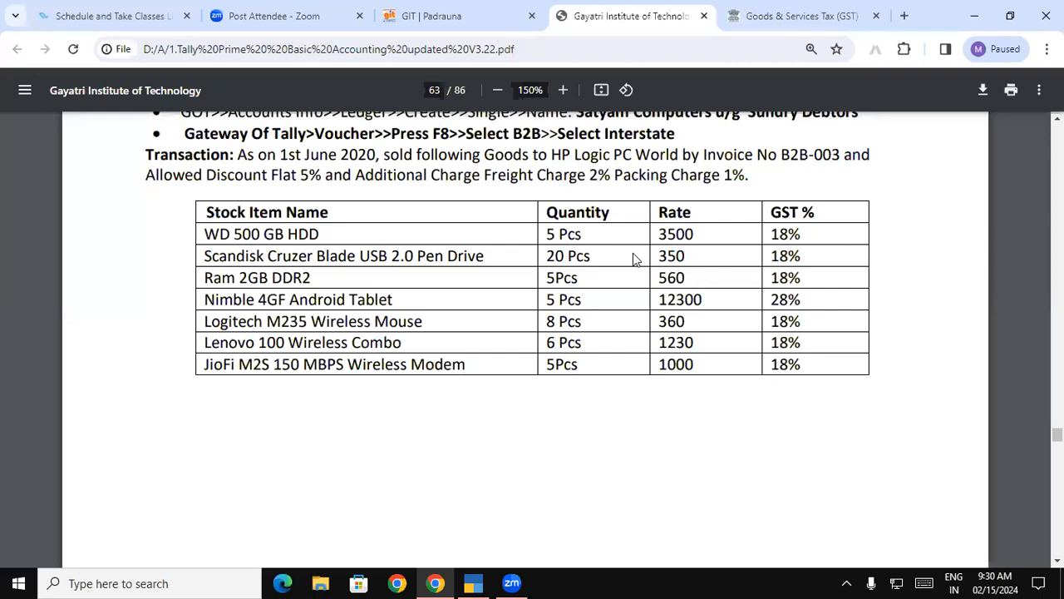
key(alt+Tab)
text(20)
key(Return)
text(350)
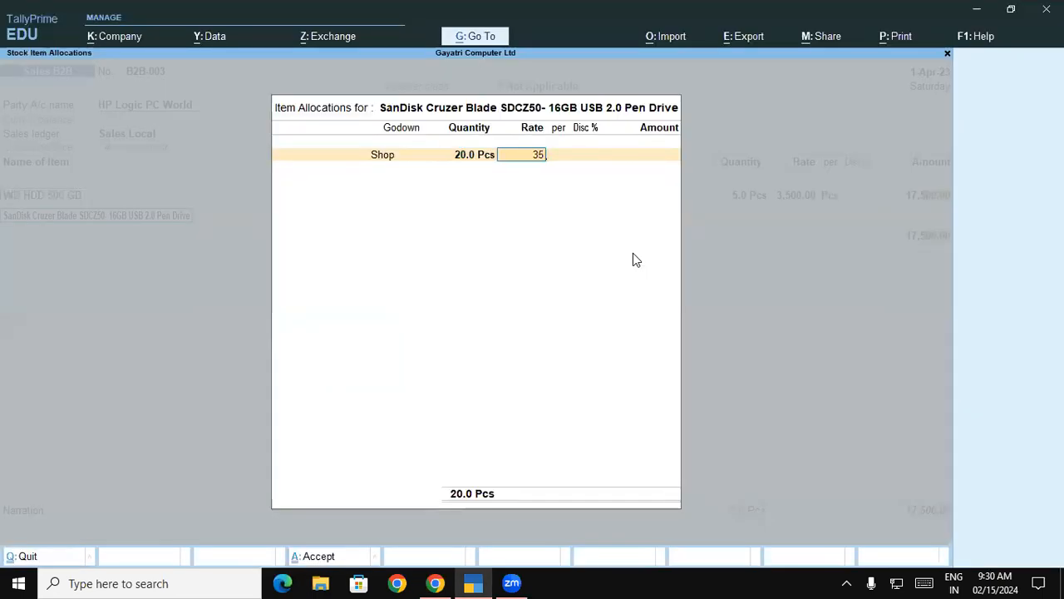
key(Return)
key(Return)
key(Return)
key(Return)
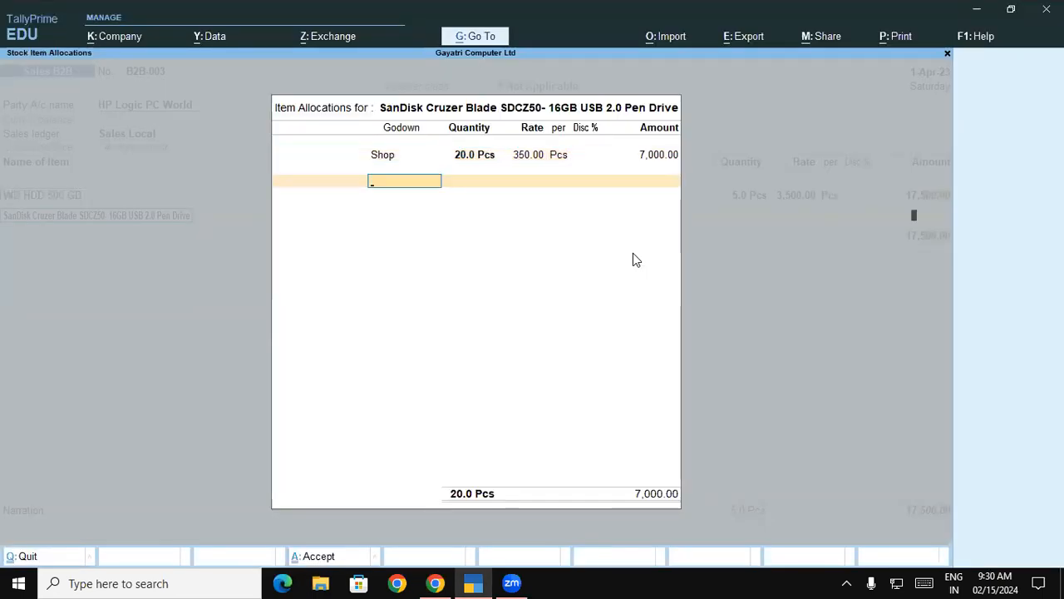
key(Return)
key(Return)
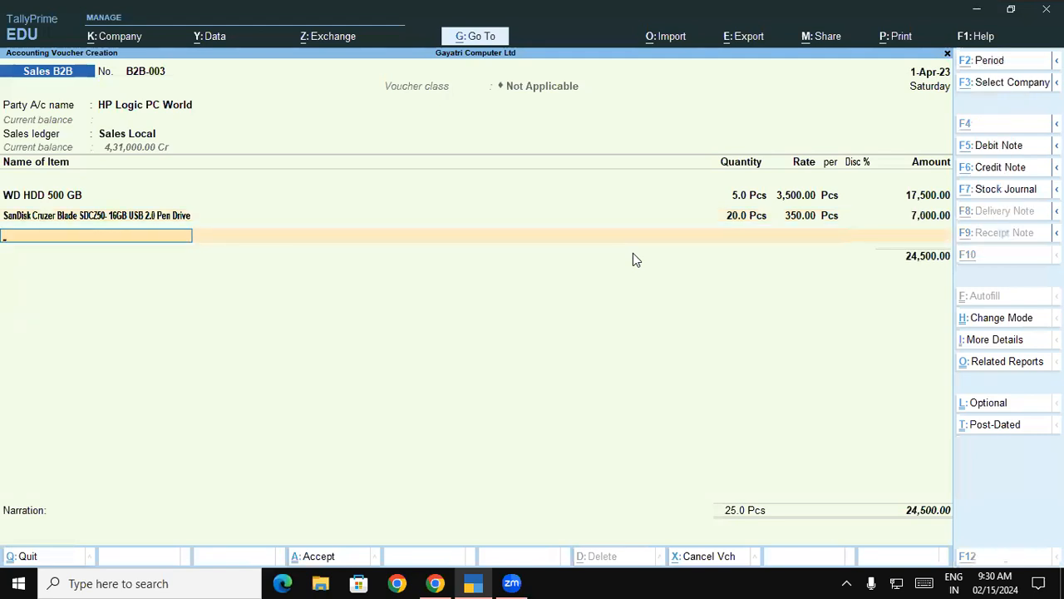
Step: Check the exercise PDF and add the stock item Ram 2GB DDR2 without a description, allocated from the Warehouse godown
key(alt+Tab)
key(alt+Tab)
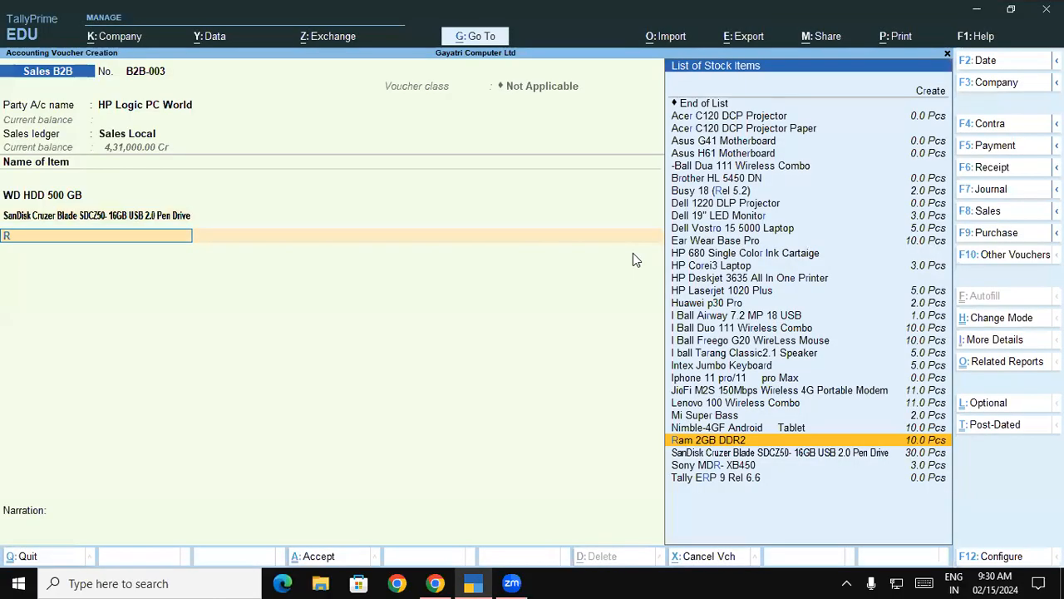
text(ra)
key(Return)
key(Return)
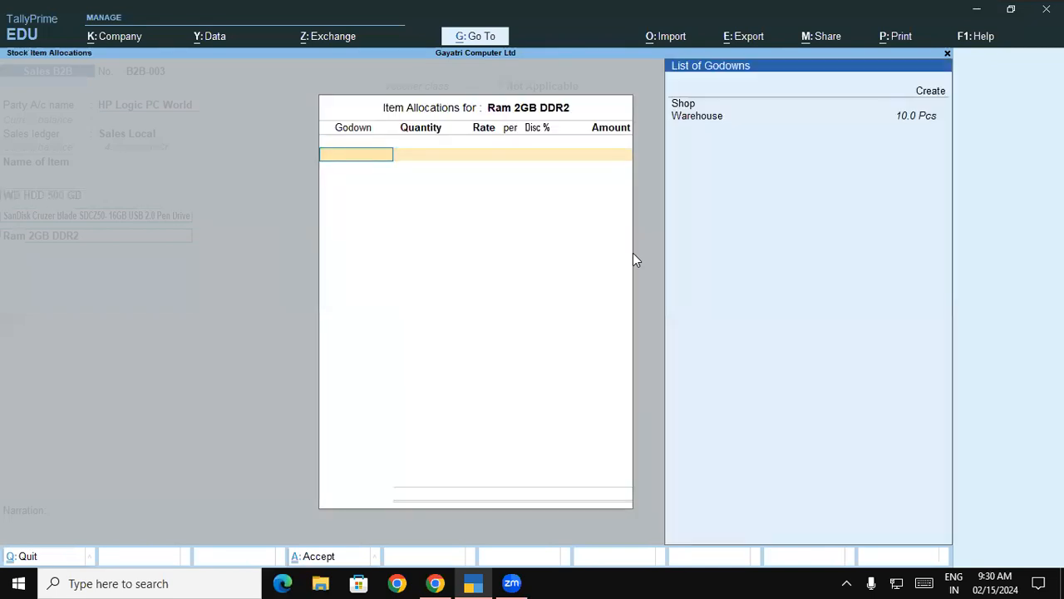
key(Down)
key(Down)
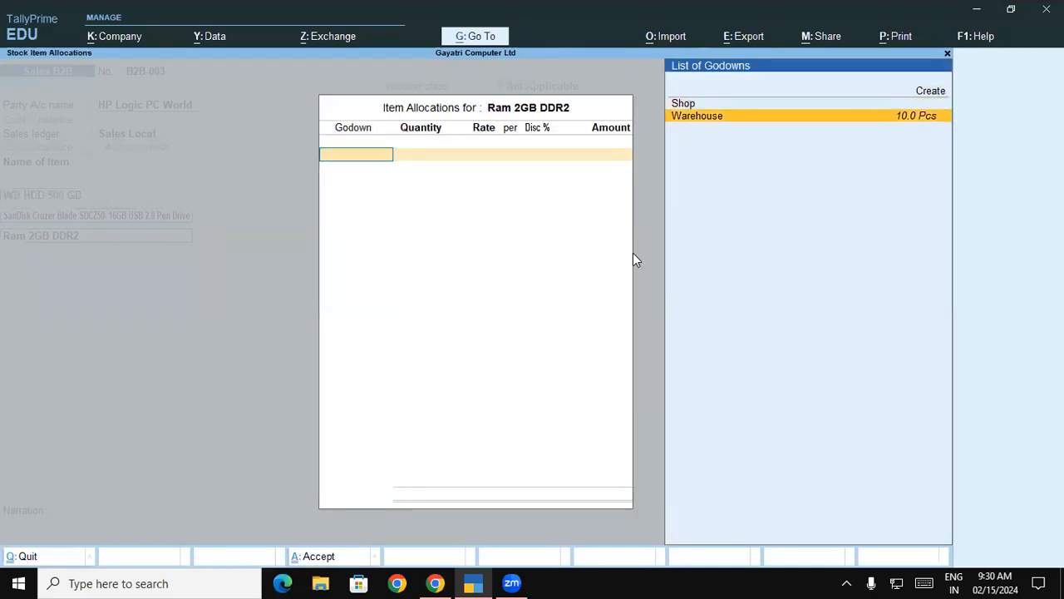
key(Return)
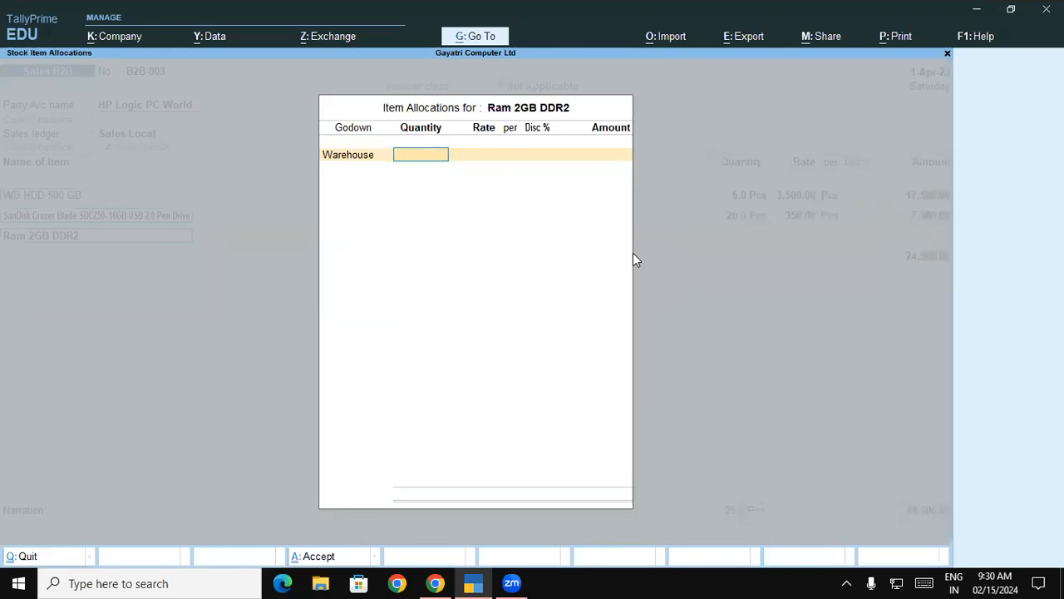
Step: Enter 5 Pcs at a rate of 560 for Ram 2GB DDR2, following the exercise PDF, and accept the item line
text(5)
key(Return)
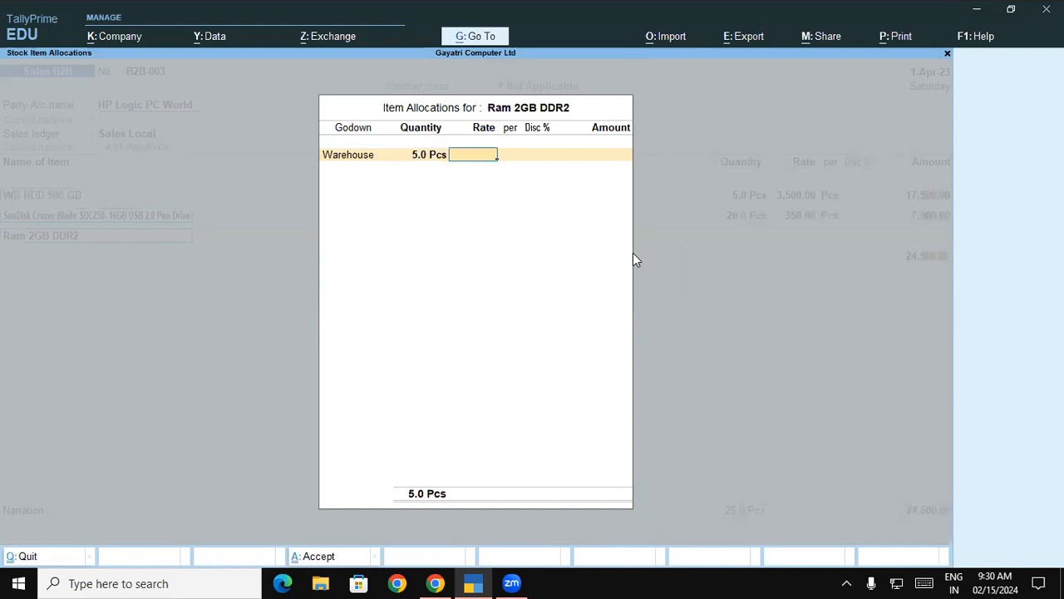
key(alt+Tab)
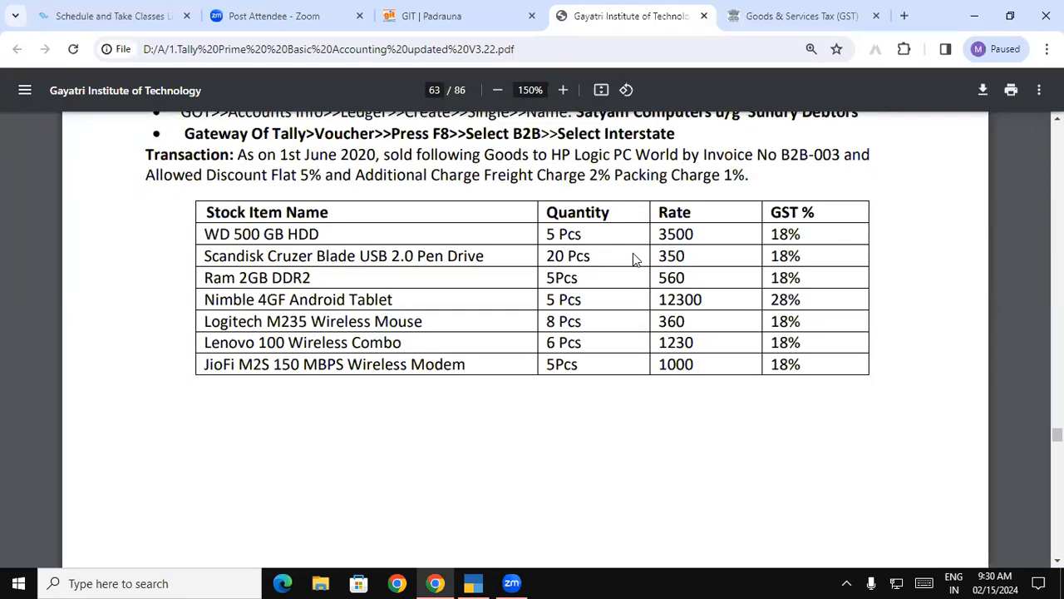
key(alt+Tab)
text(560)
key(Return)
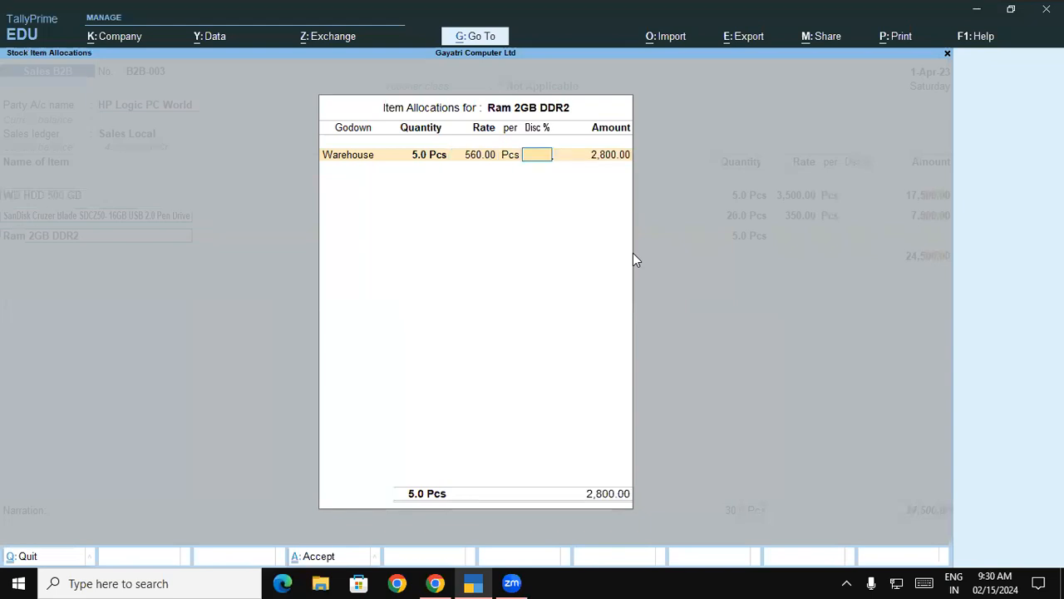
key(Return)
key(Return)
key(Return)
Step: Consult the exercise PDF and add the stock item Nimble-4GF Android Tablet, allocated from the Warehouse godown
key(alt+Tab)
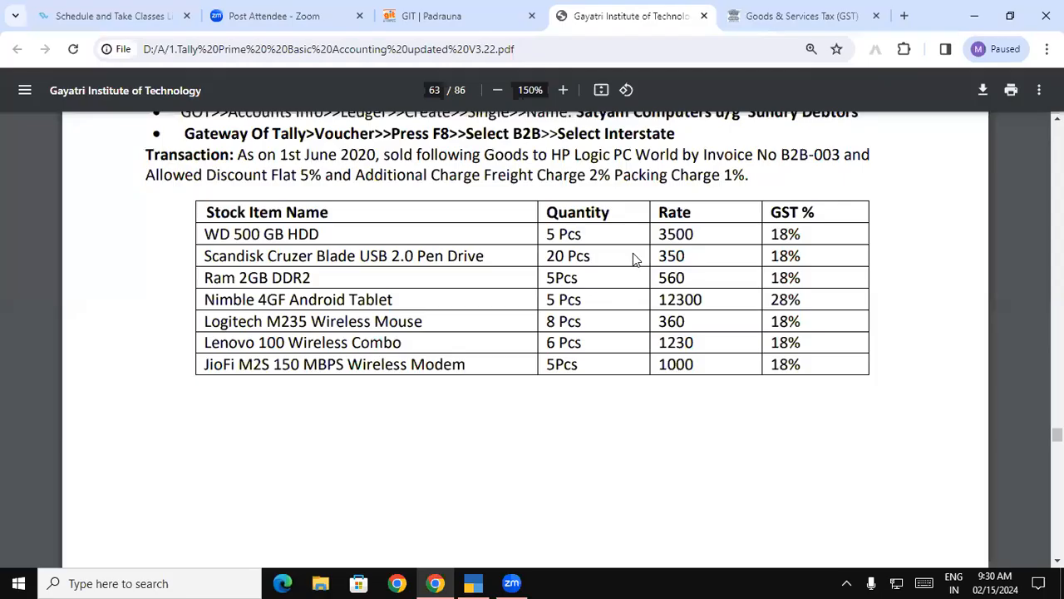
key(alt+Tab)
text(Ni)
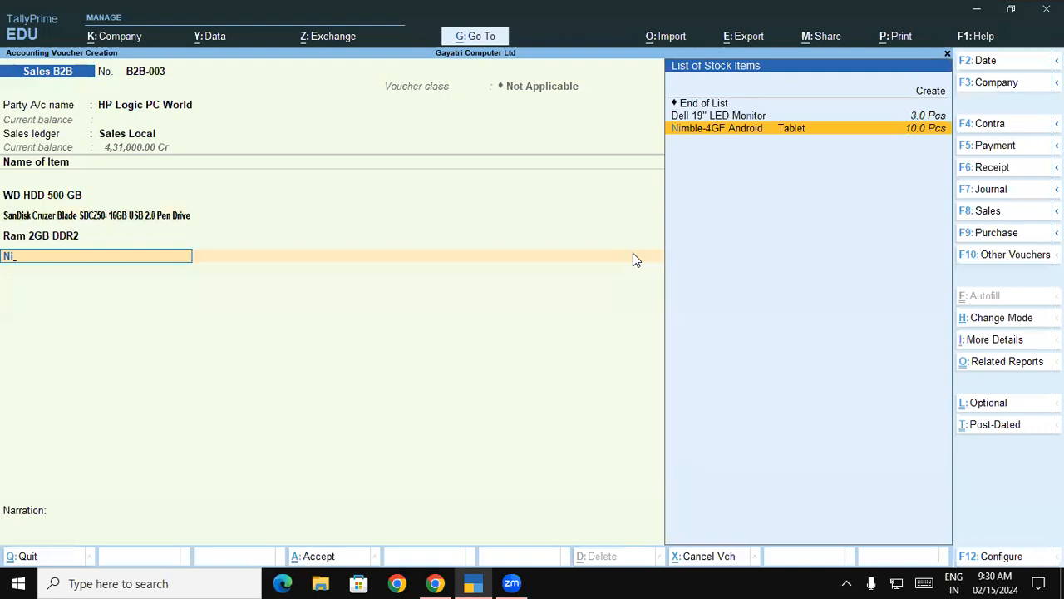
key(Return)
key(Return)
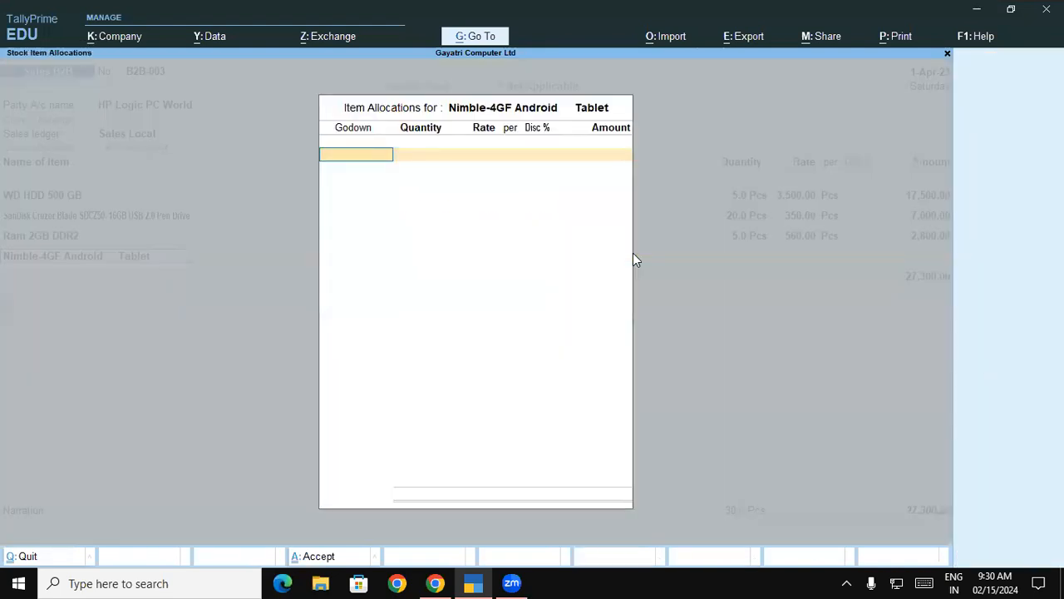
key(Down)
key(Down)
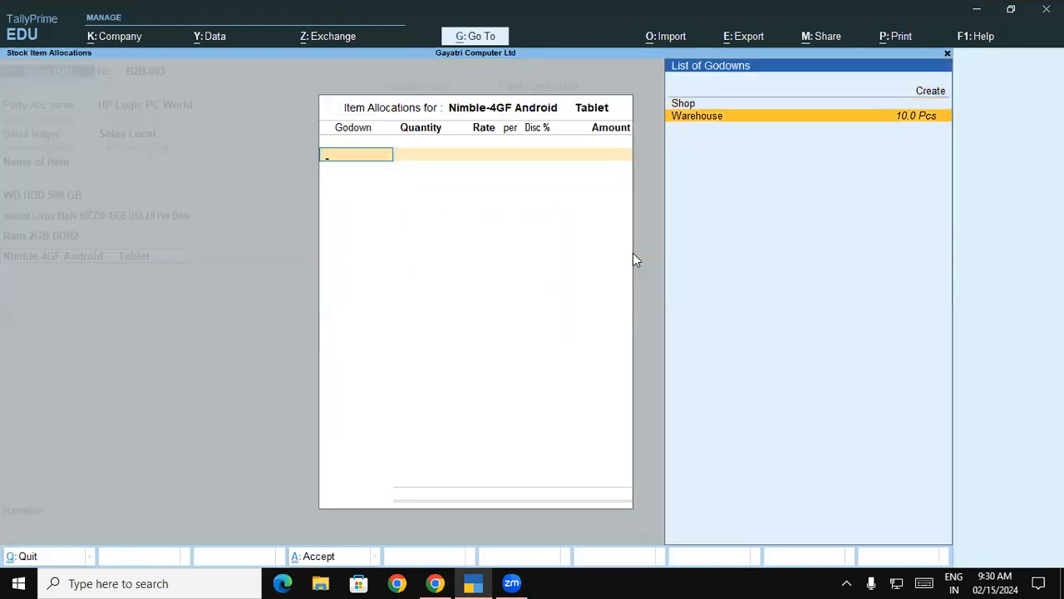
key(Return)
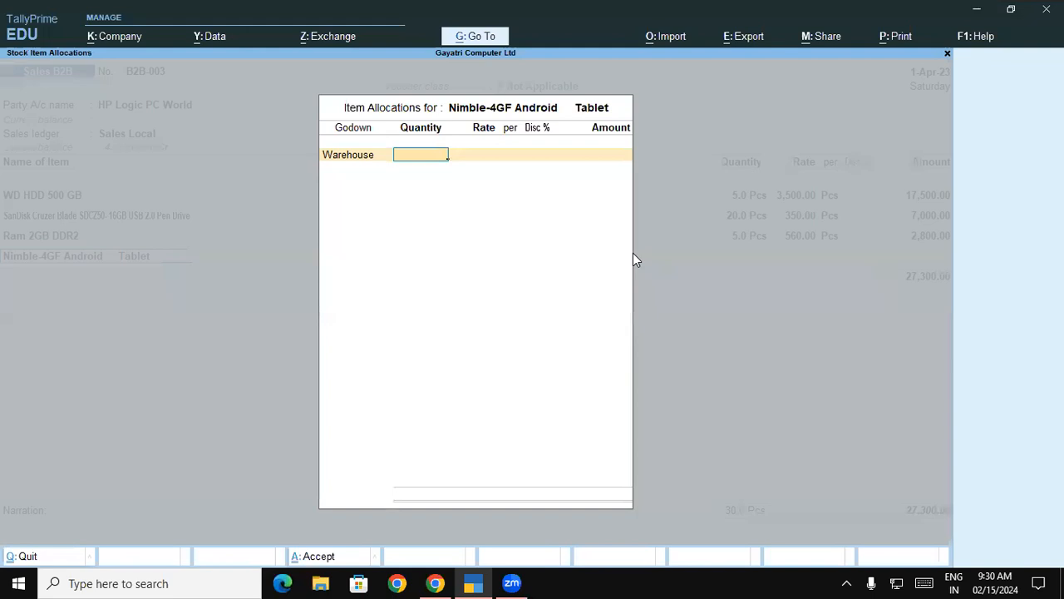
Step: Enter 5 Pcs at a rate of 12300 for the Nimble-4GF Android Tablet and accept its allocation
text(5)
key(Return)
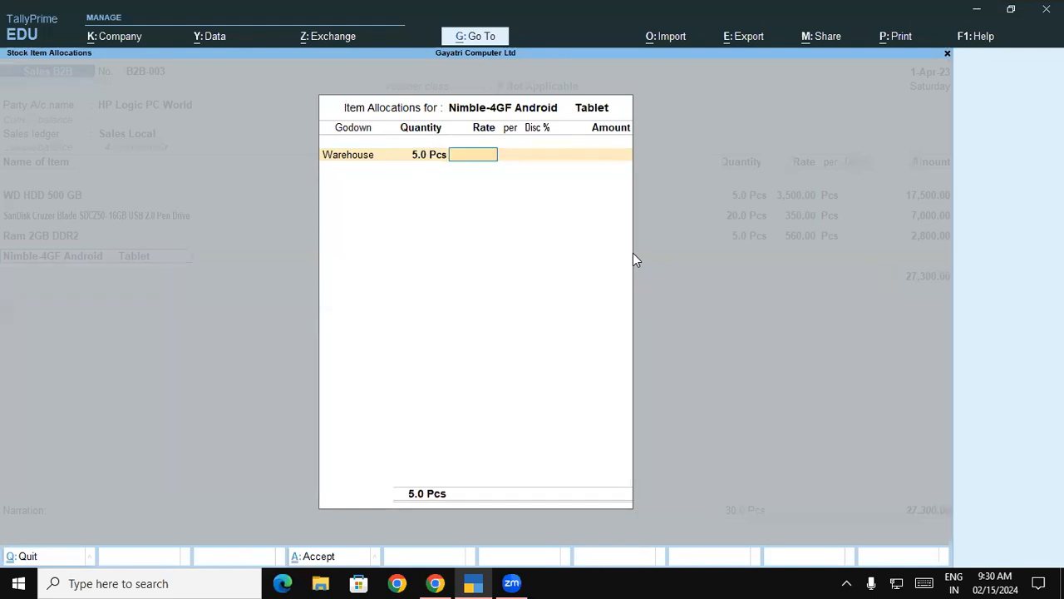
text(12300)
key(Return)
key(Return)
key(Return)
key(Return)
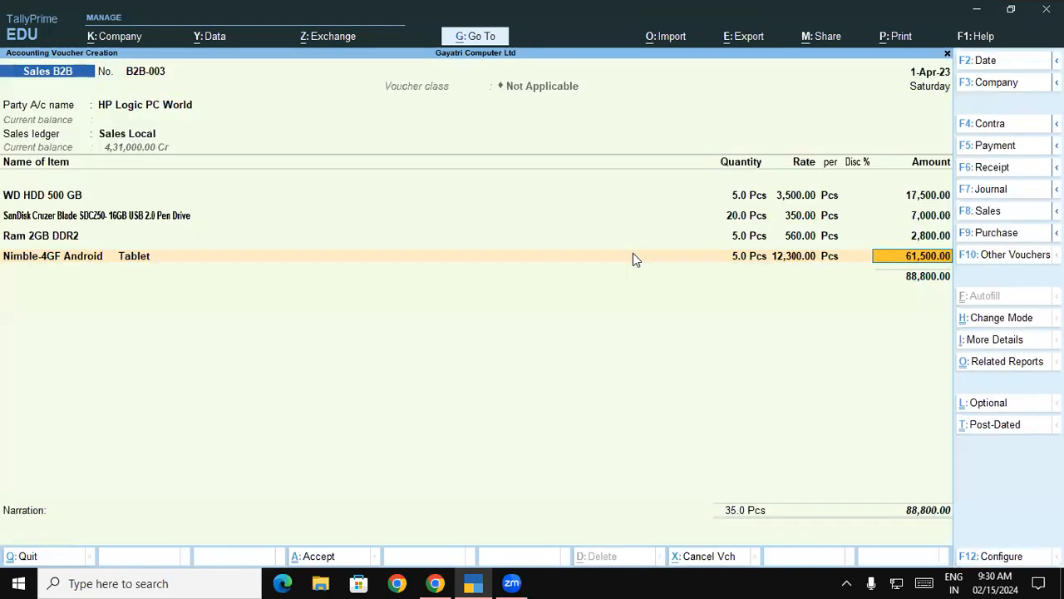
Step: Accept the Nimble tablet line and search the stock items for the Logitech mouse listed in the exercise PDF
key(alt+Tab)
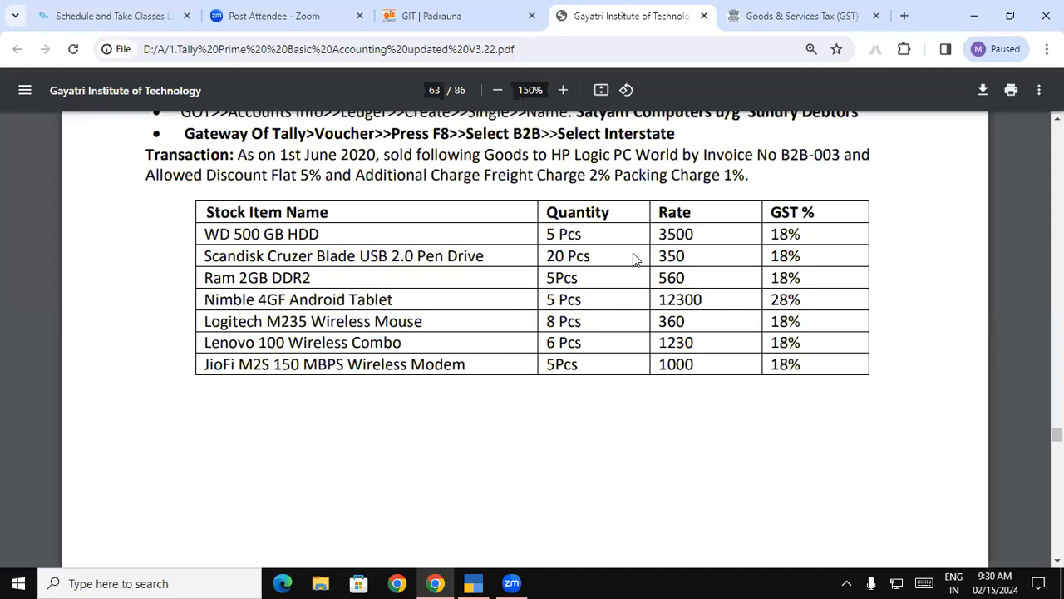
key(alt+Tab)
key(Return)
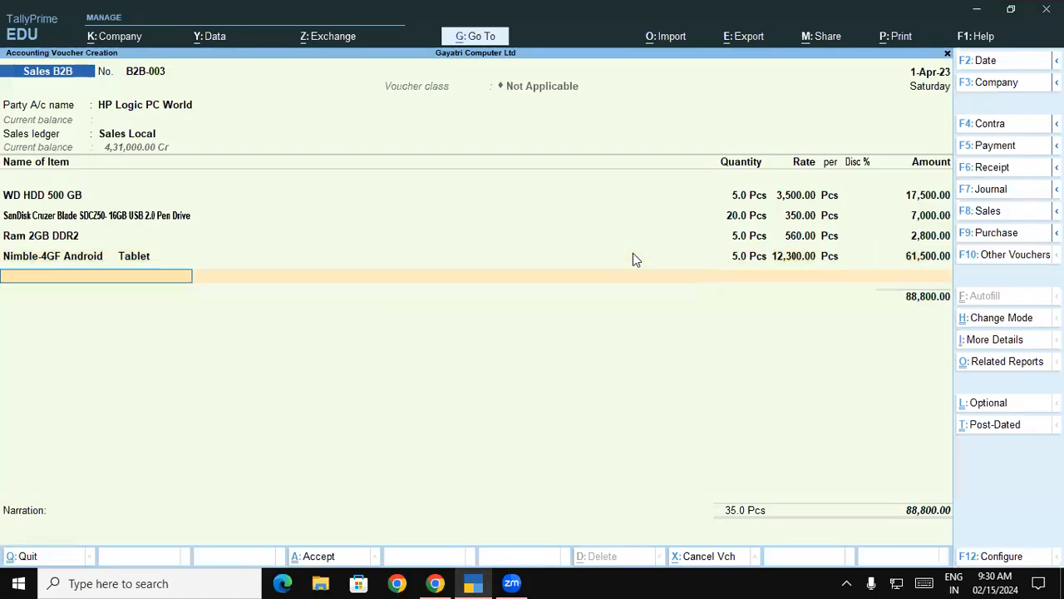
text(Lo)
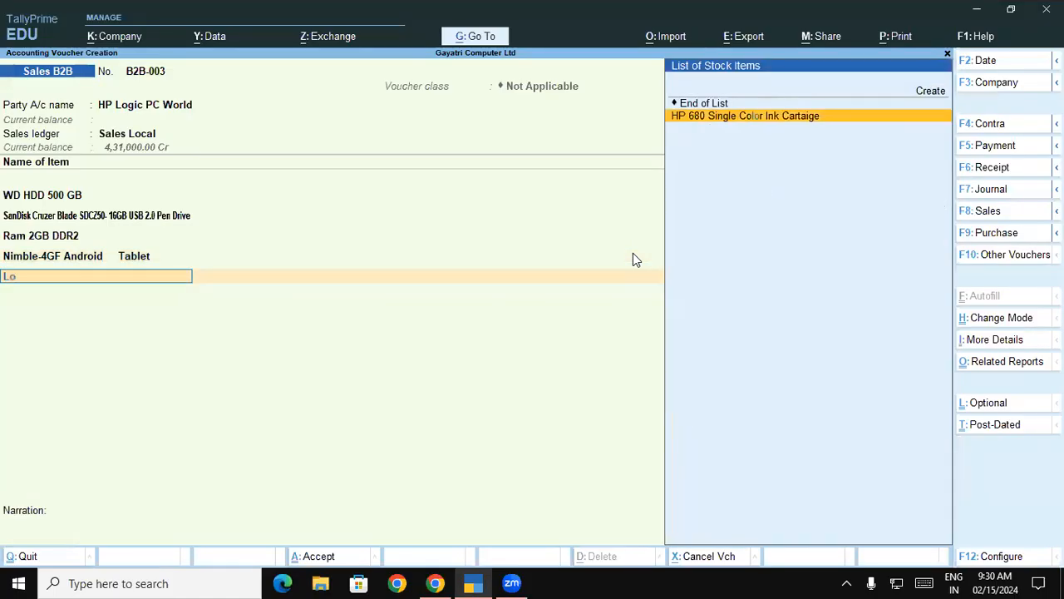
key(BackSpace)
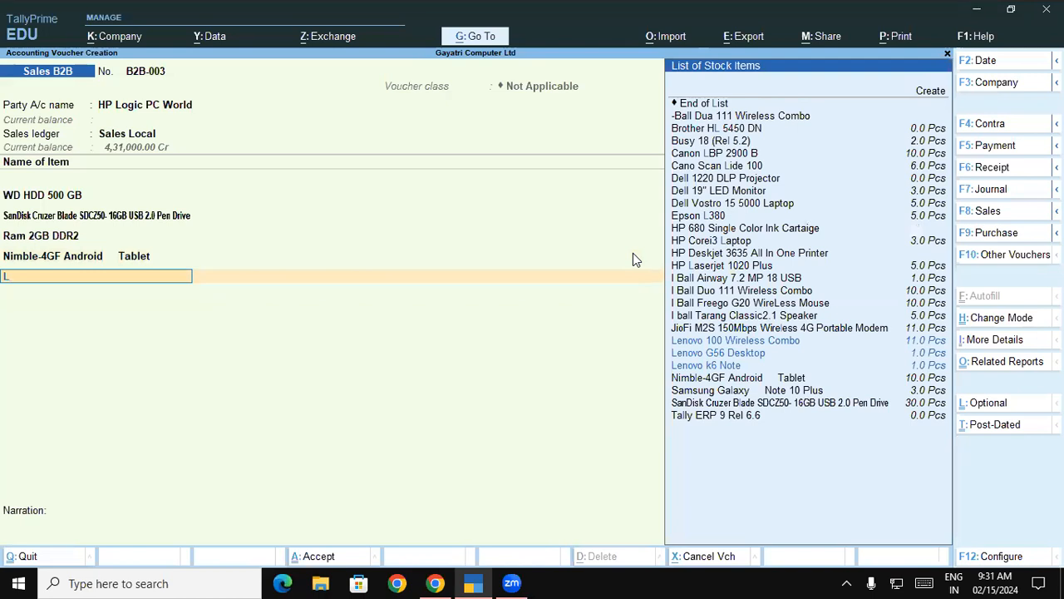
key(BackSpace)
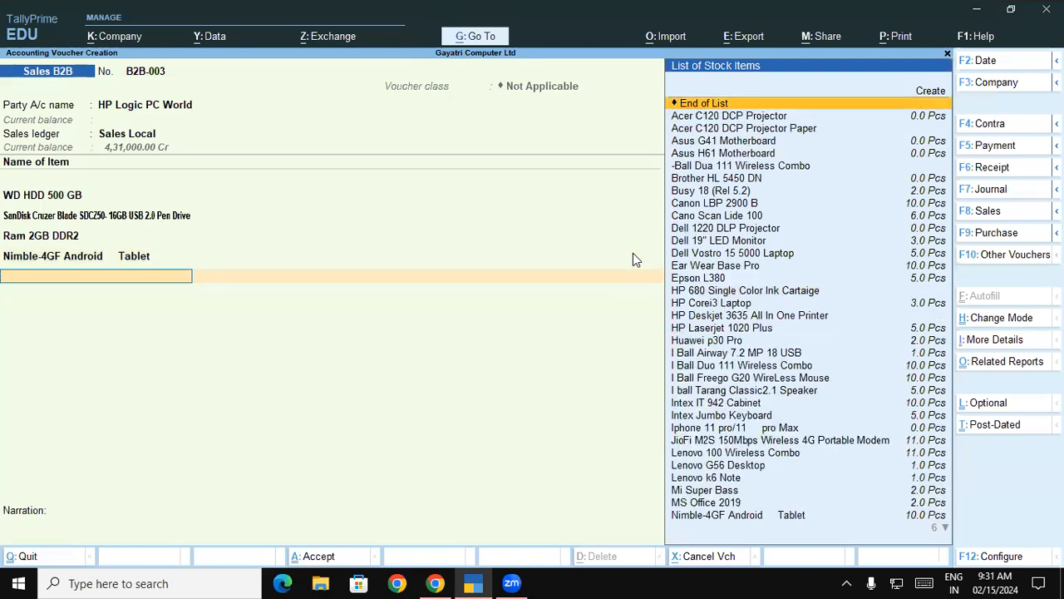
text(Lo)
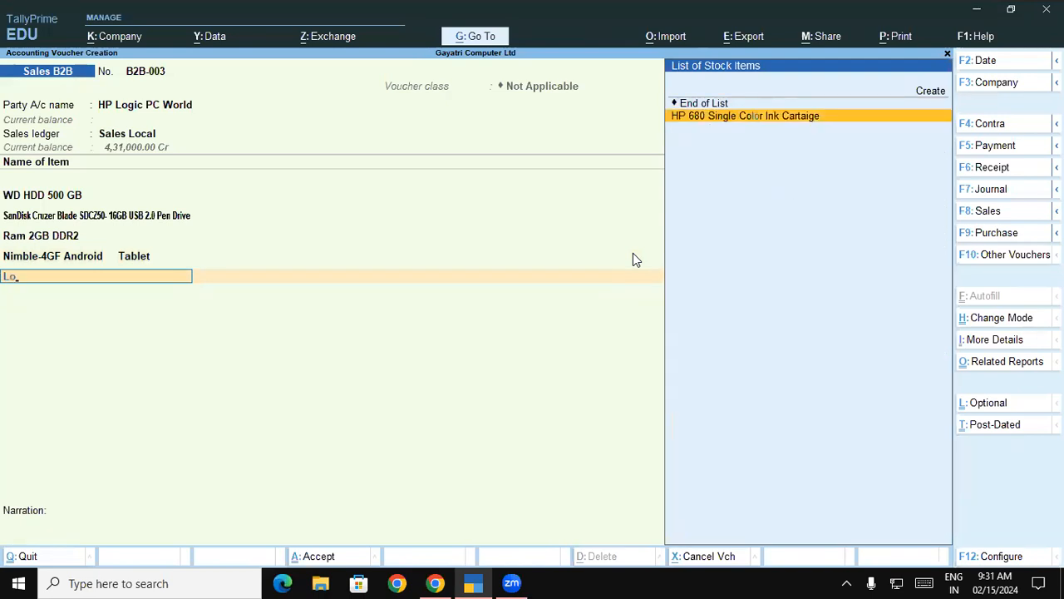
key(BackSpace)
key(BackSpace)
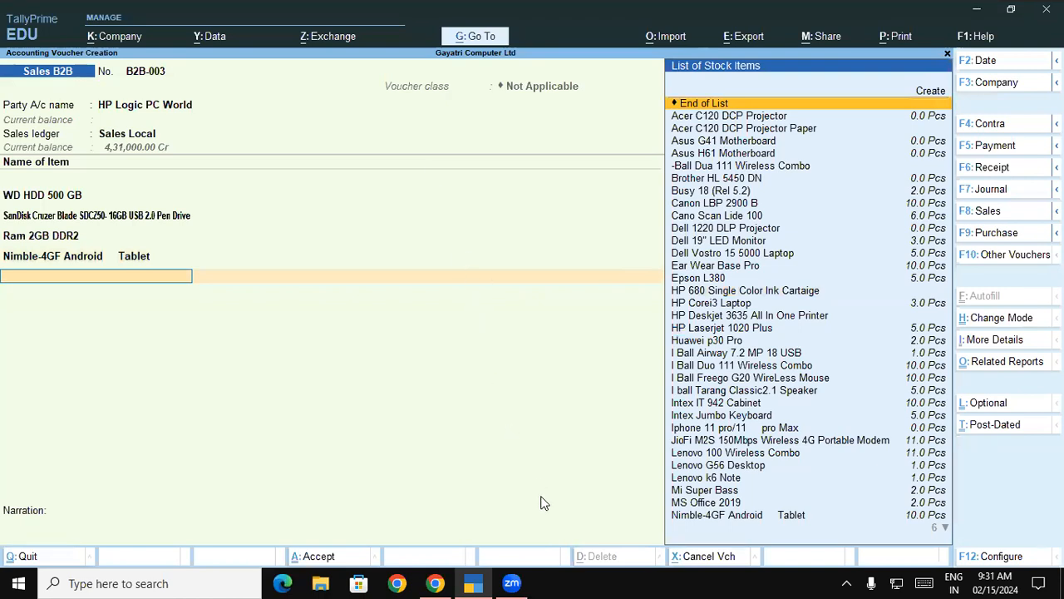
Step: Copy the name Logitech M235 Wireless Mouse from the exercise PDF and start a new stock item with that name
key(alt+Tab)
drag(205, 319, 430, 322)
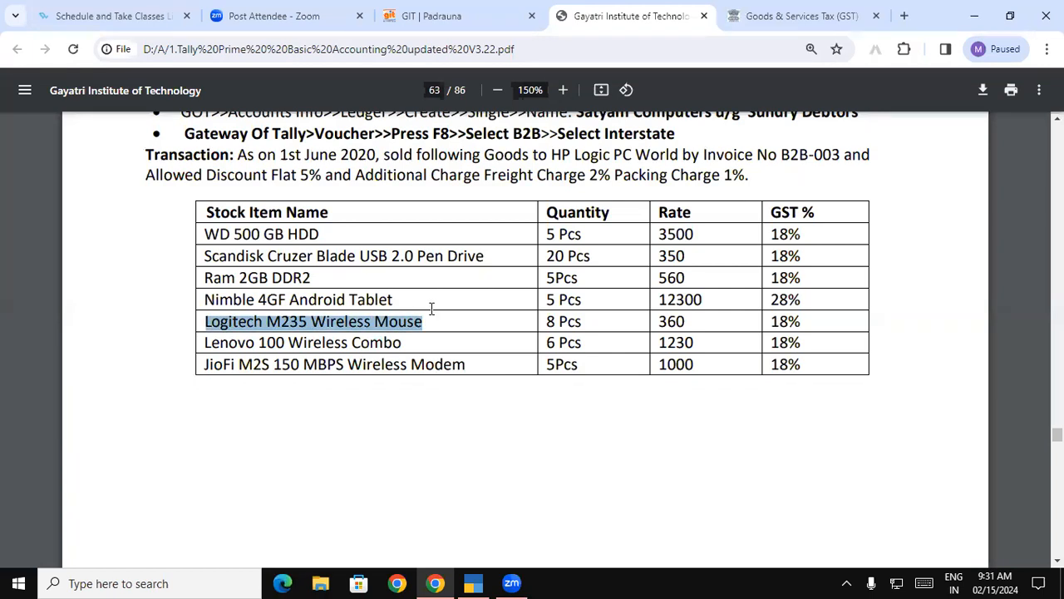
click(467, 584)
key(alt+c)
key(ctrl+alt+v)
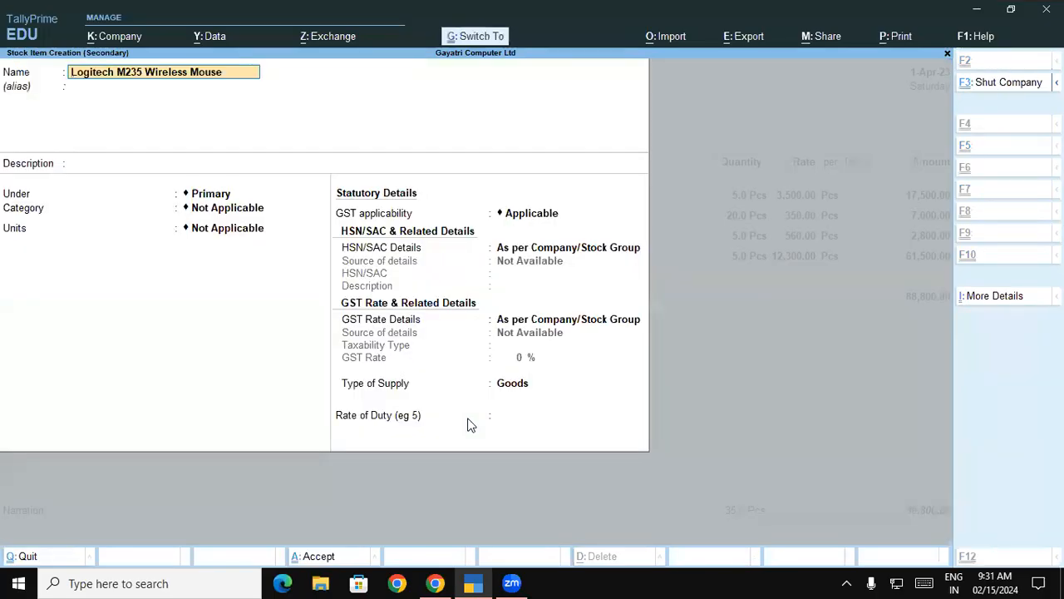
Step: Place the new Logitech stock item under the Mouse group, leaving the alias and description empty
key(Return)
key(Return)
key(Return)
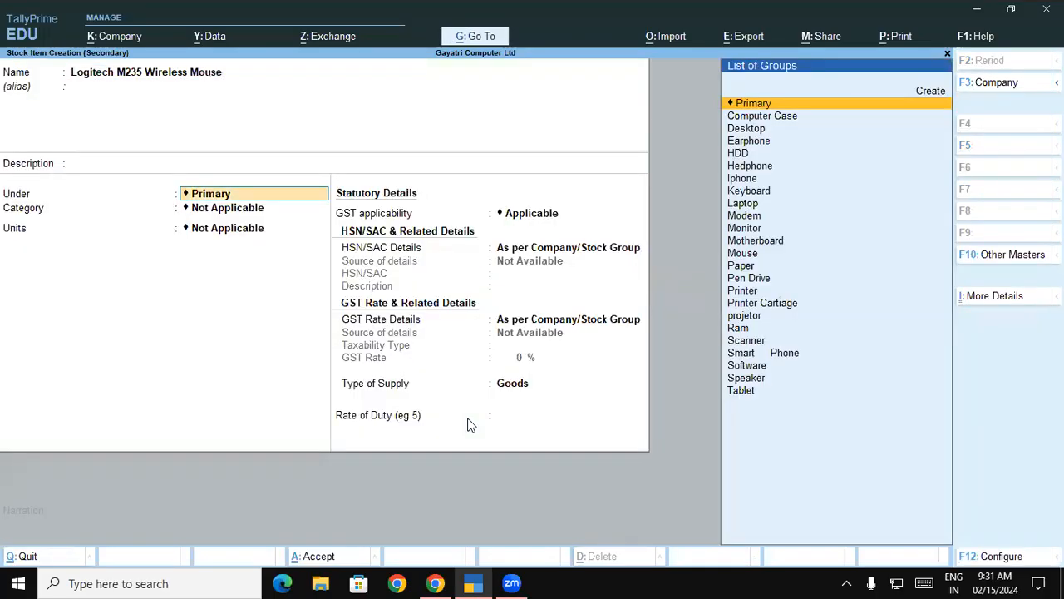
text(Mo)
key(Down)
key(Down)
key(Down)
key(Down)
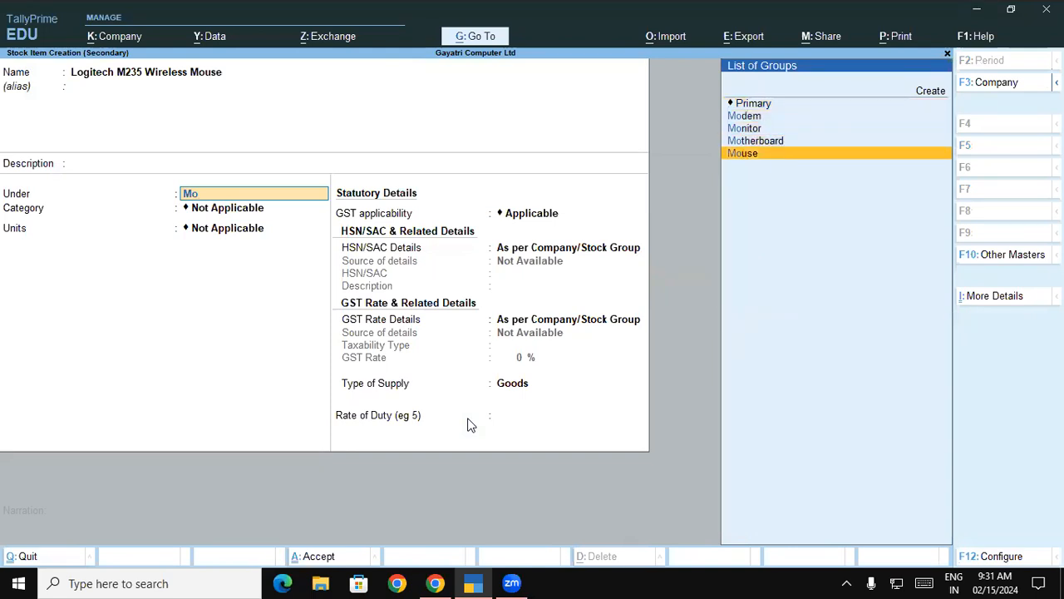
key(Return)
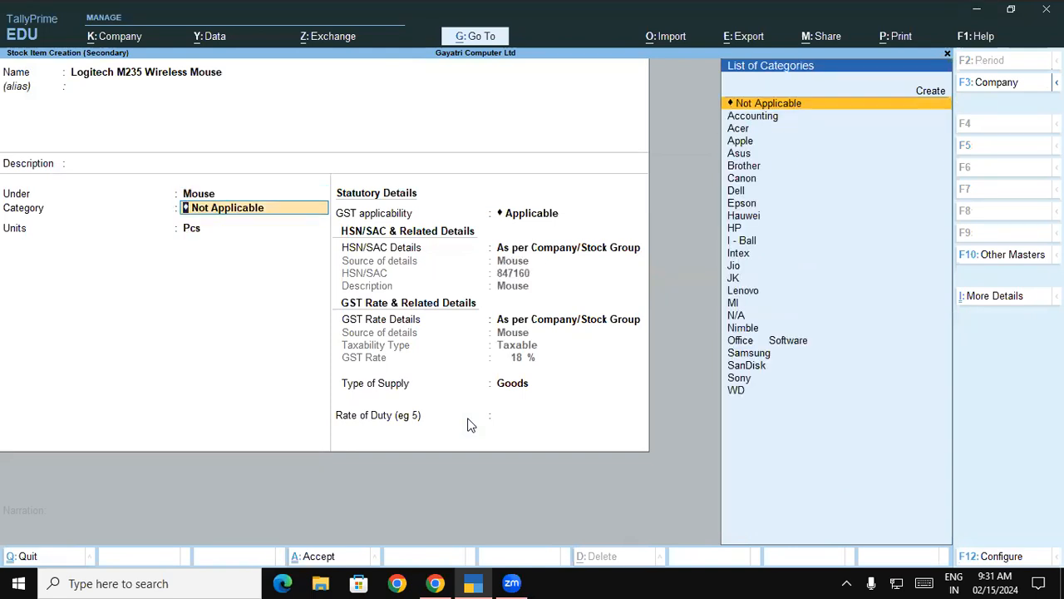
Step: Set the new mouse item's category to N/A, keep Pcs as its unit, and save the stock item
key(Down)
key(Down)
key(Down)
key(Down)
key(Down)
key(Down)
key(Down)
key(Down)
key(Down)
key(Down)
key(Down)
key(Down)
key(Down)
key(Down)
key(Down)
key(Down)
key(Down)
key(Down)
key(Down)
key(Down)
key(Down)
key(Up)
key(Up)
key(Up)
key(Up)
key(Return)
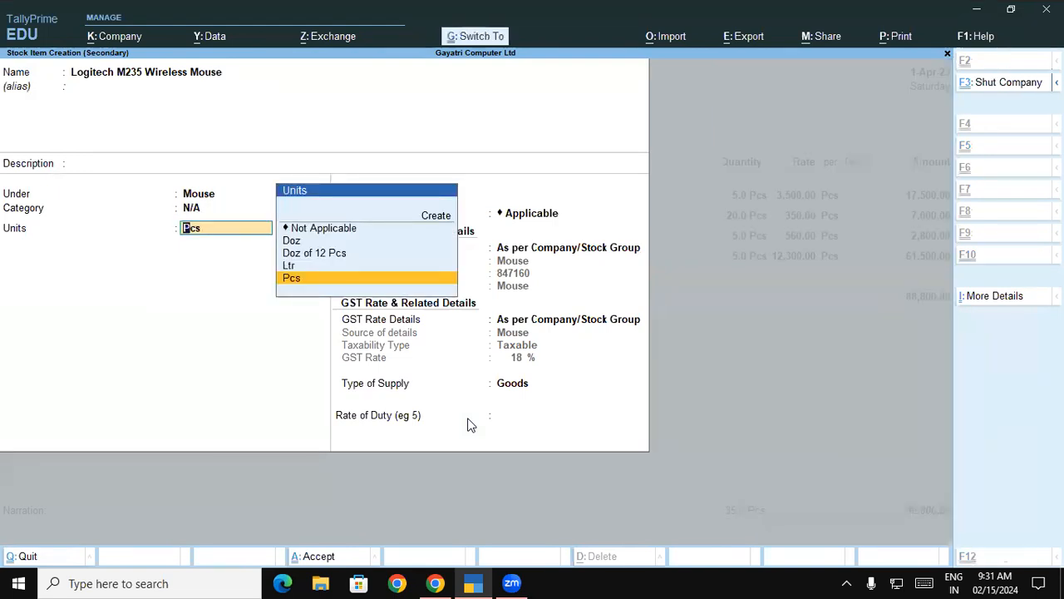
key(ctrl+a)
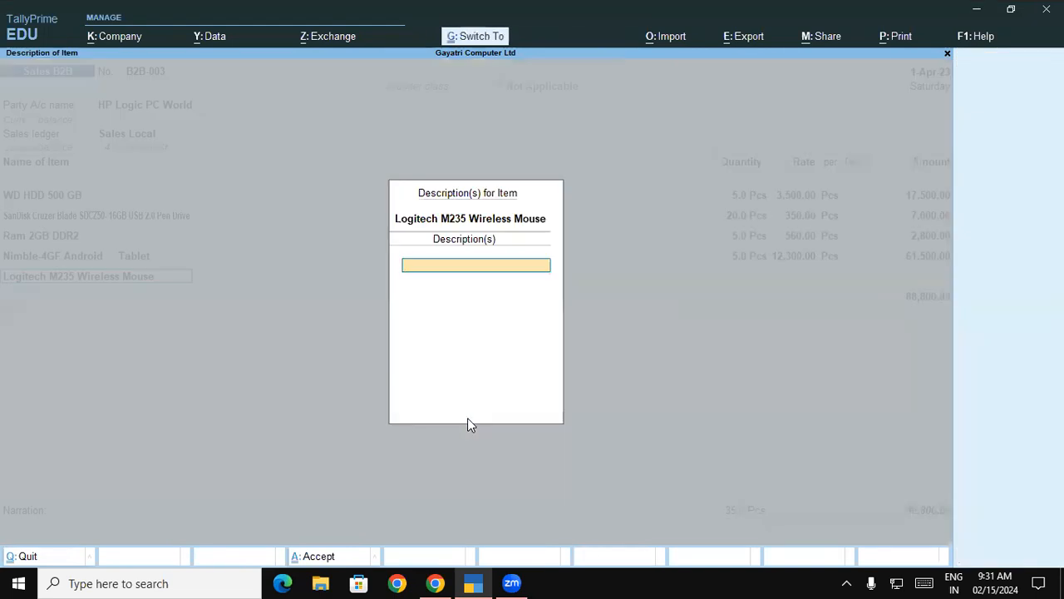
Step: Skip the mouse's description and allocate 8 Pcs from the Shop godown, following the exercise PDF
key(Return)
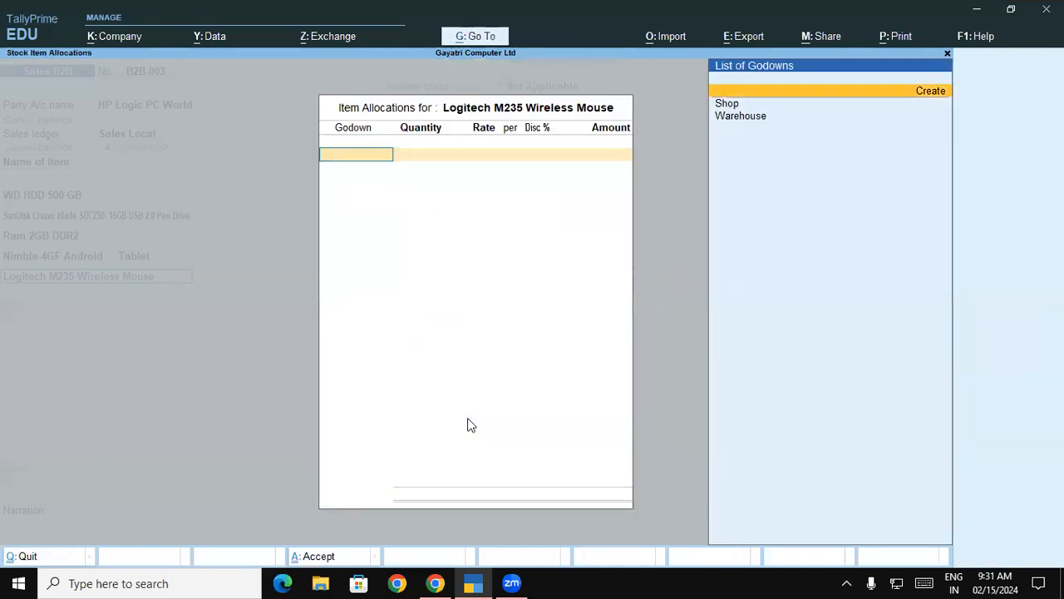
key(Down)
key(Return)
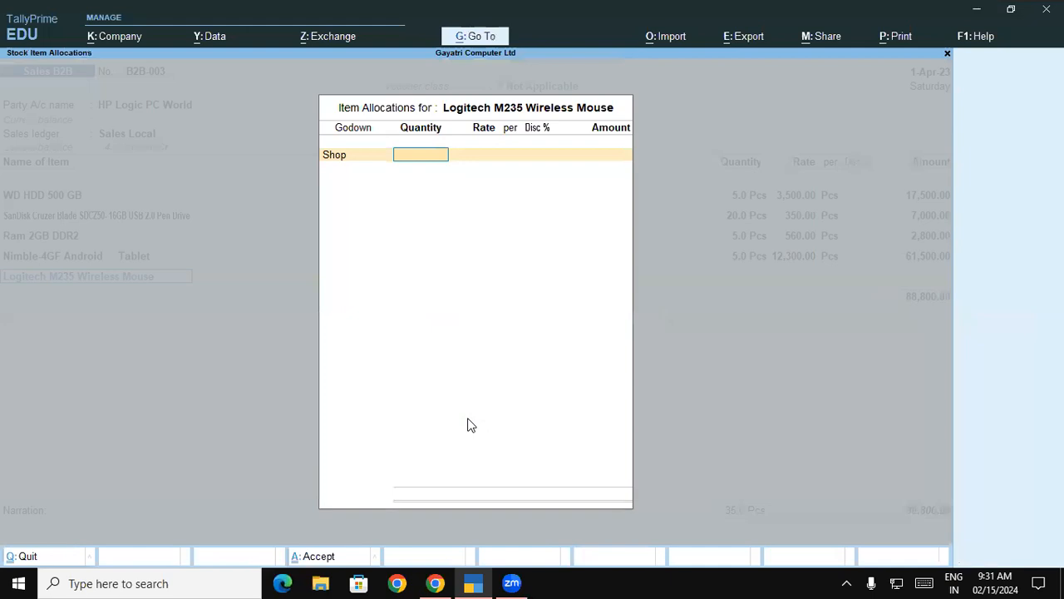
key(alt+Tab)
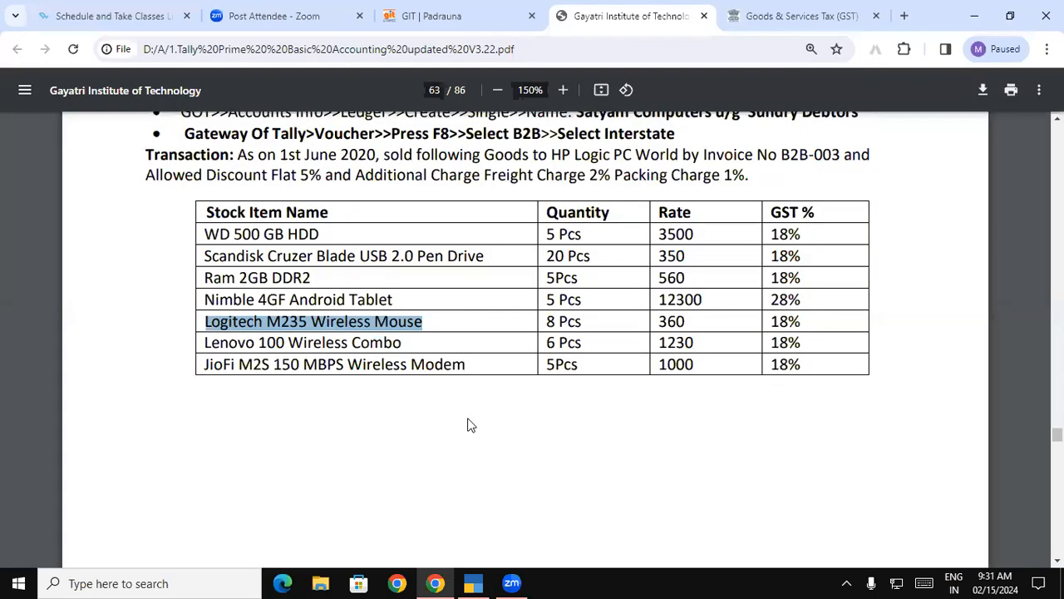
key(alt+Tab)
text(8)
key(Return)
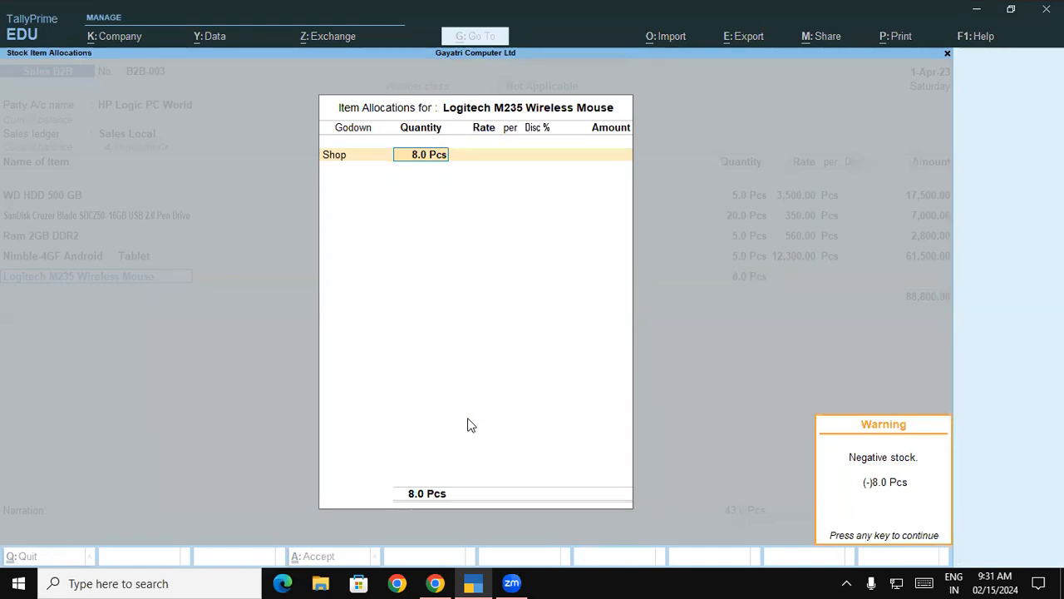
Step: Enter a rate of 360 for the Logitech M235 Wireless Mouse and accept the item line
key(Return)
text(360)
key(Return)
key(Return)
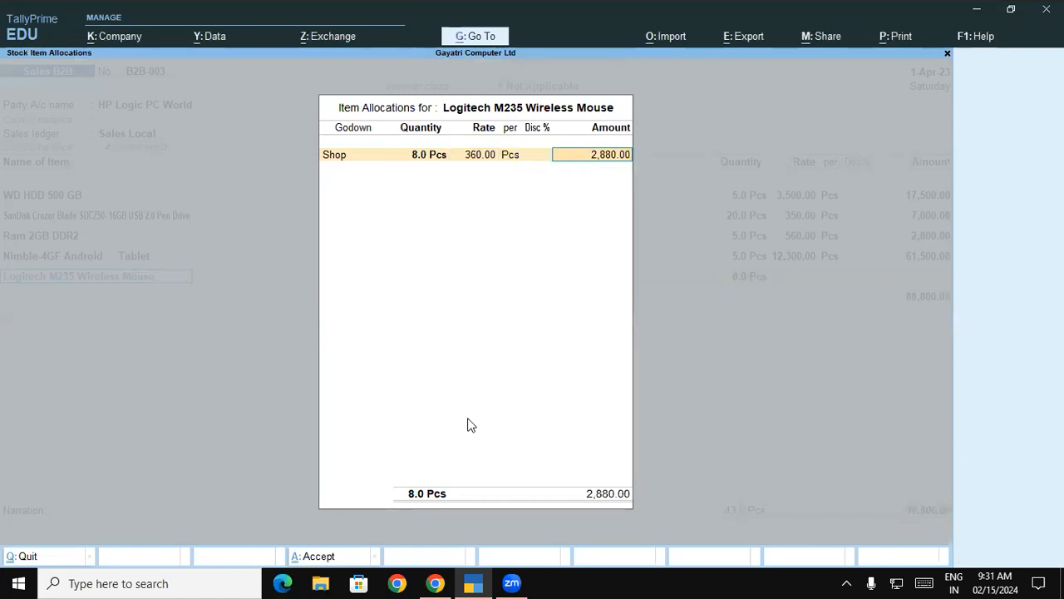
key(Return)
key(Return)
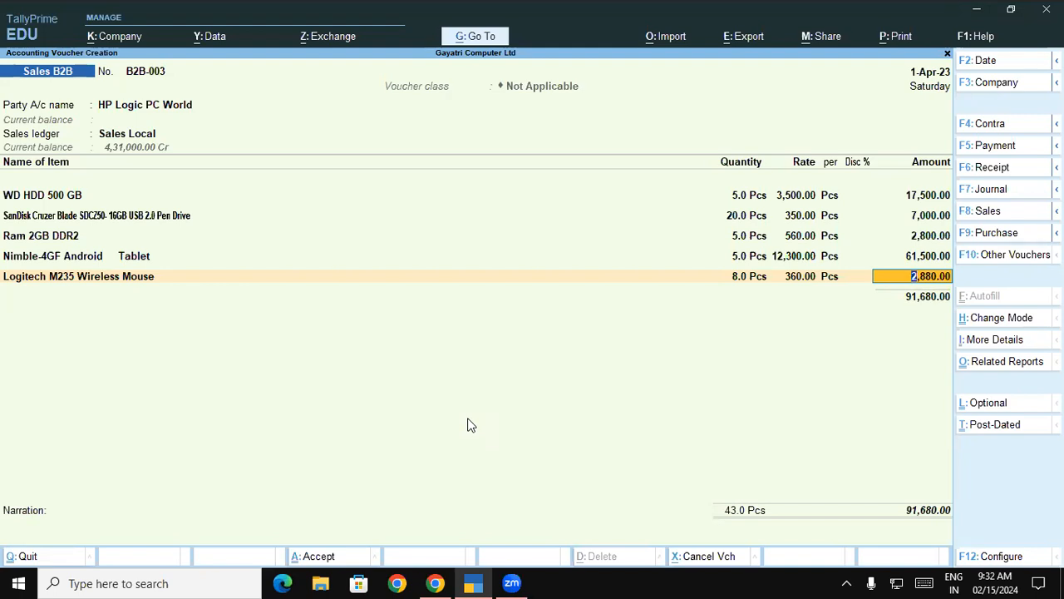
key(Return)
Step: Consult the exercise PDF and add the stock item Lenovo 100 Wireless Combo, allocated from the Shop godown
key(alt+Tab)
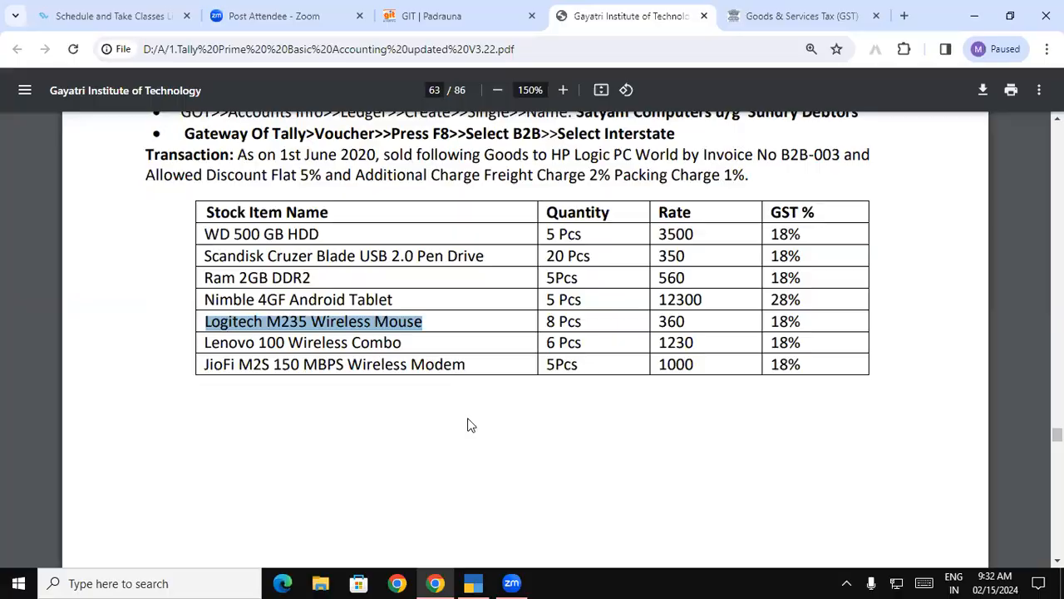
key(alt+Tab)
text(Le)
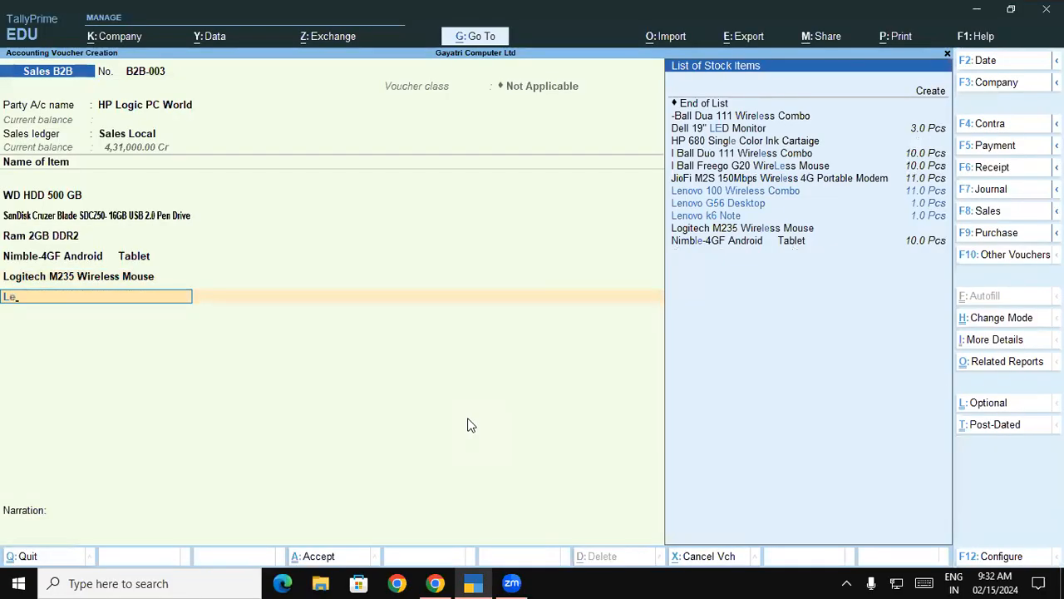
key(Return)
key(Return)
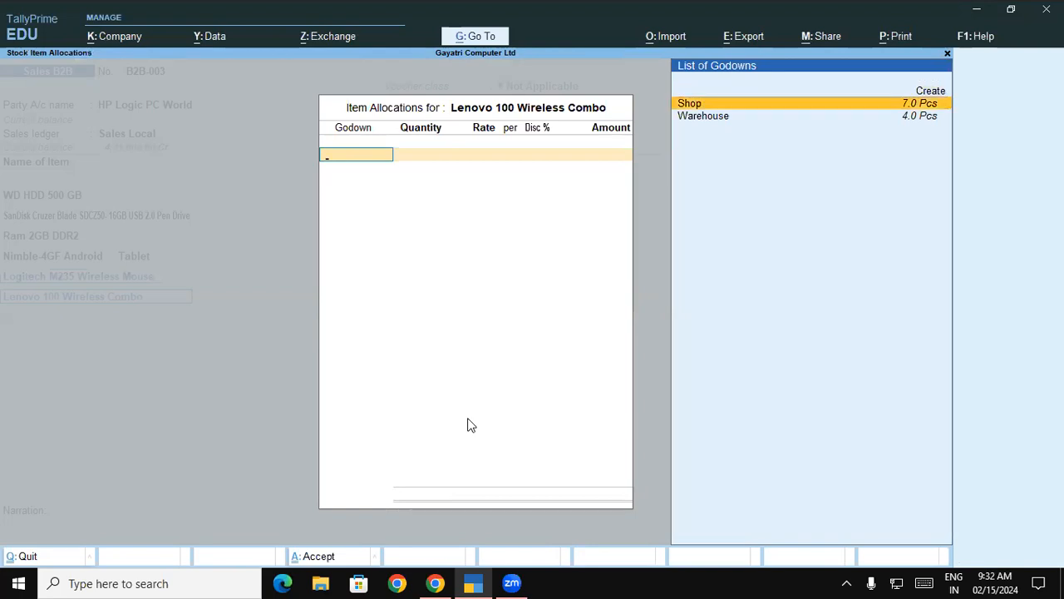
key(Return)
Step: Enter 6 Pcs at a rate of 1230 for the Lenovo 100 Wireless Combo, following the exercise PDF, and accept the line
key(alt+Tab)
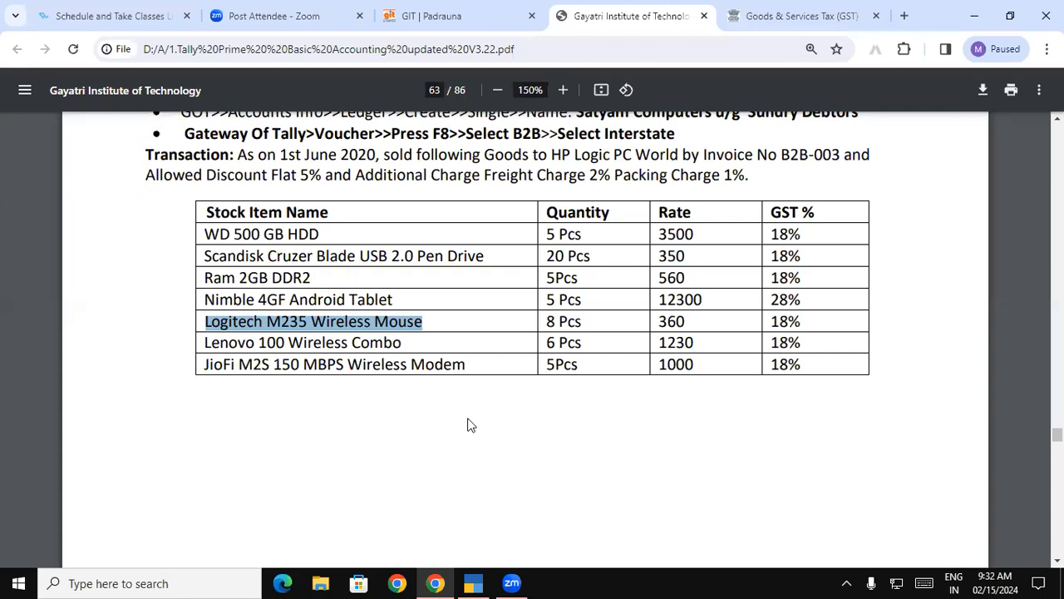
key(alt+Tab)
text(6)
key(Return)
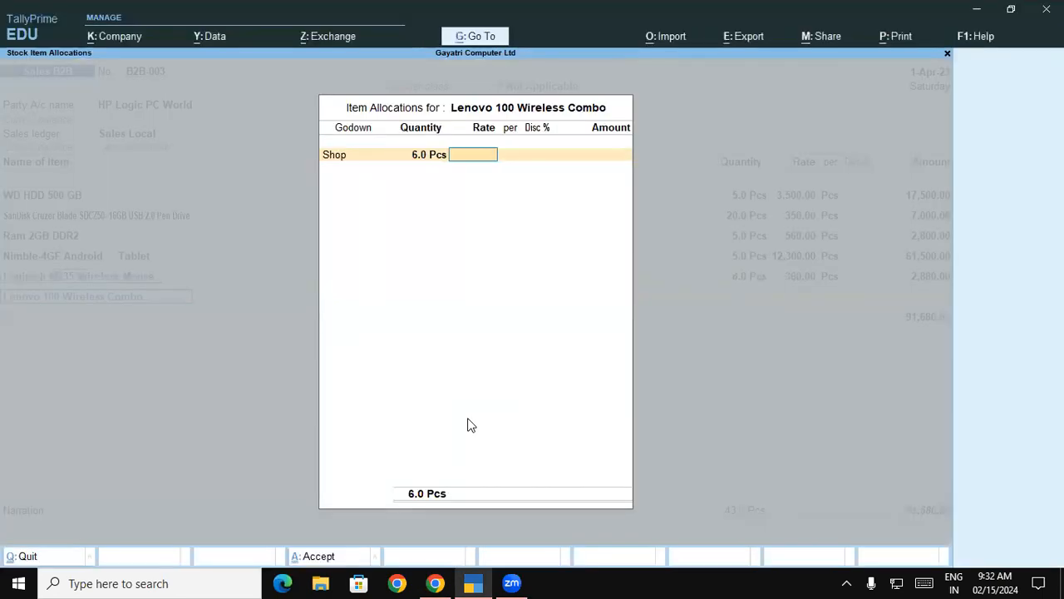
key(alt+Tab)
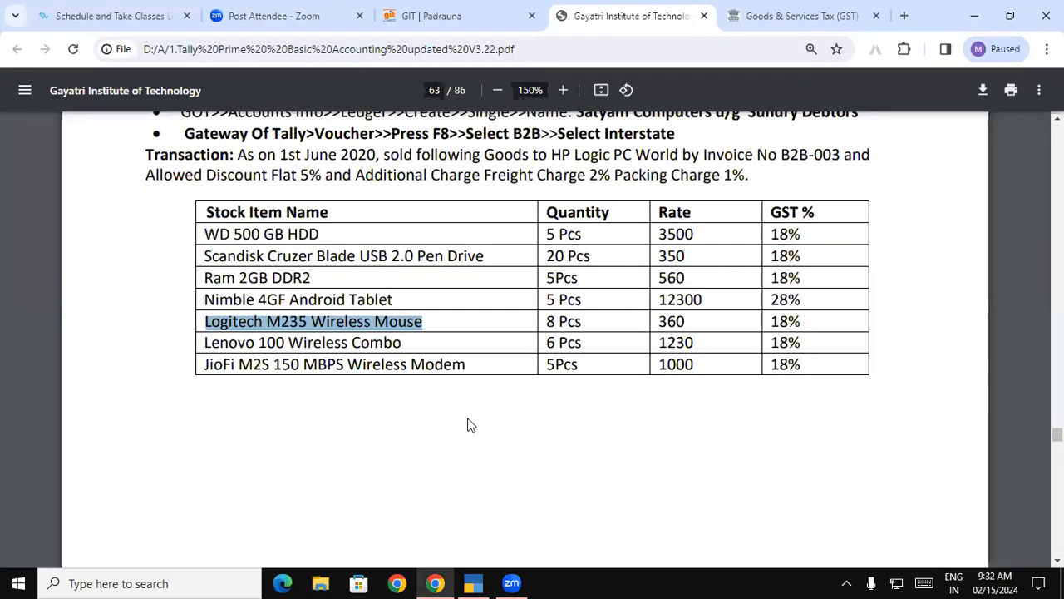
key(alt+Tab)
text(1230)
key(Return)
key(Return)
key(Return)
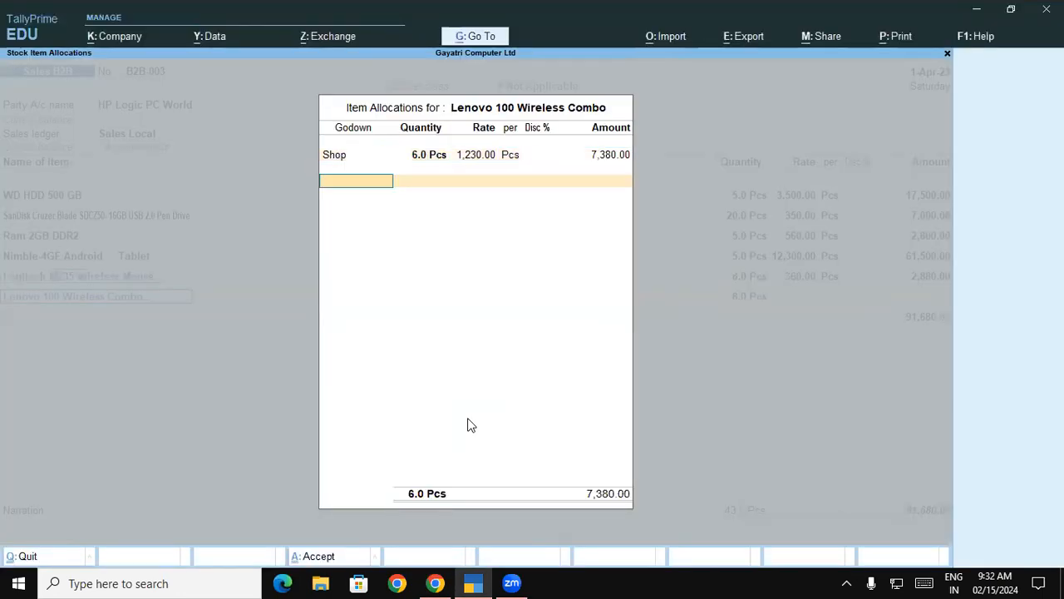
key(Return)
key(Return)
Step: Check the exercise PDF and add the stock item JioFi M2S 150Mbps Wireless 4G Portable Modem, allocated from the Shop godown
key(alt+Tab)
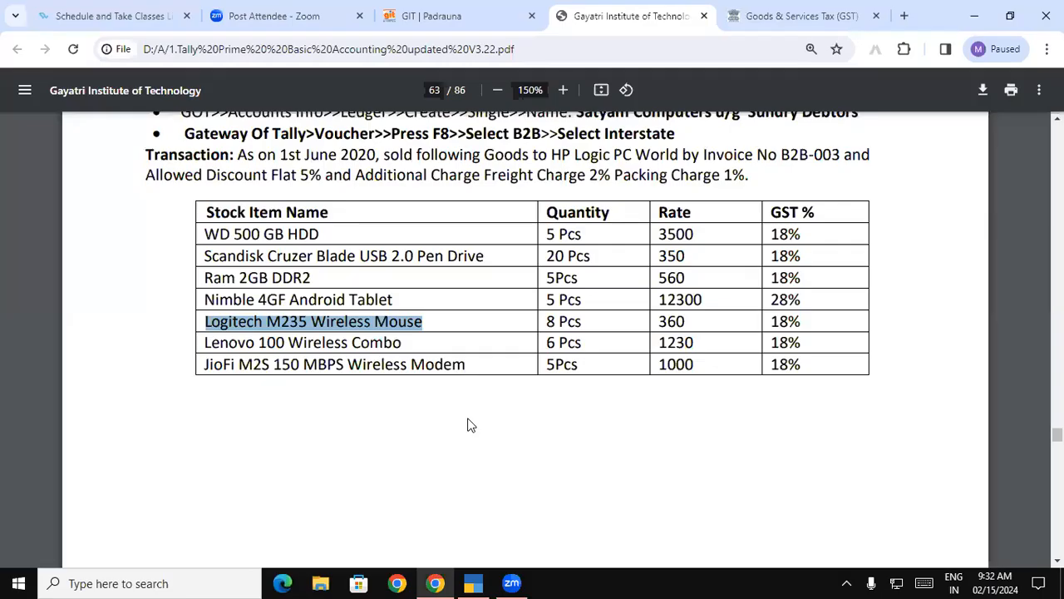
key(alt+Tab)
text(jio)
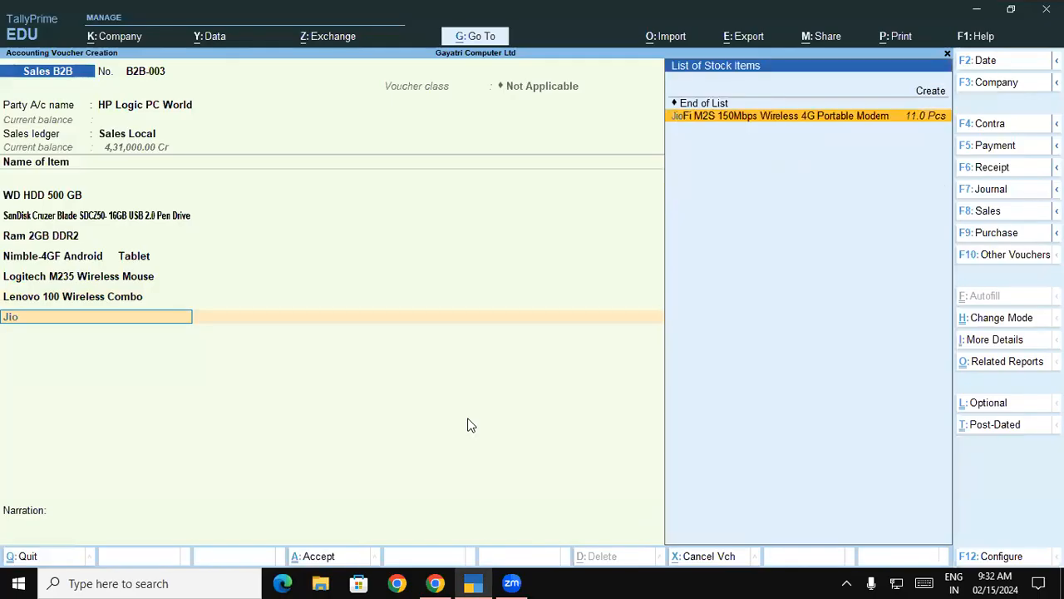
key(Return)
key(Return)
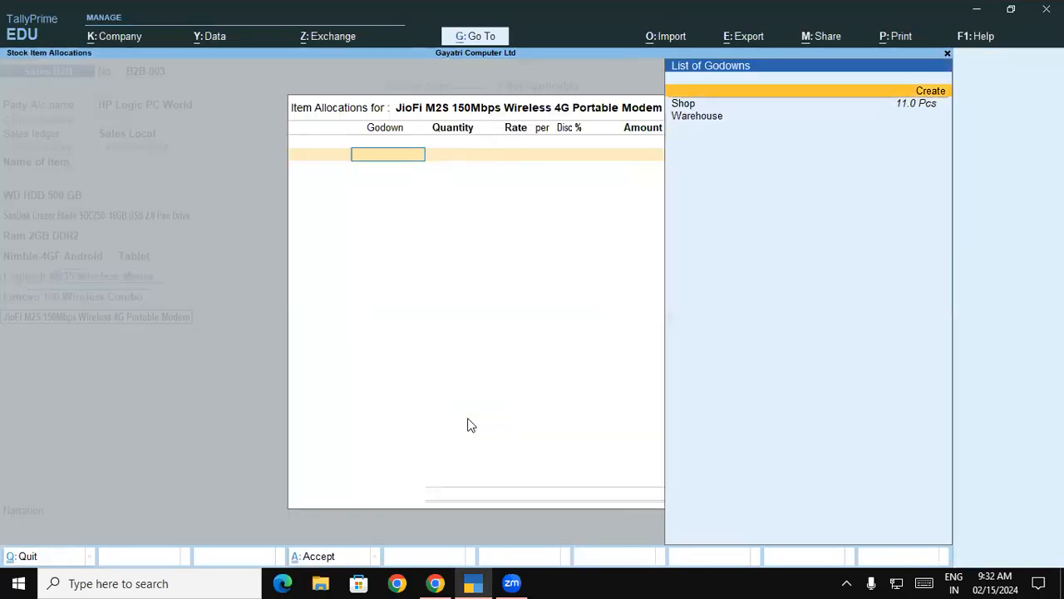
key(Down)
key(Return)
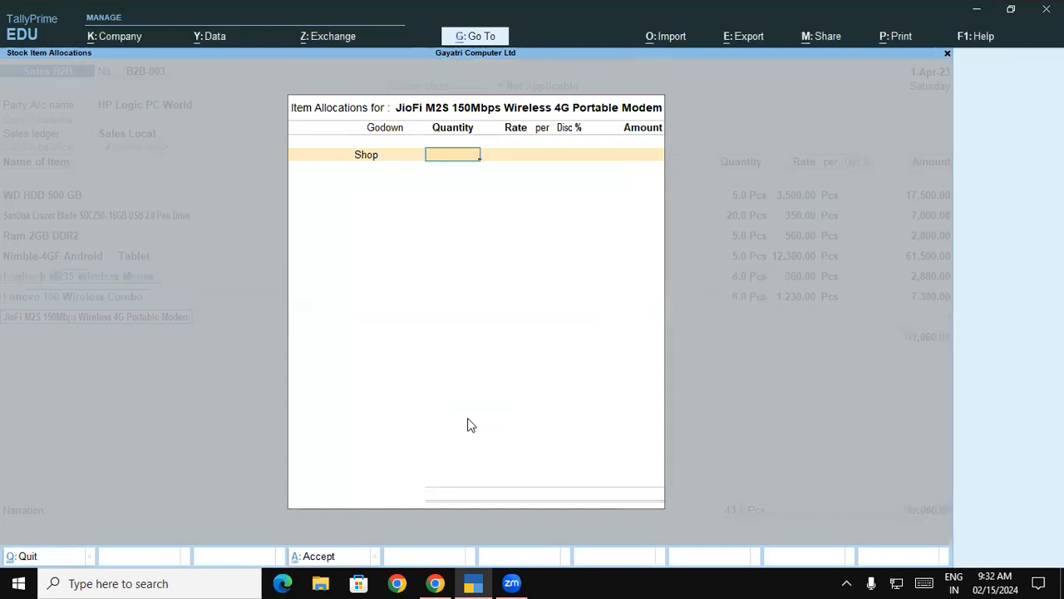
Step: Enter 5 Pcs at a rate of 1000 for the JioFi modem, following the exercise PDF, and accept the item line
key(alt+Tab)
key(alt+Tab)
text(5)
key(Return)
text(1,00)
text(000)
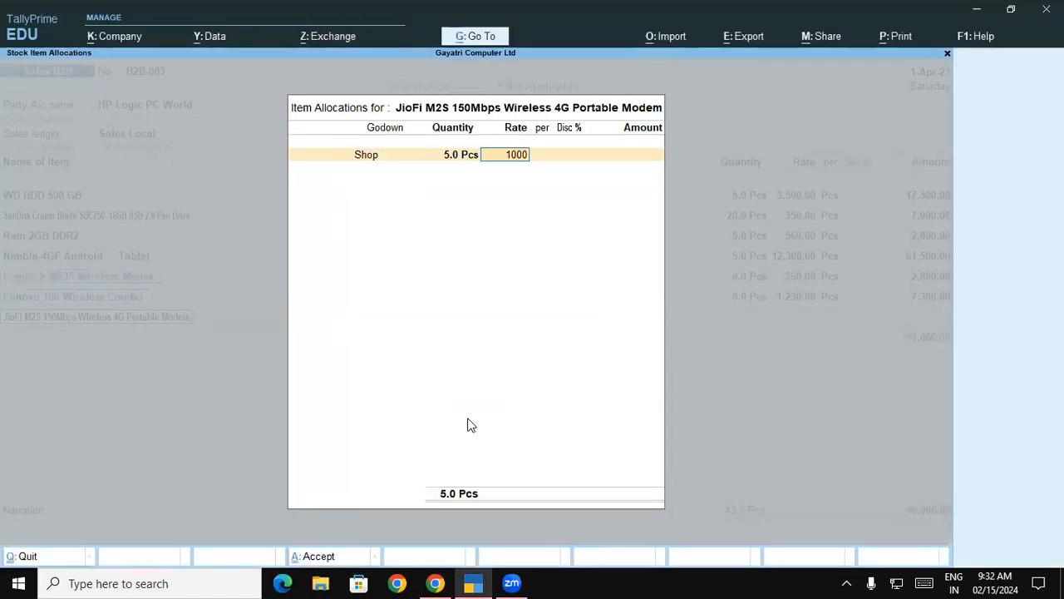
key(Return)
key(Return)
key(Return)
key(Return)
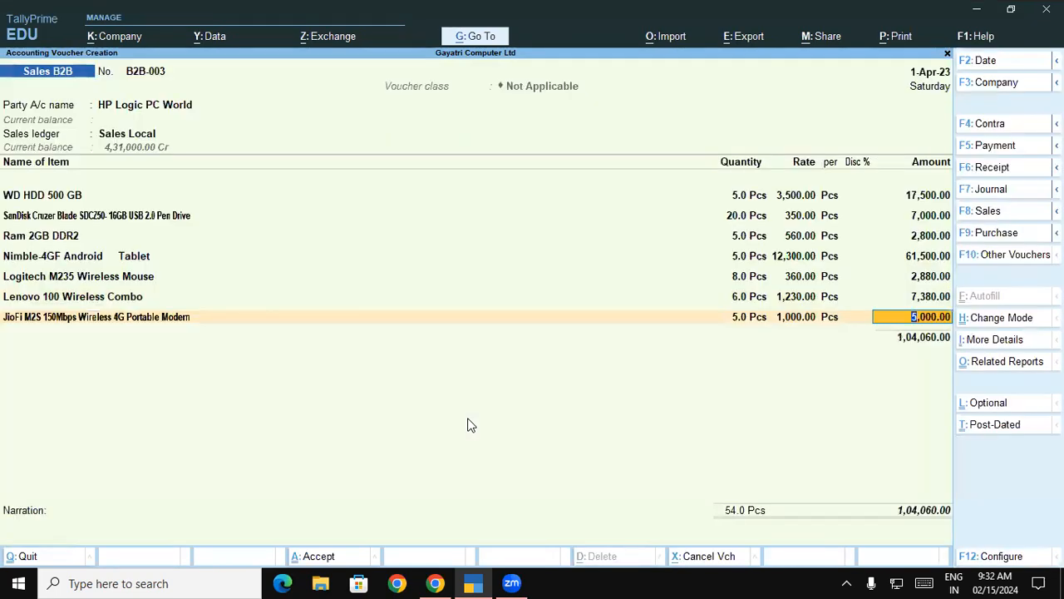
key(Return)
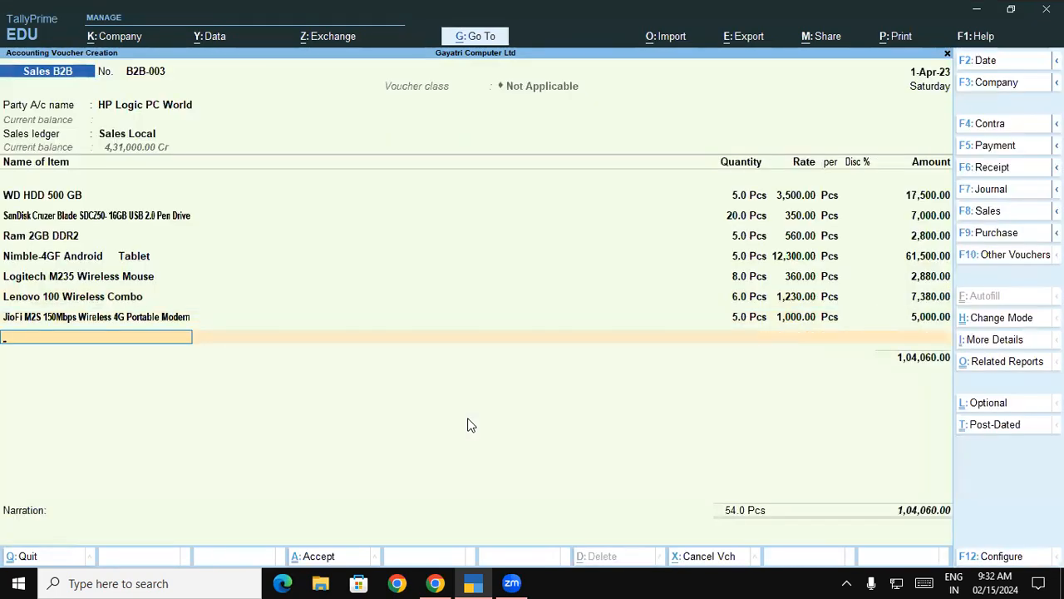
Step: Finish the stock item list and add the Discount Allowed ledger at -5%
key(Return)
text(Di)
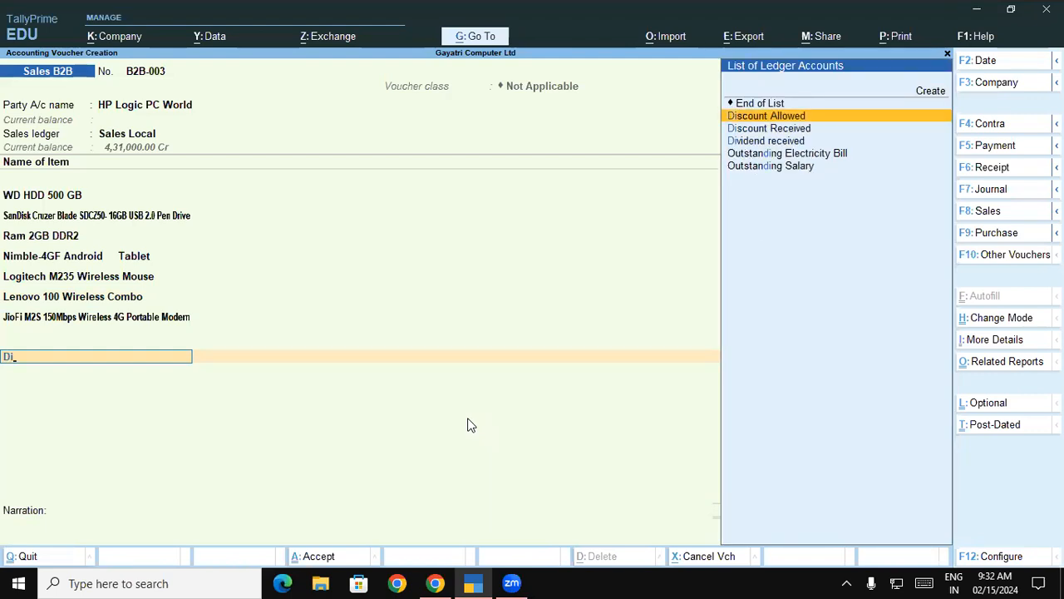
key(Return)
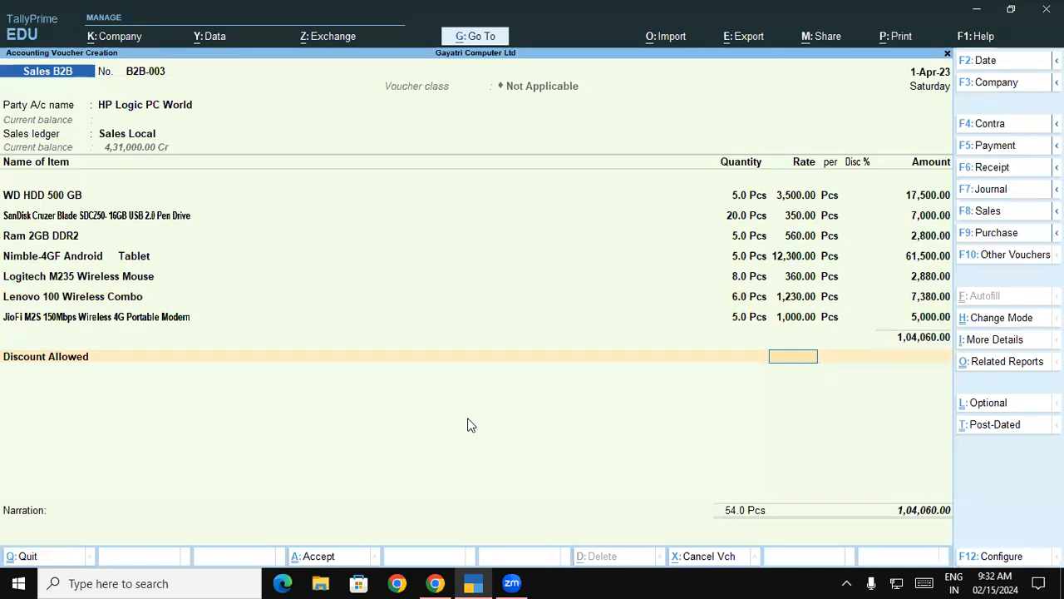
text(-5%)
key(Return)
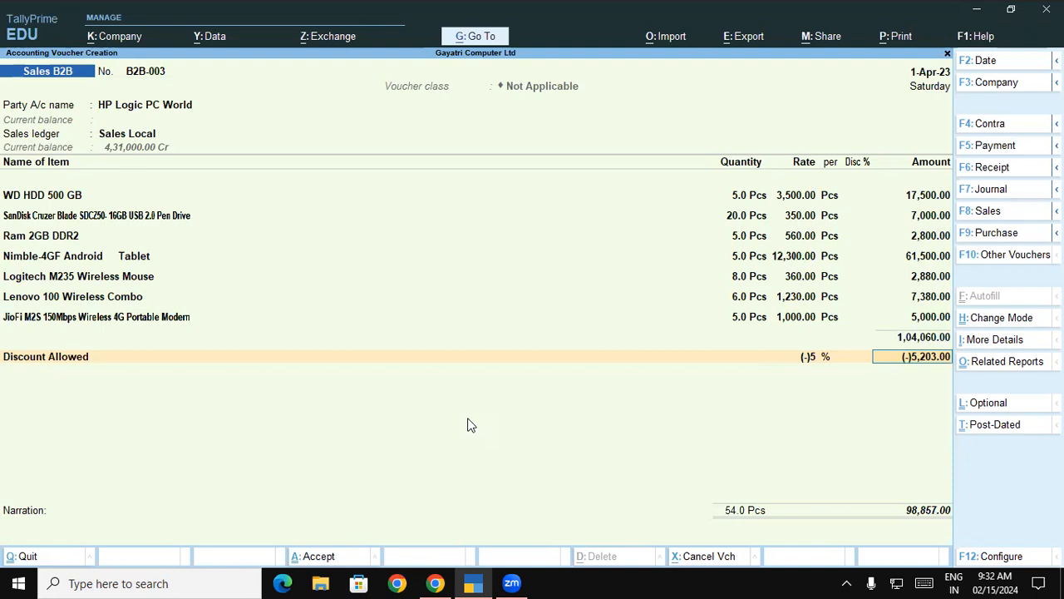
key(Return)
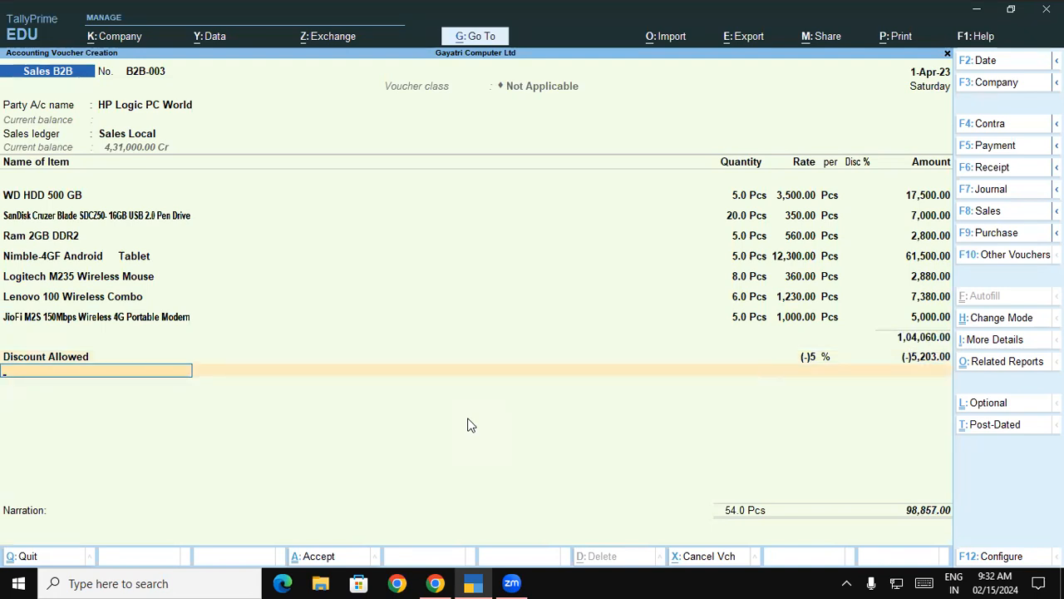
Step: Look for a freight ledger, copy the name Freight Charge from the exercise PDF, and open the creation of a new ledger in TallyPrime
text(F)
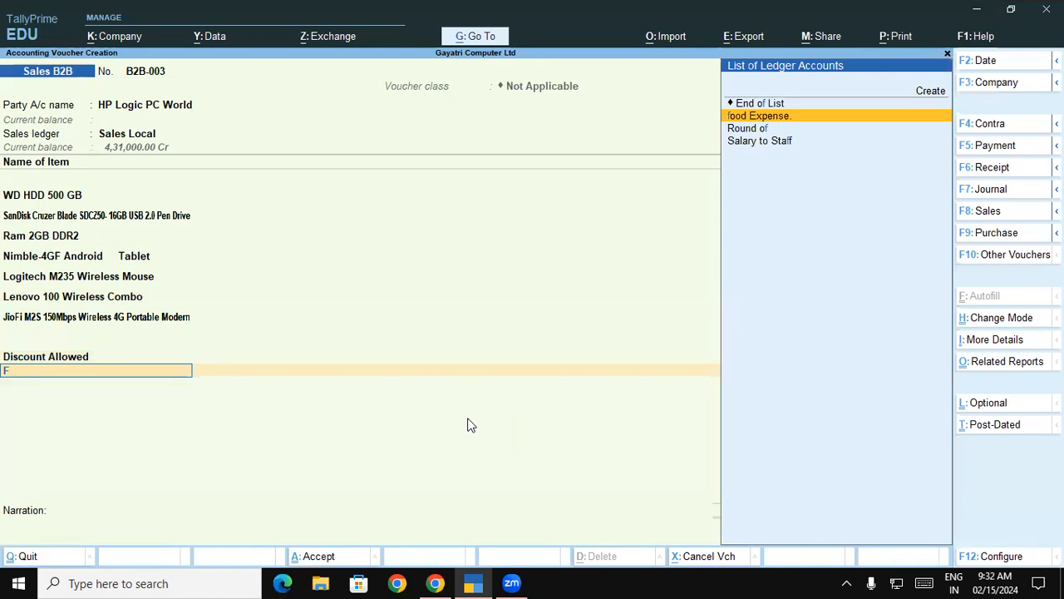
click(434, 583)
click(545, 183)
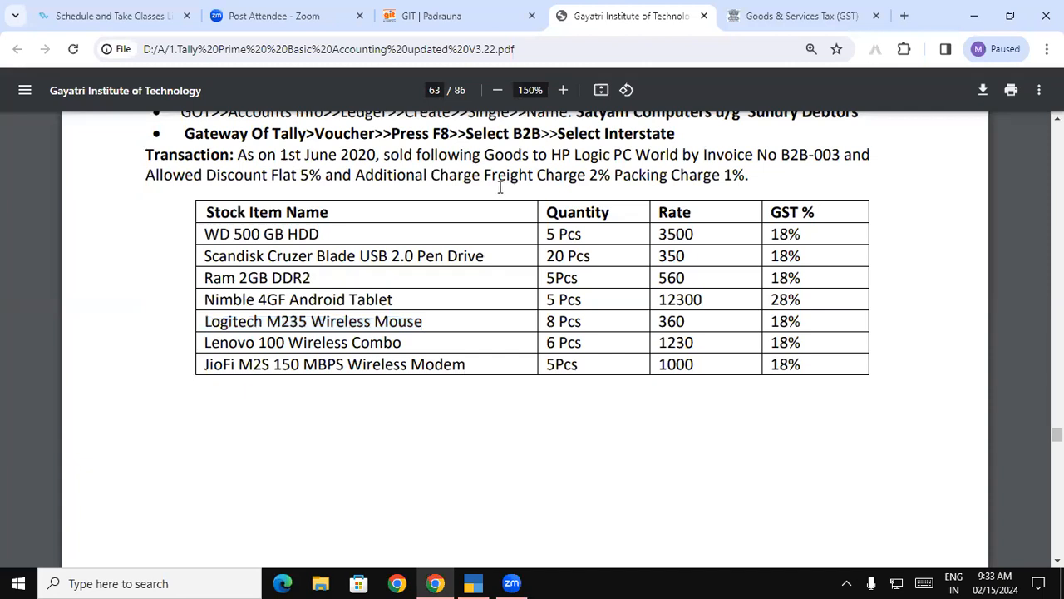
drag(486, 177, 586, 178)
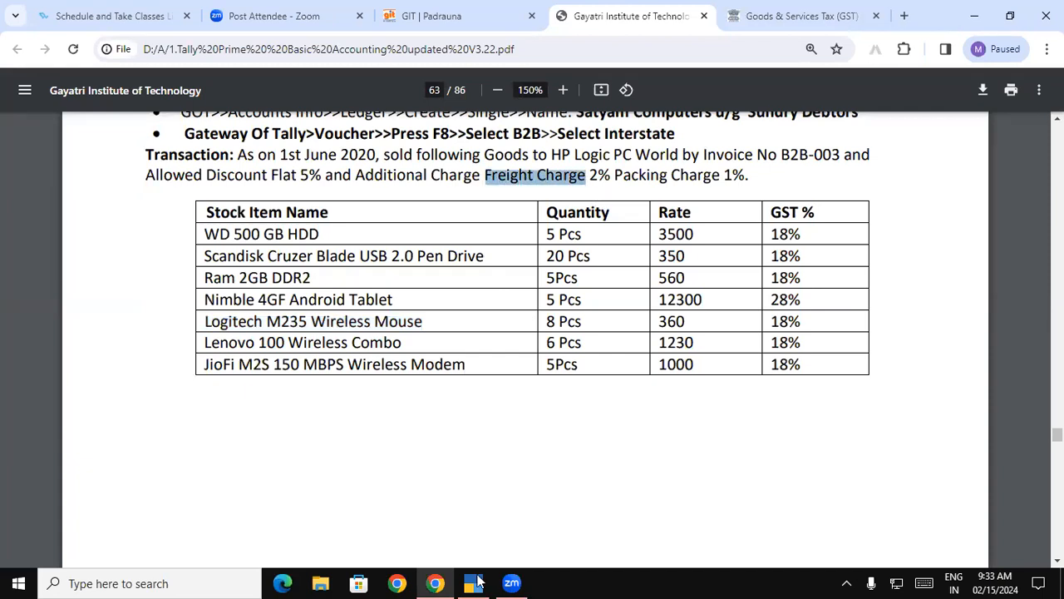
key(alt+Tab)
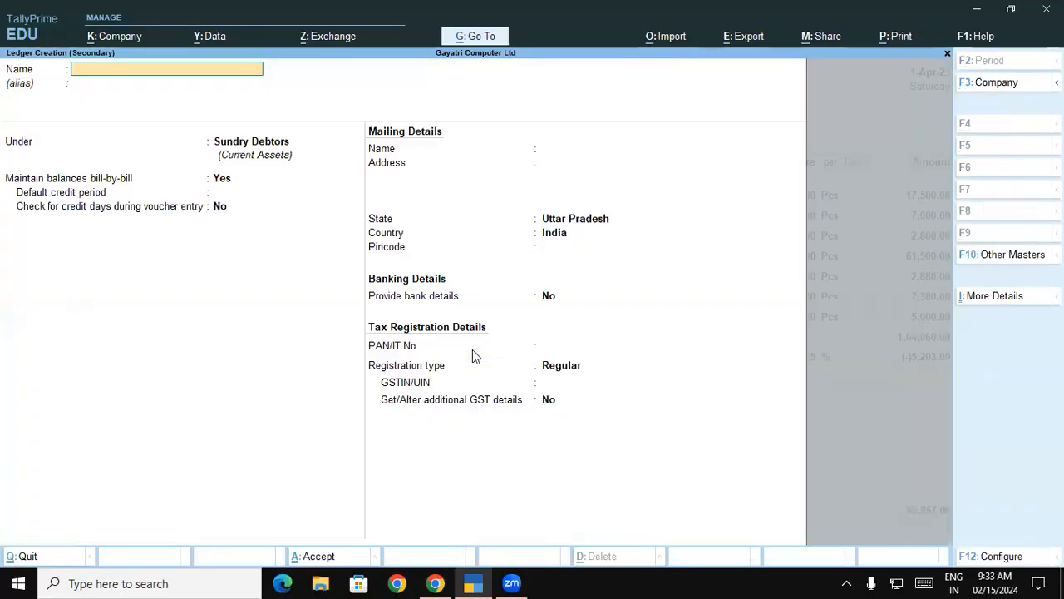
Step: Name the new ledger Freight Charge, place it under Indirect Expenses, and keep its type of ledger as Not Applicable
key(ctrl+alt+v)
key(Return)
text(In)
key(Down)
key(Down)
key(Down)
key(Return)
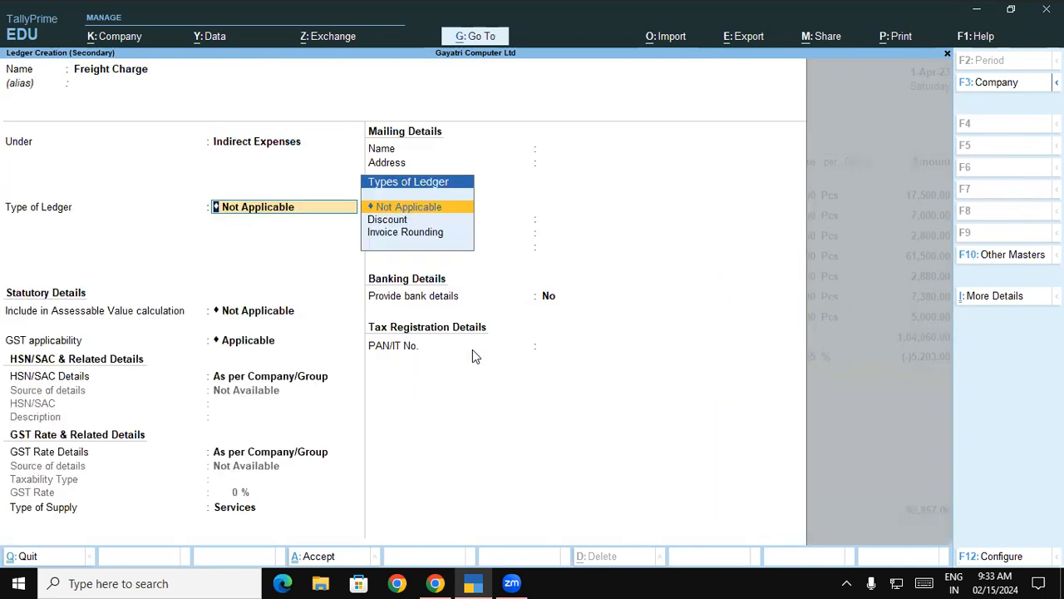
key(Return)
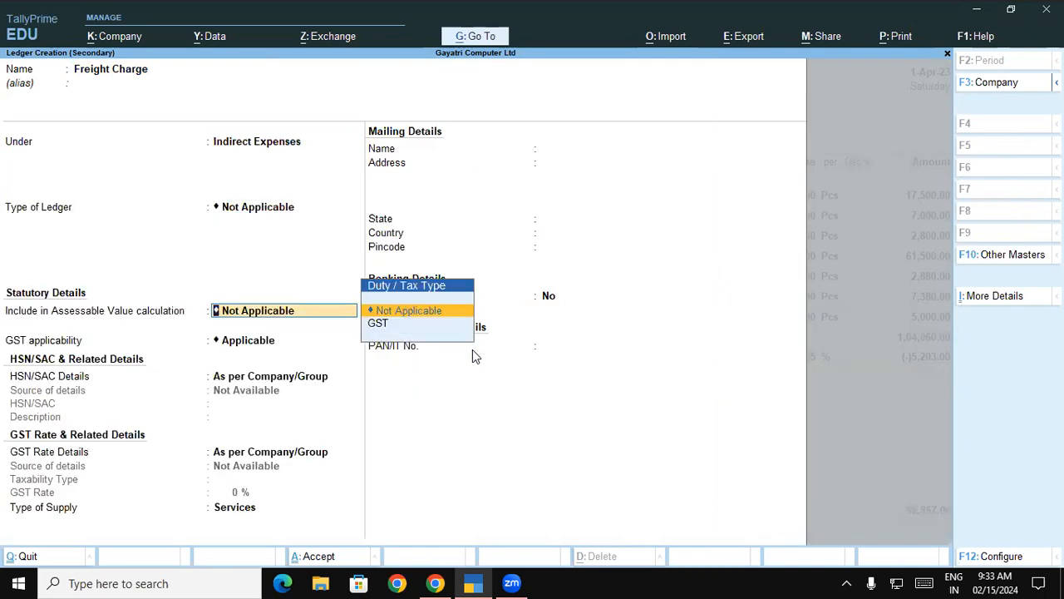
Step: Include the Freight Charge ledger in the GST assessable value, appropriated to Goods and Services based on value, and save it
key(Down)
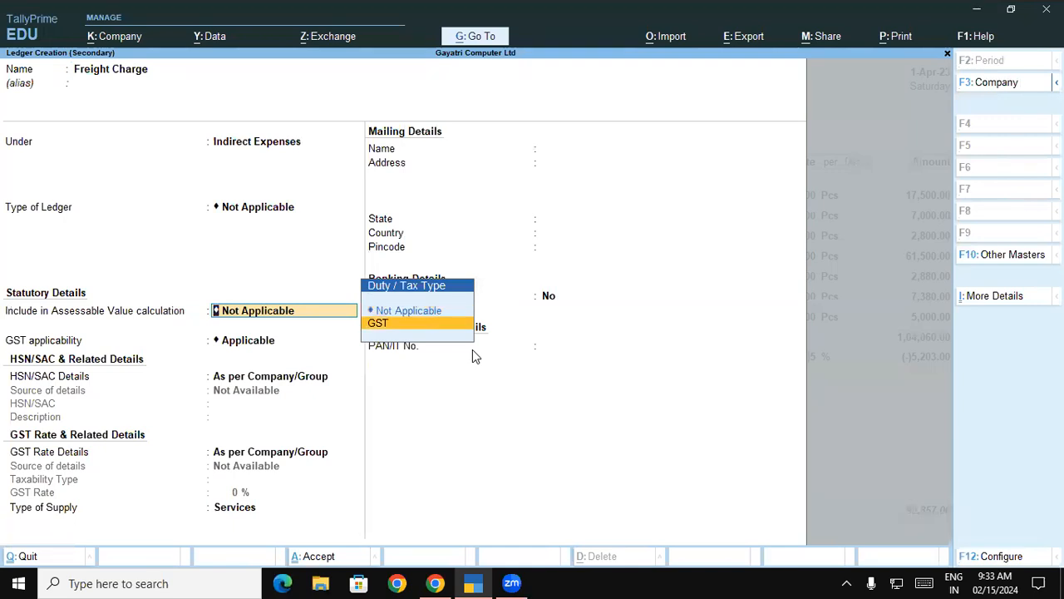
key(Return)
key(Down)
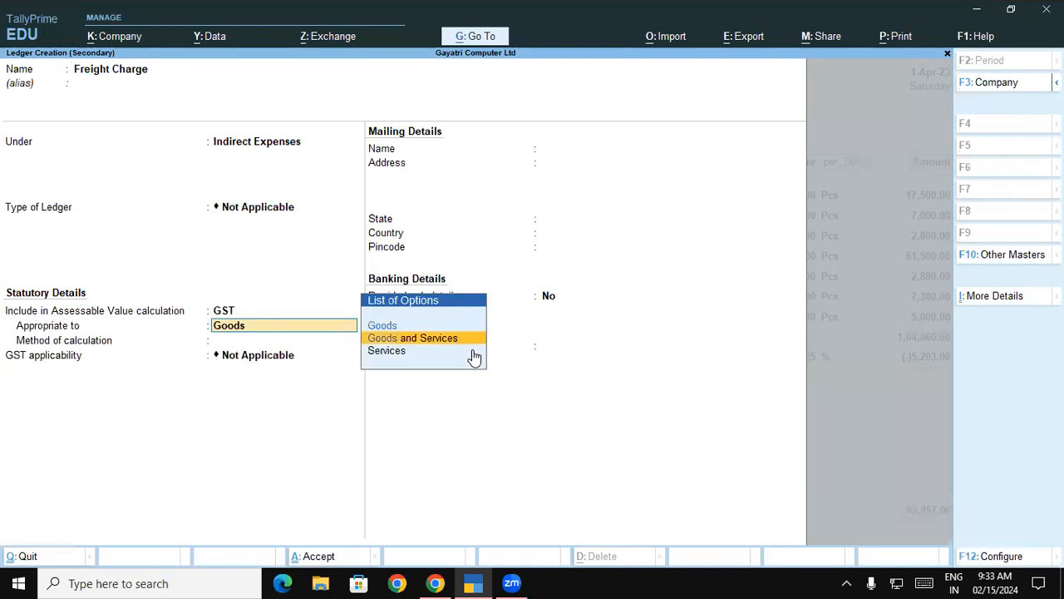
key(Return)
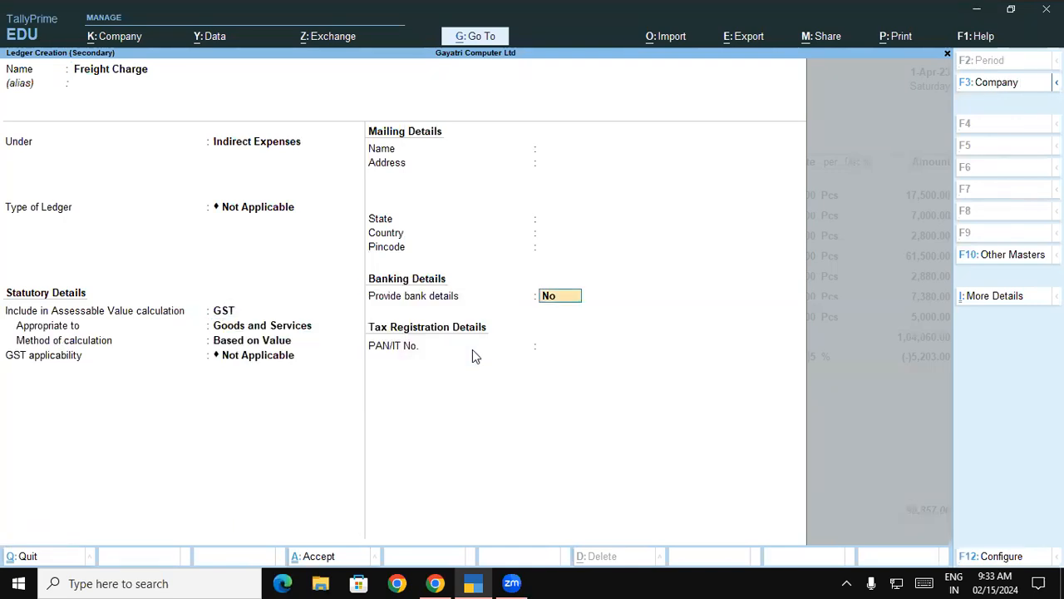
key(ctrl)
key(ctrl+a)
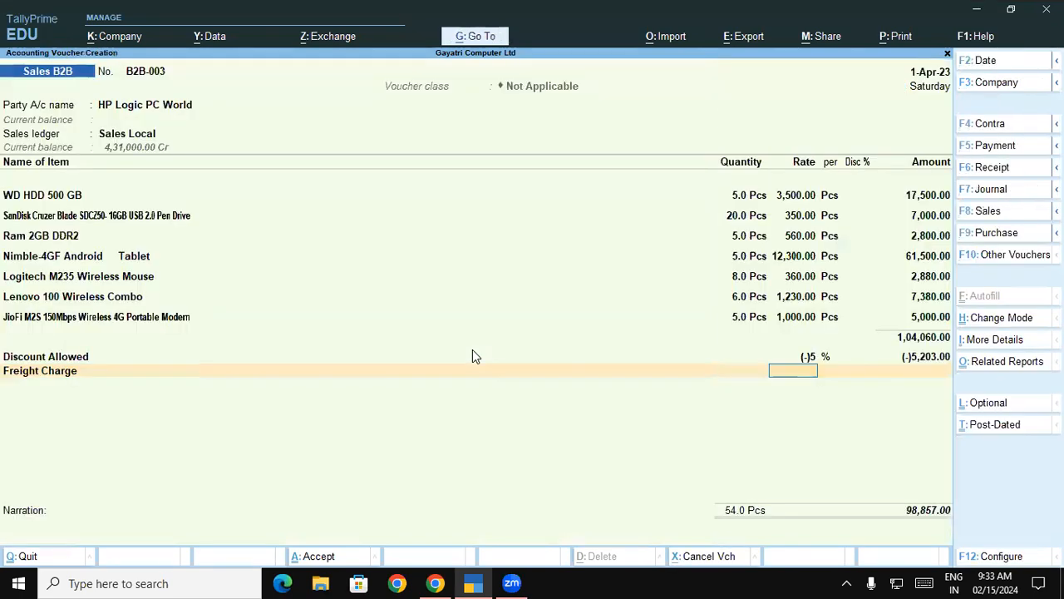
Step: Set the Freight Charge rate to 2% and add the Packing charge ledger at 1%
text(2)
key(Return)
key(Return)
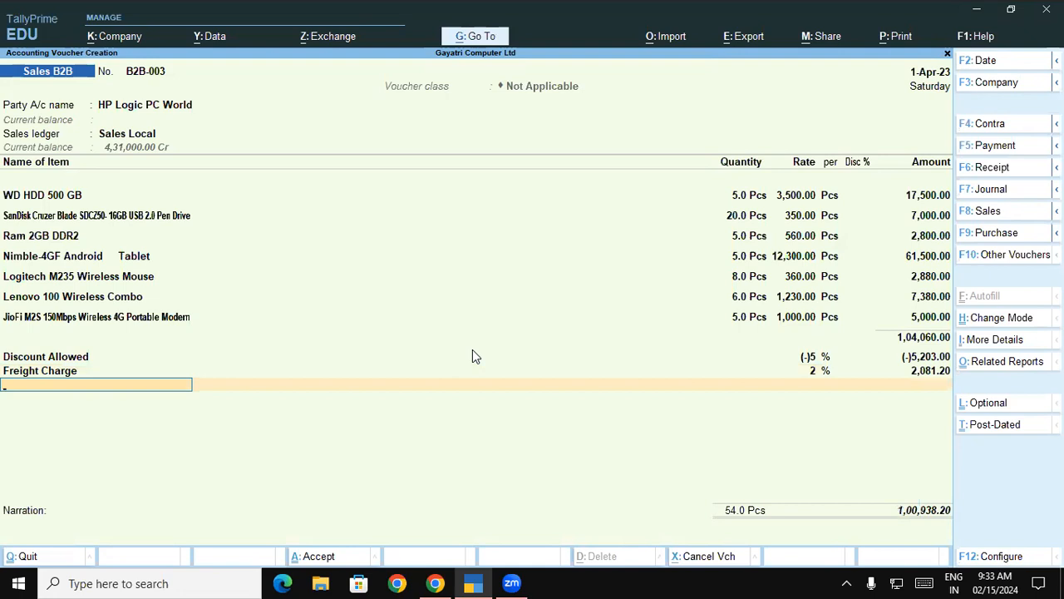
text(pa)
key(Return)
text(1)
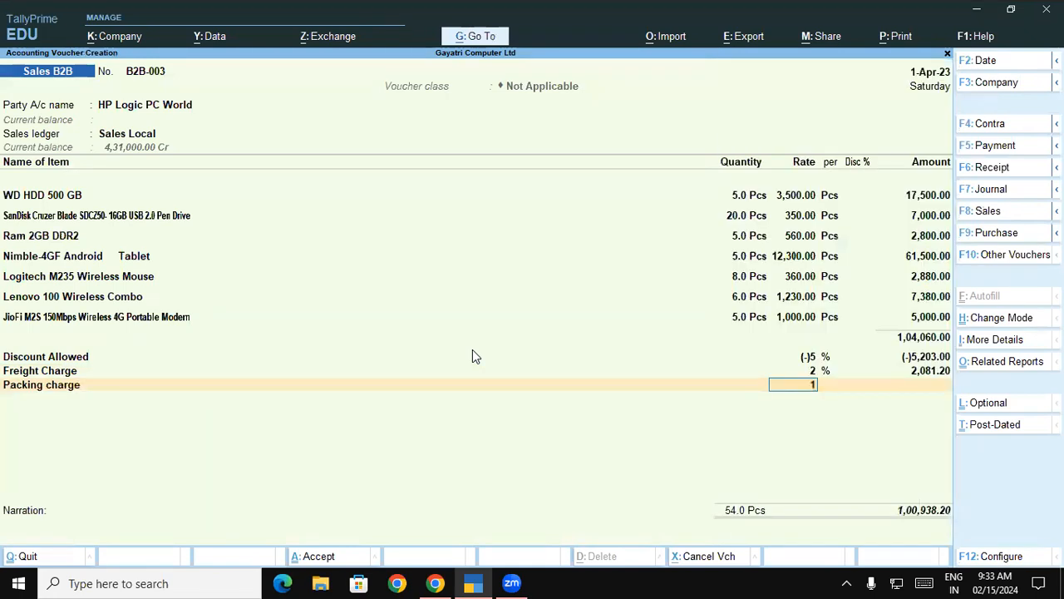
key(Return)
key(Return)
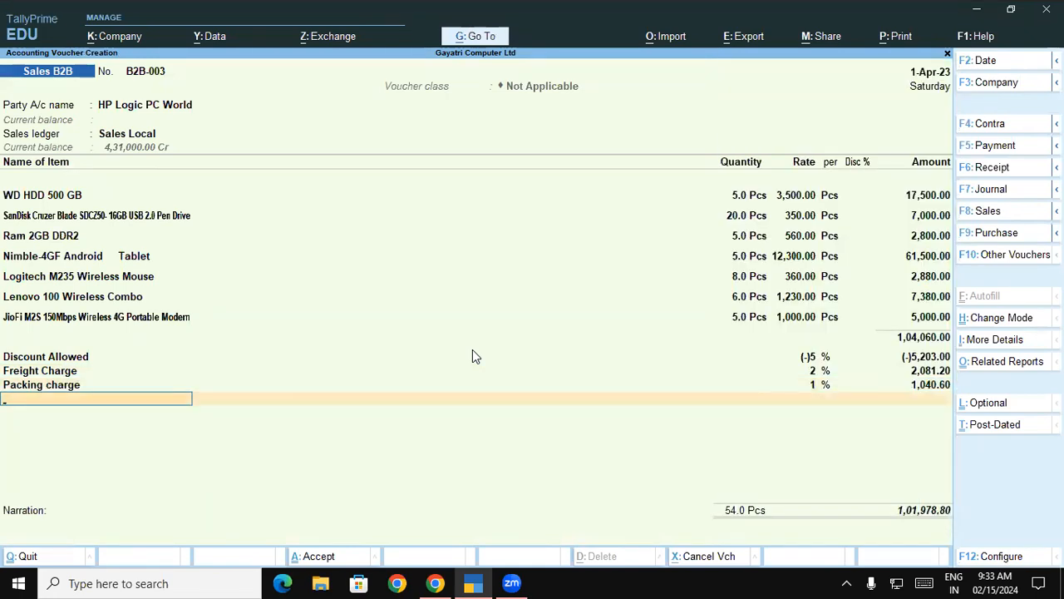
Step: Add the Central Tax and State Tax ledgers to the invoice with their calculated amounts
text(ce)
key(Return)
key(Return)
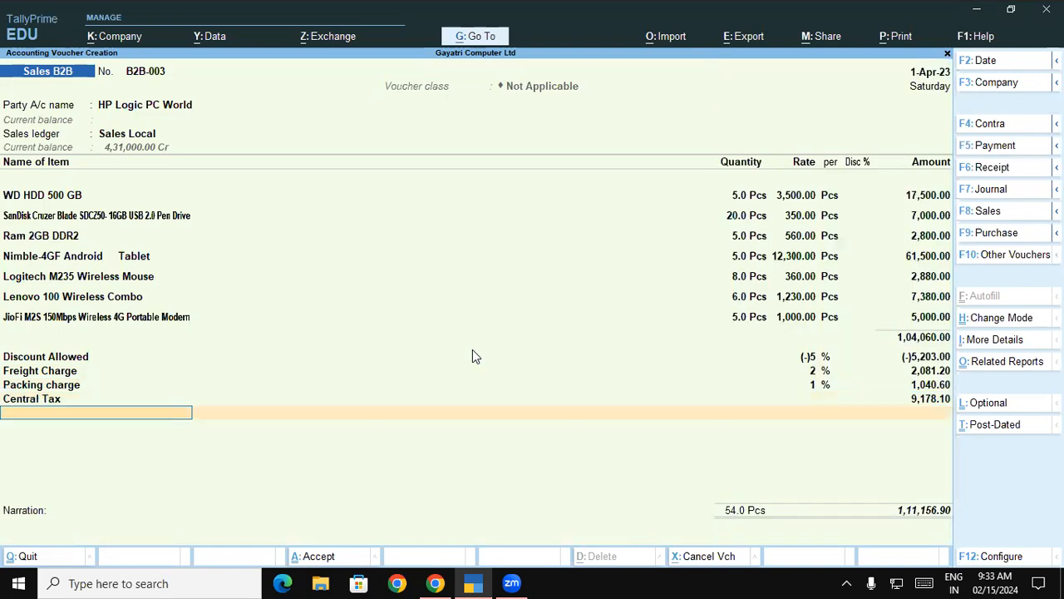
text(sta)
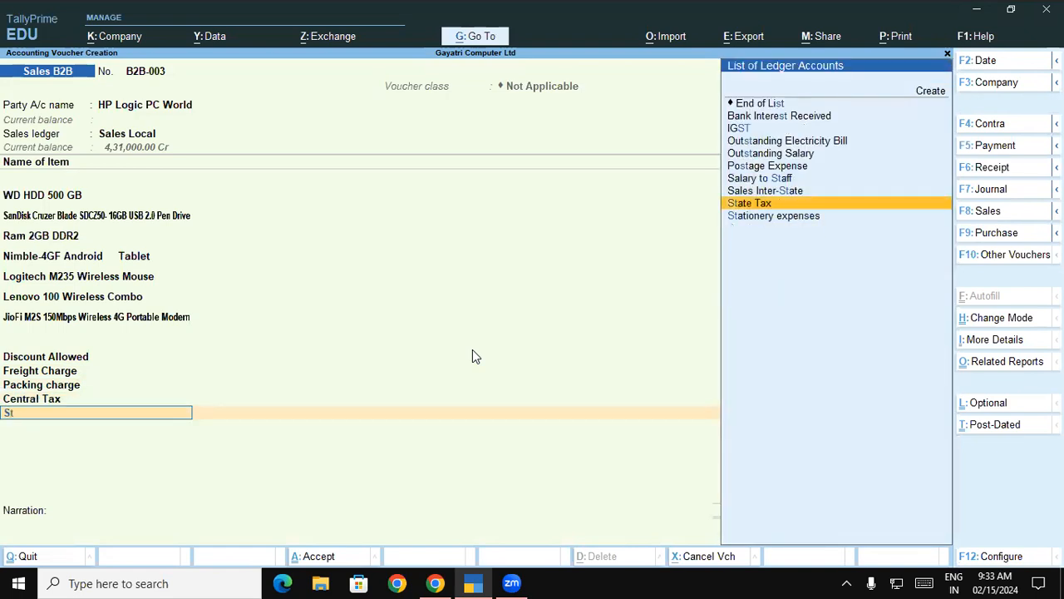
key(Return)
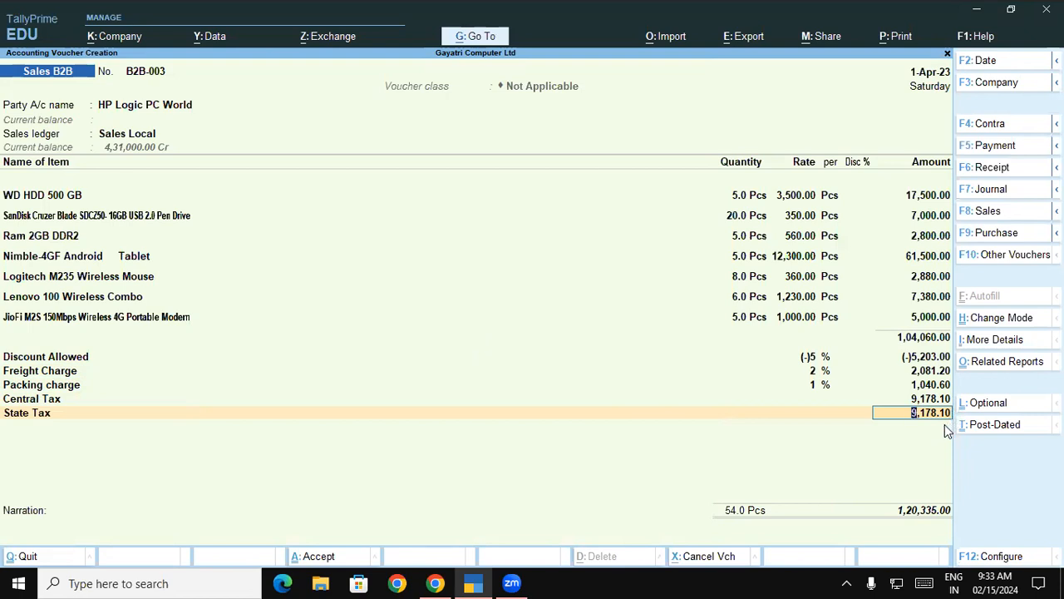
Step: Compare the invoice's taxable value and tax amounts with the solution screenshot and hint line in the exercise PDF
click(437, 582)
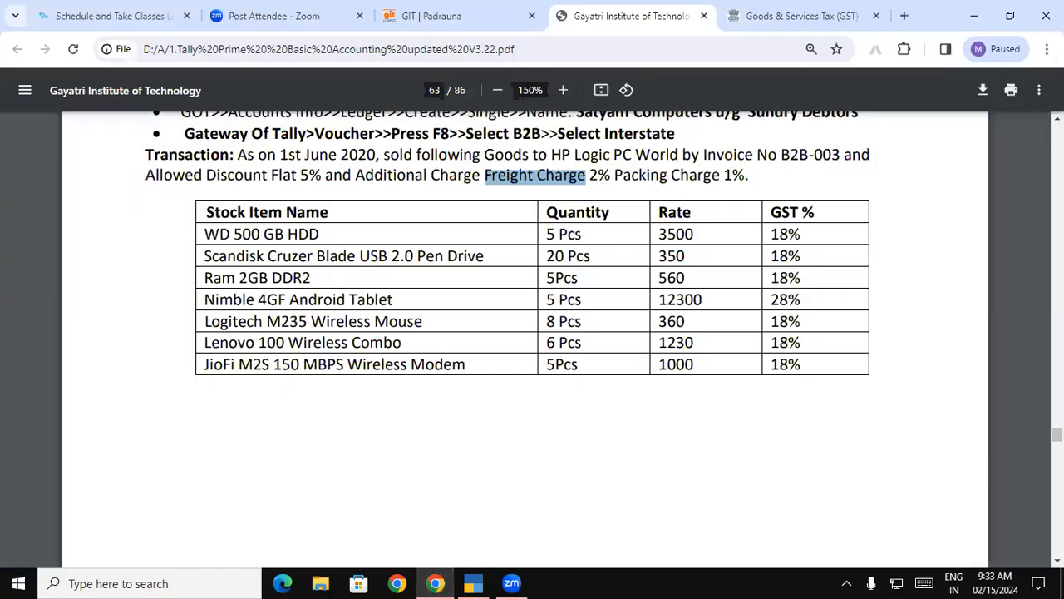
scroll(532, 332, down, 5)
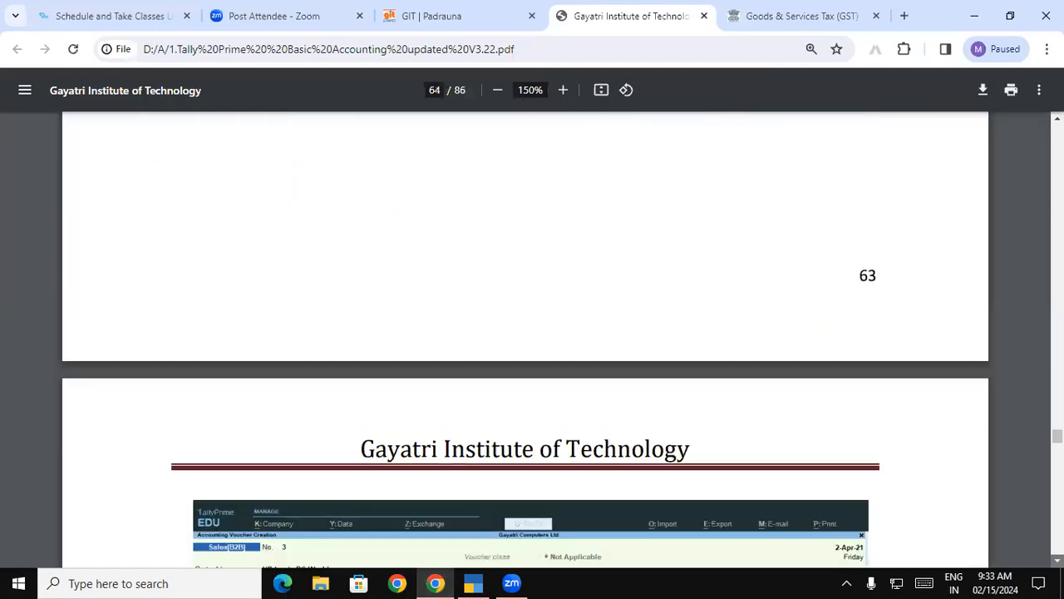
scroll(816, 349, down, 6)
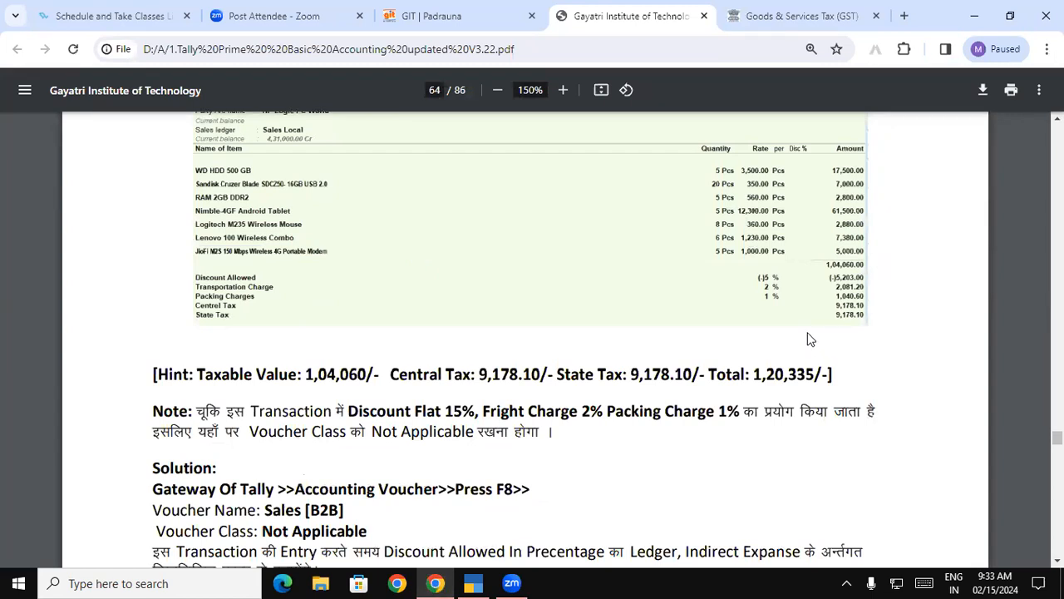
drag(197, 376, 367, 374)
click(474, 583)
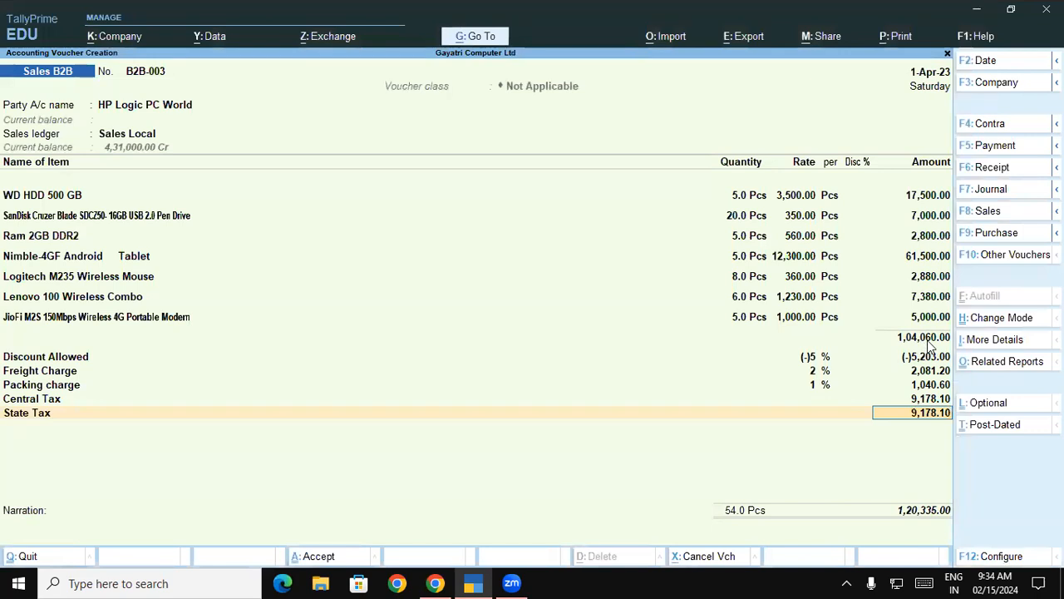
click(435, 583)
drag(319, 374, 350, 374)
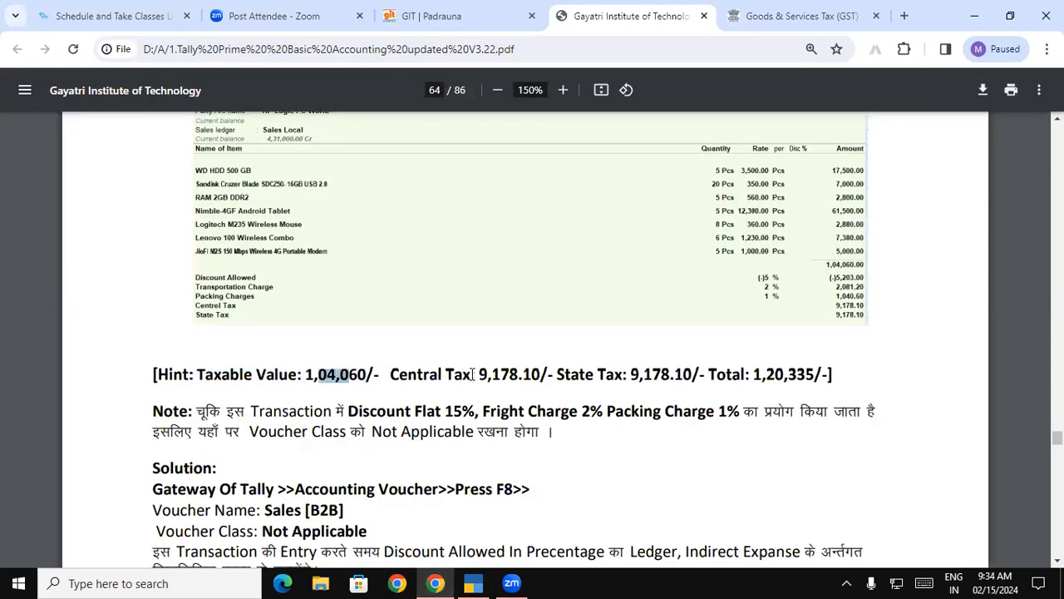
drag(480, 374, 548, 374)
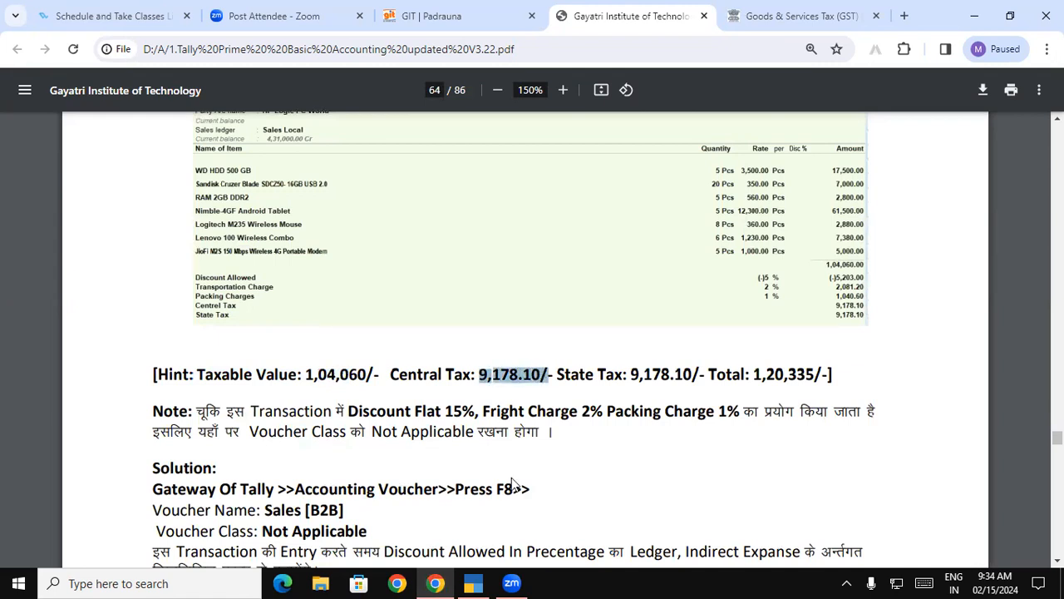
key(alt+Tab)
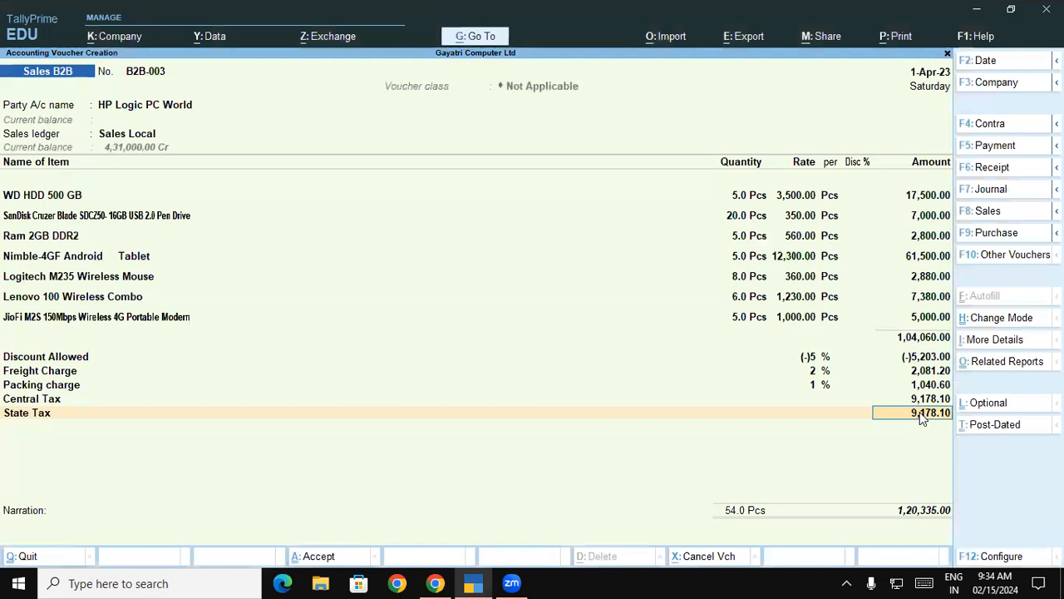
Step: Read the exercise PDF's note and solution on voucher name, voucher class and the discount ledger, then return to the TallyPrime voucher
click(441, 582)
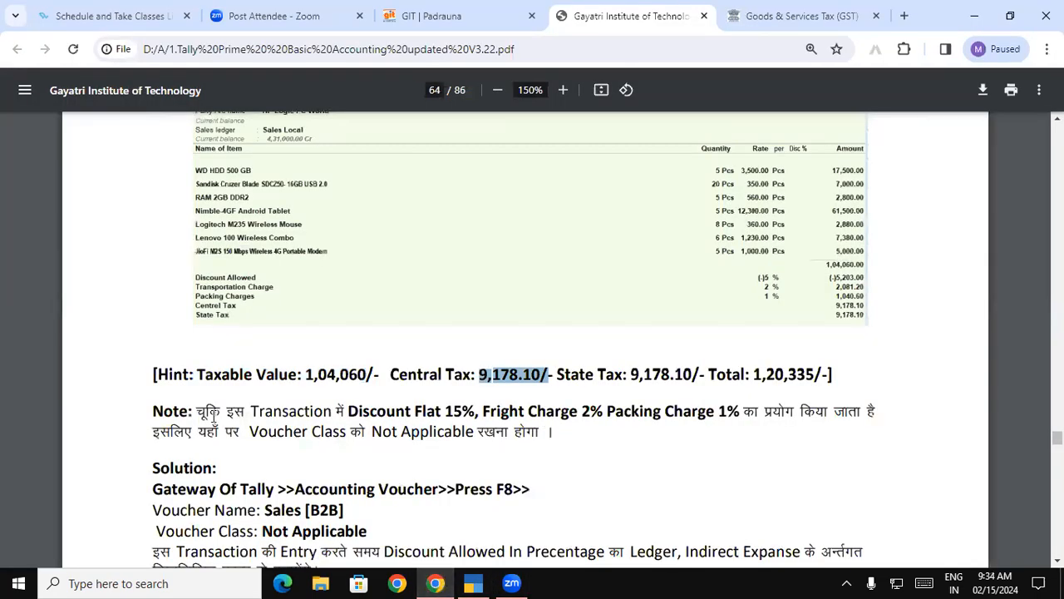
double_click(166, 411)
drag(261, 416, 875, 412)
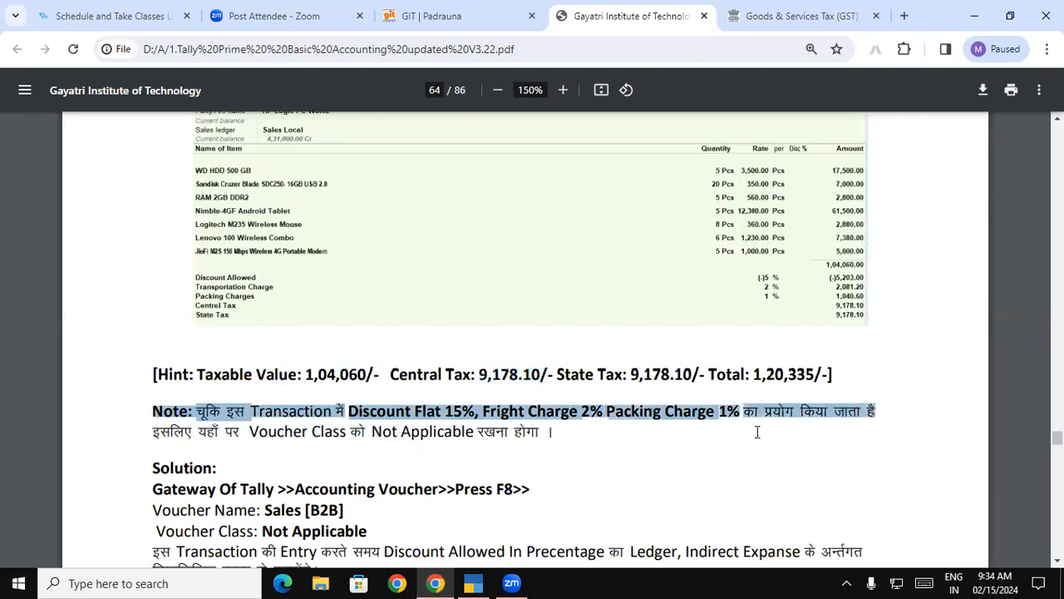
drag(236, 426, 561, 432)
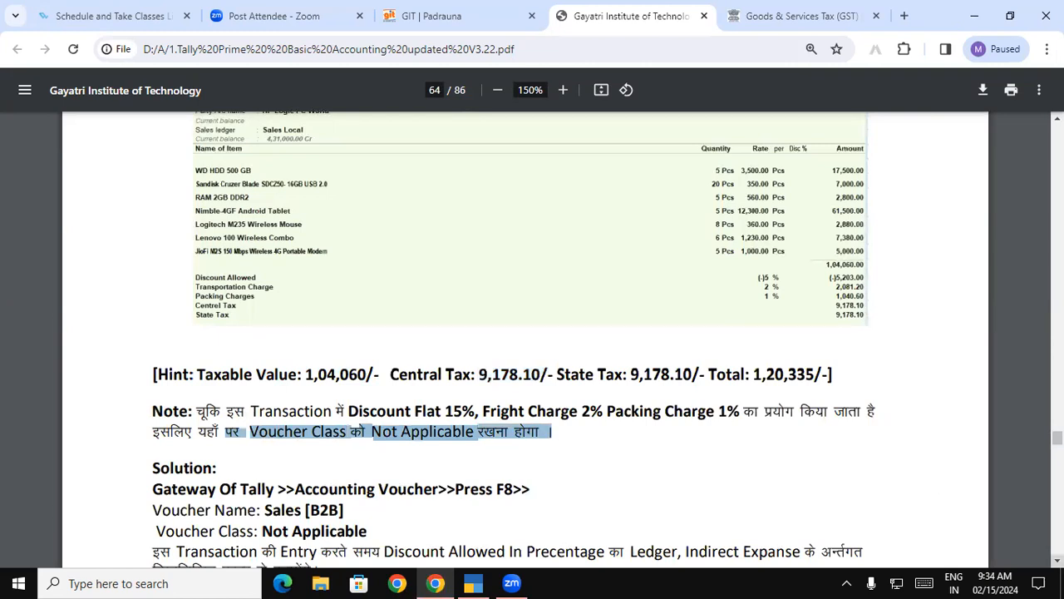
scroll(583, 453, down, 3)
drag(153, 240, 515, 240)
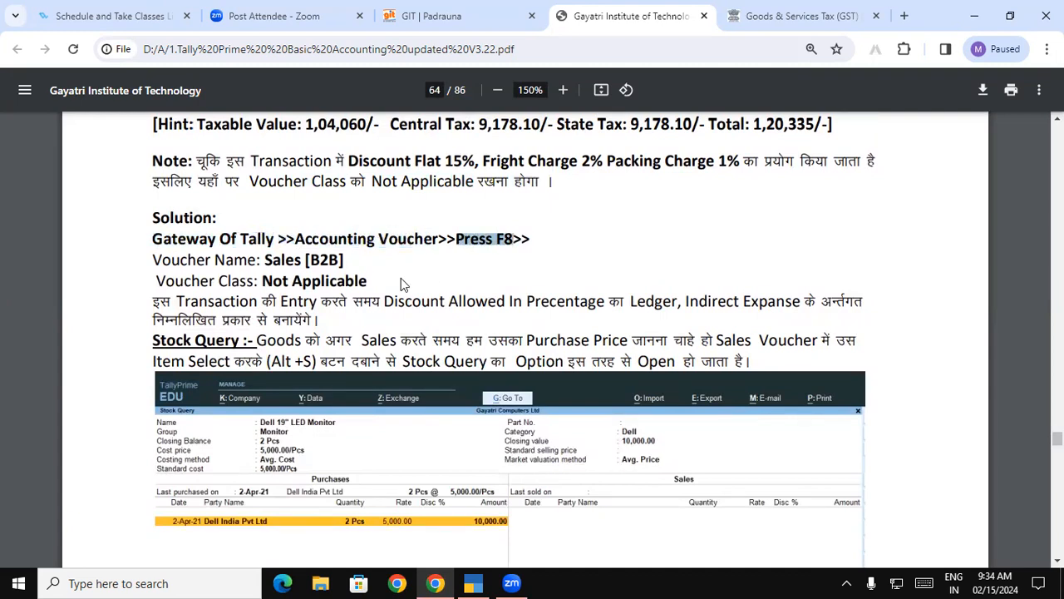
drag(153, 261, 347, 259)
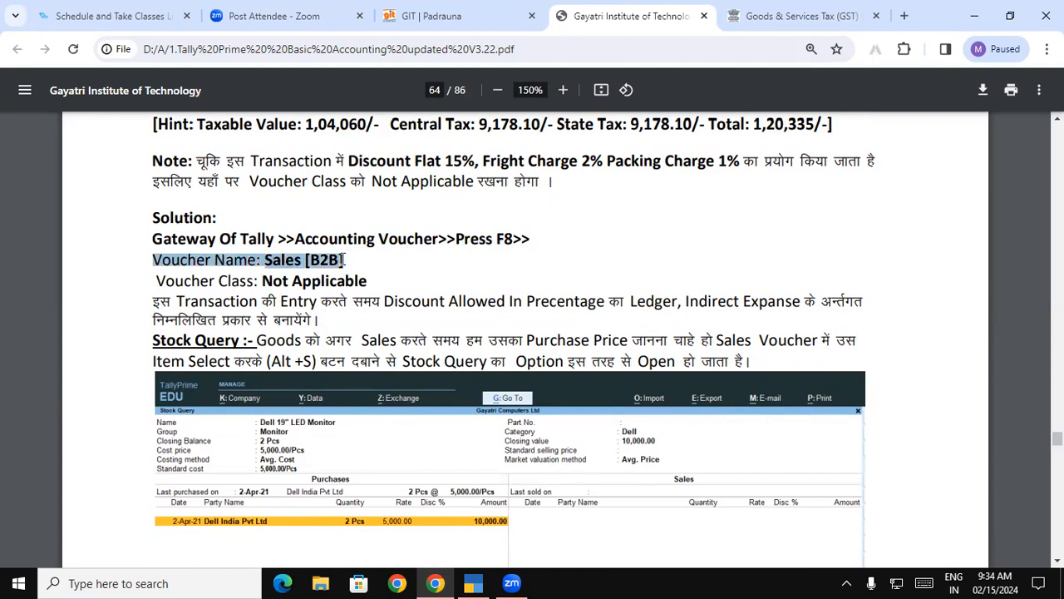
drag(157, 281, 363, 281)
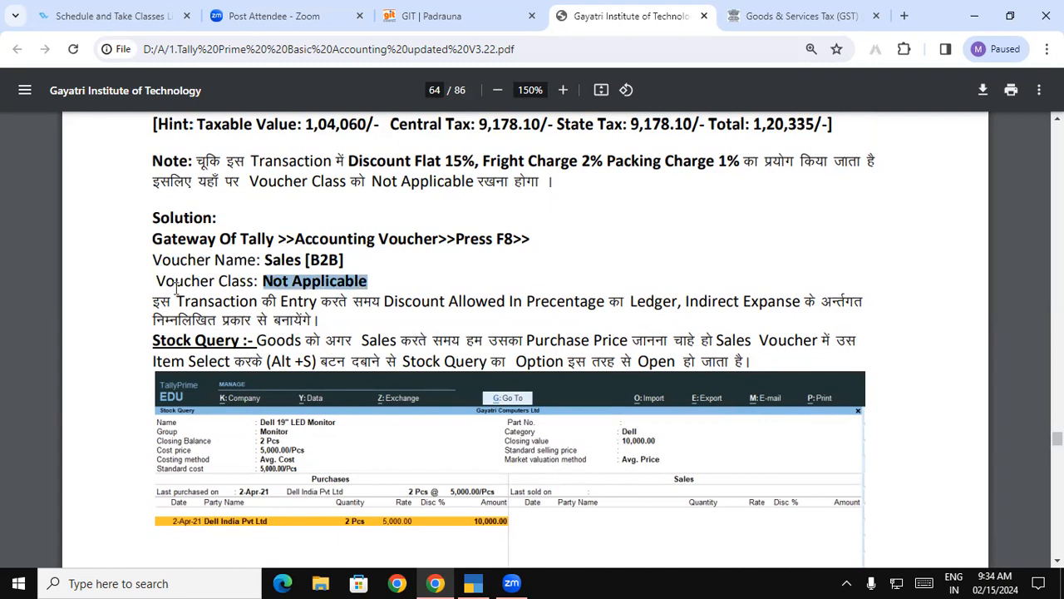
drag(153, 301, 330, 320)
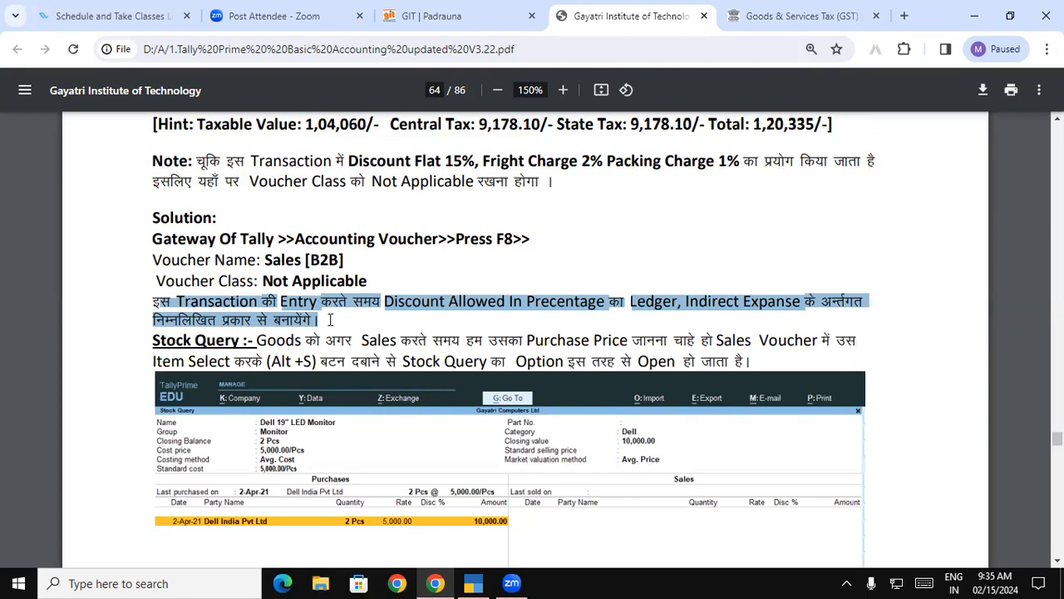
click(471, 583)
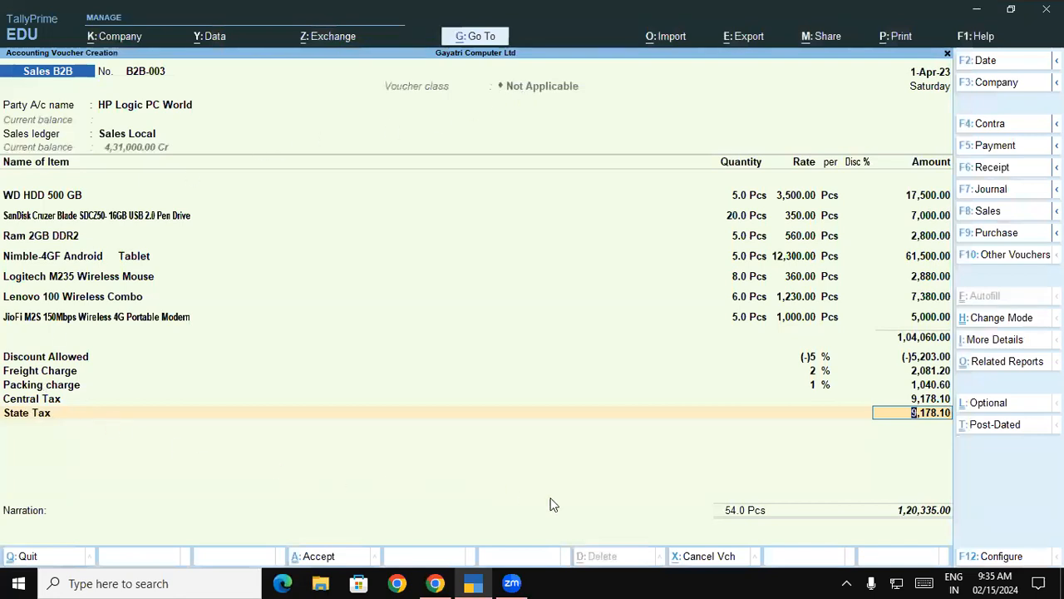
mouse_move(66, 331)
mouse_down()
mouse_move(6, 414)
mouse_move(117, 394)
mouse_move(61, 329)
mouse_up()
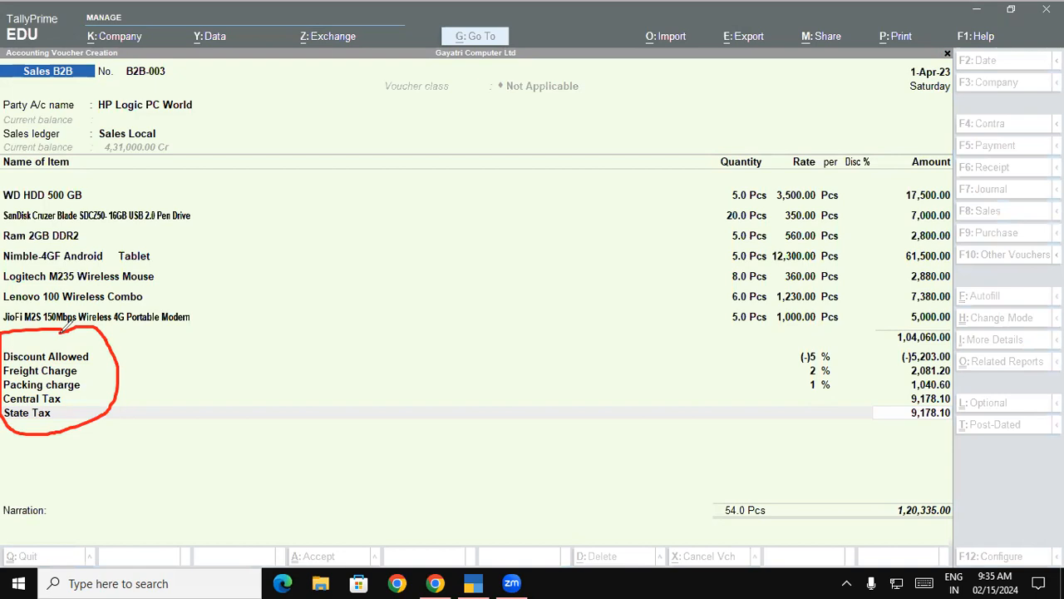
mouse_move(542, 59)
mouse_down()
mouse_move(482, 75)
mouse_move(574, 121)
mouse_move(537, 41)
mouse_up()
mouse_move(7, 372)
mouse_down()
mouse_move(34, 429)
mouse_move(117, 356)
mouse_move(10, 326)
mouse_up()
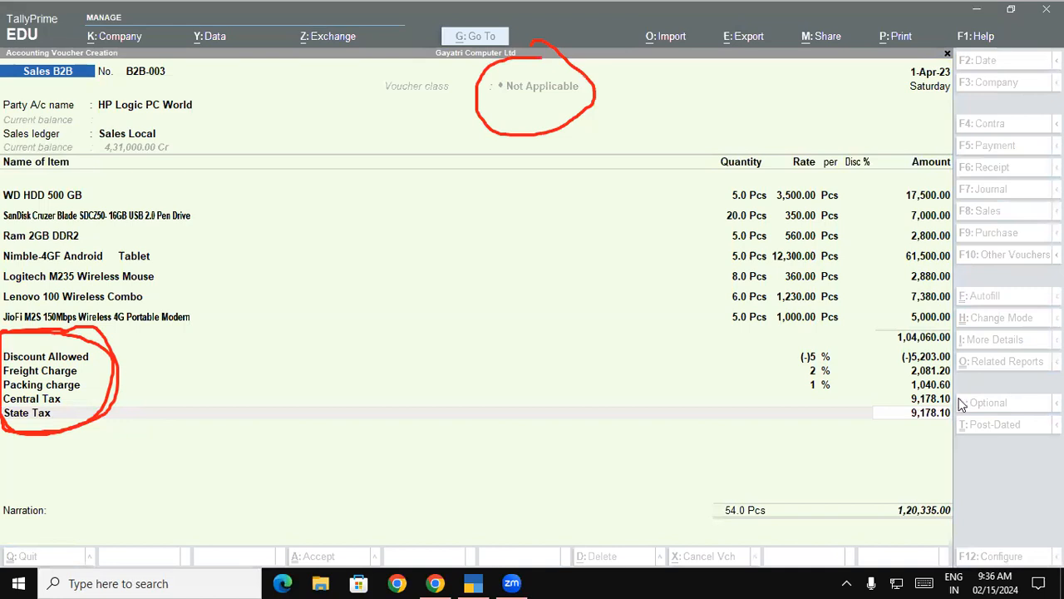
click(959, 401)
Step: Switch to the exercise PDF and read the Stock Query paragraph and its sample screenshot for the Dell 19" LED Monitor
click(443, 579)
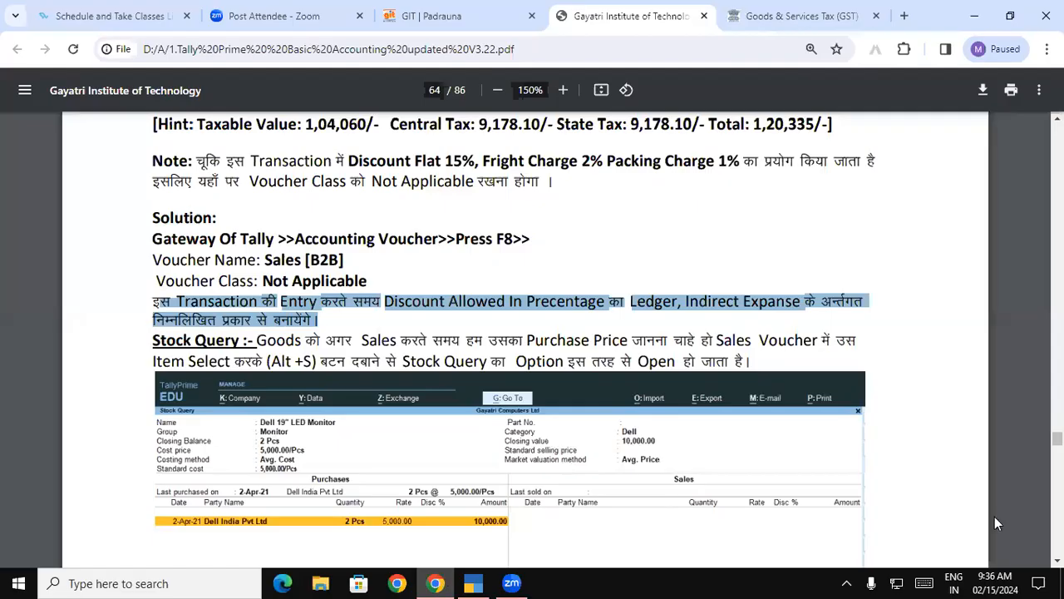
scroll(499, 333, down, 3)
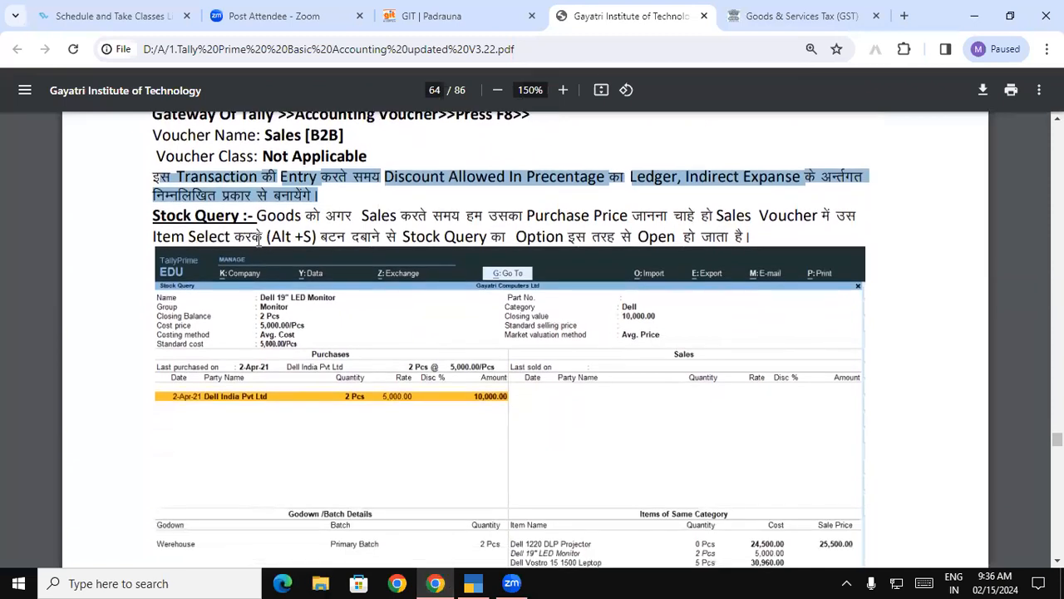
drag(153, 216, 239, 215)
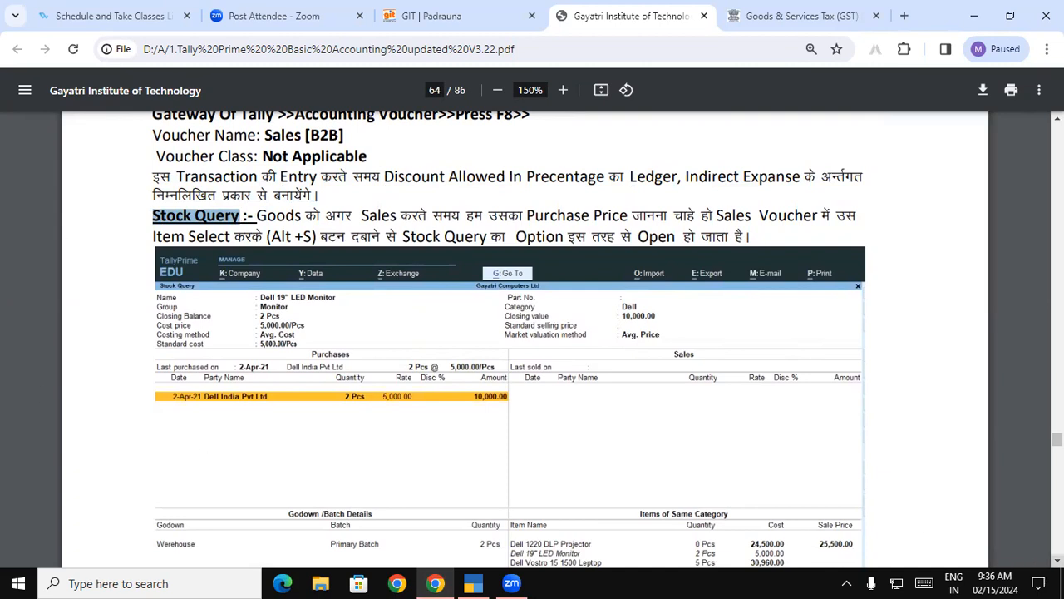
click(1058, 561)
scroll(697, 345, down, 1)
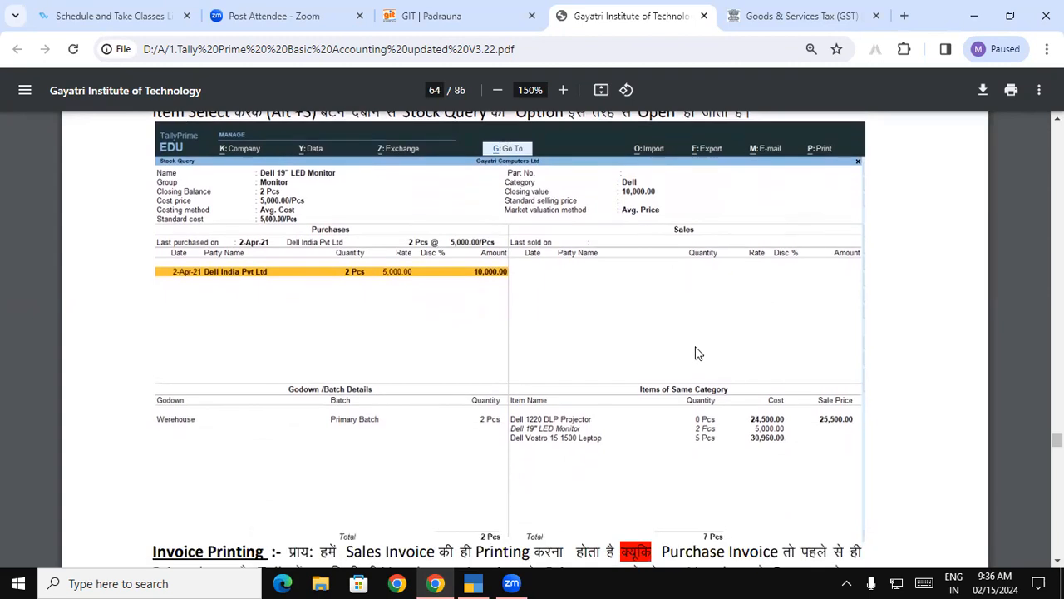
scroll(695, 346, up, 1)
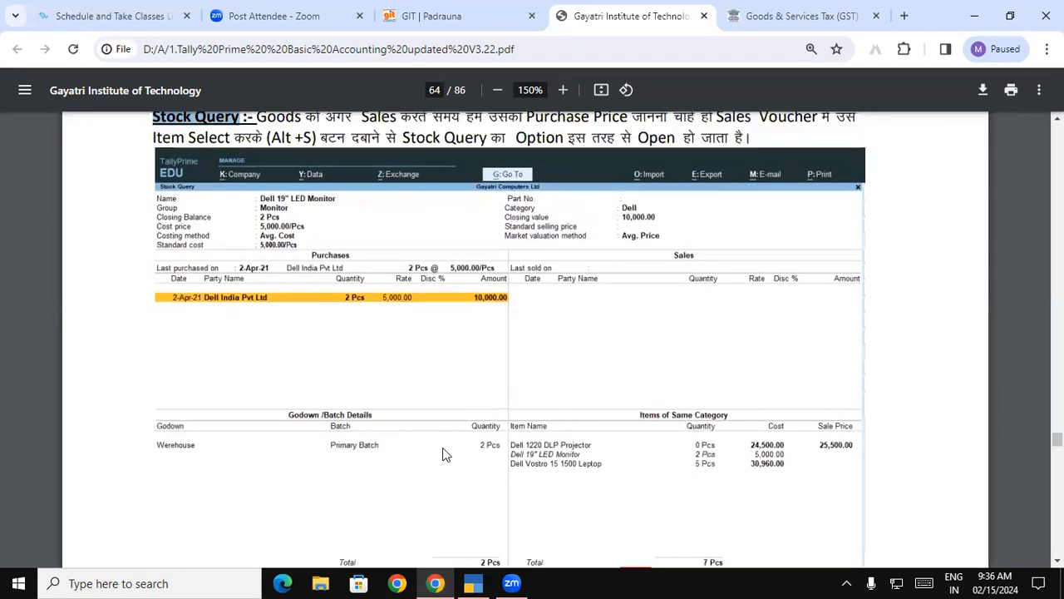
Step: In the TallyPrime invoice, view the stock query for WD HDD 500 GB and compare its purchase rate with the invoiced rate
key(alt+Tab)
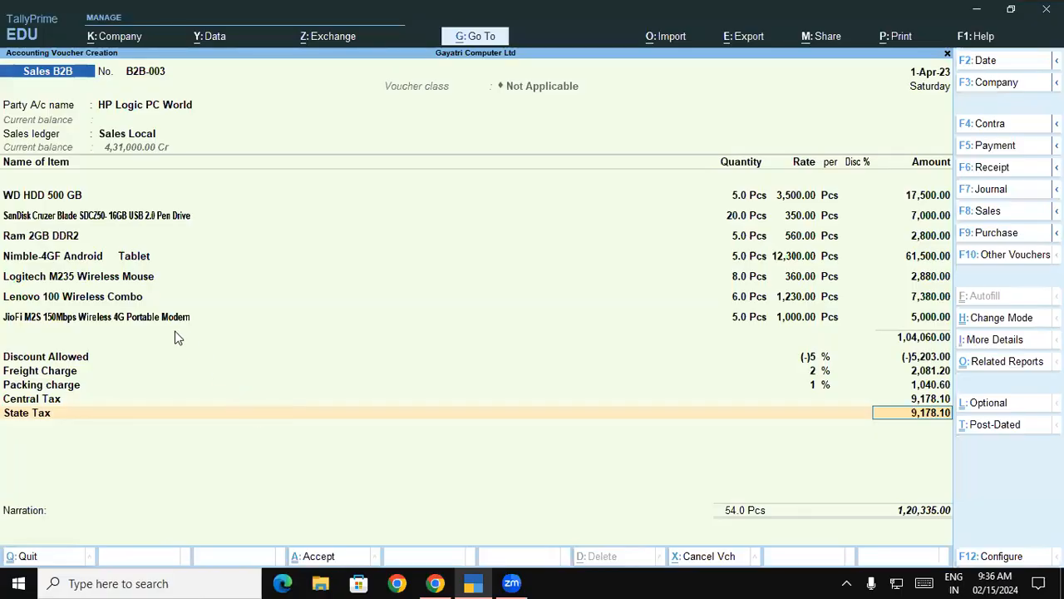
click(48, 197)
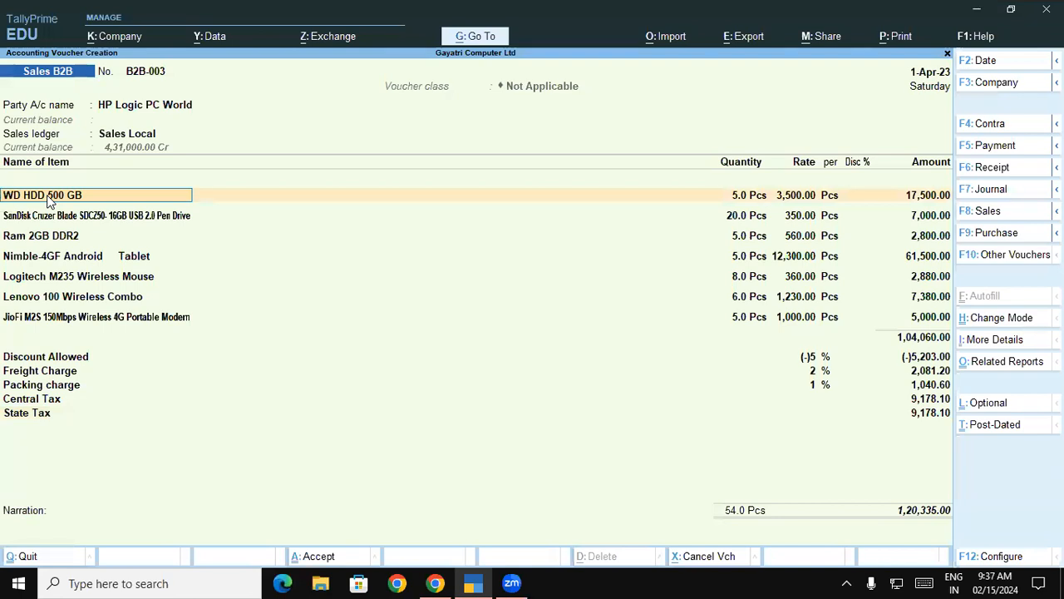
key(alt)
key(alt+Return)
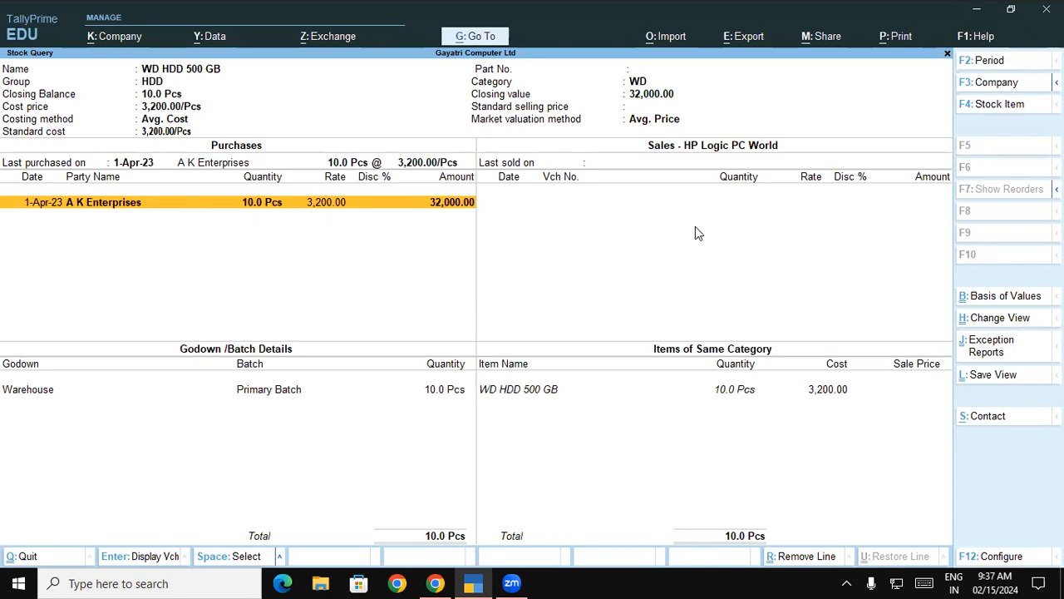
key(Escape)
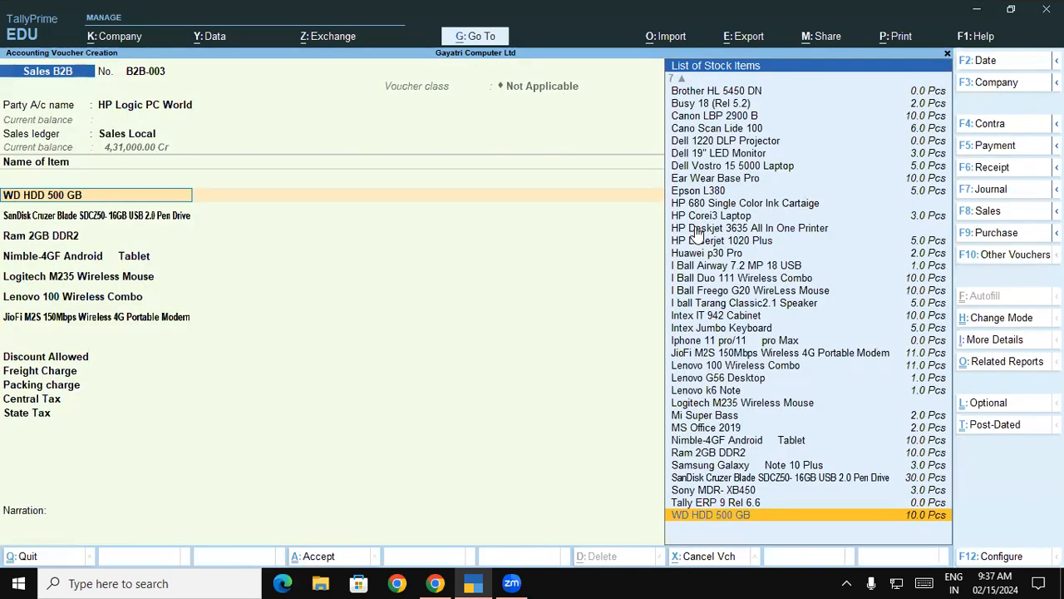
key(Return)
key(Return)
key(Return)
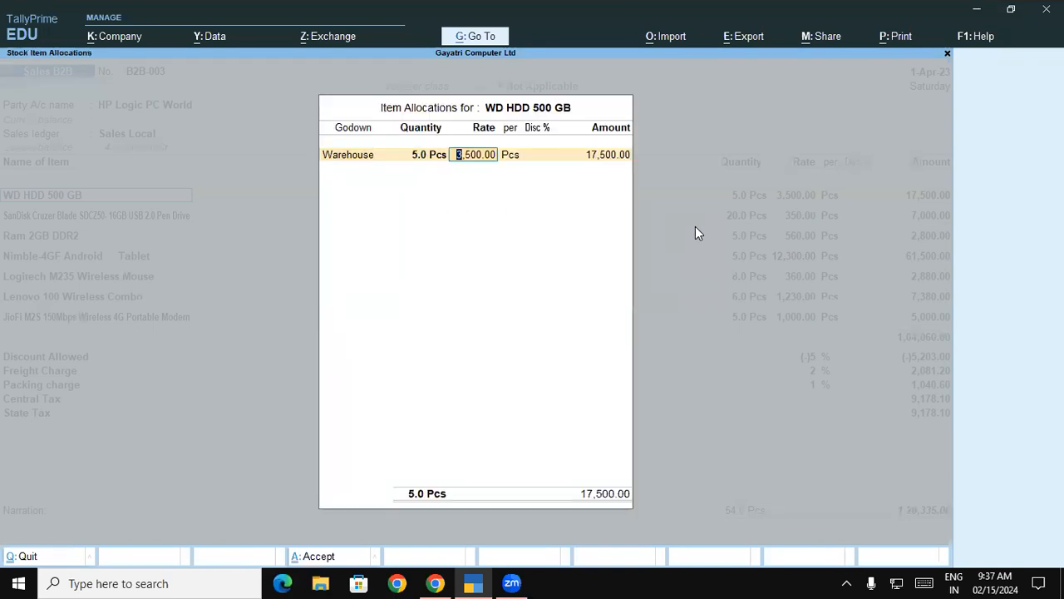
key(Return)
key(Return)
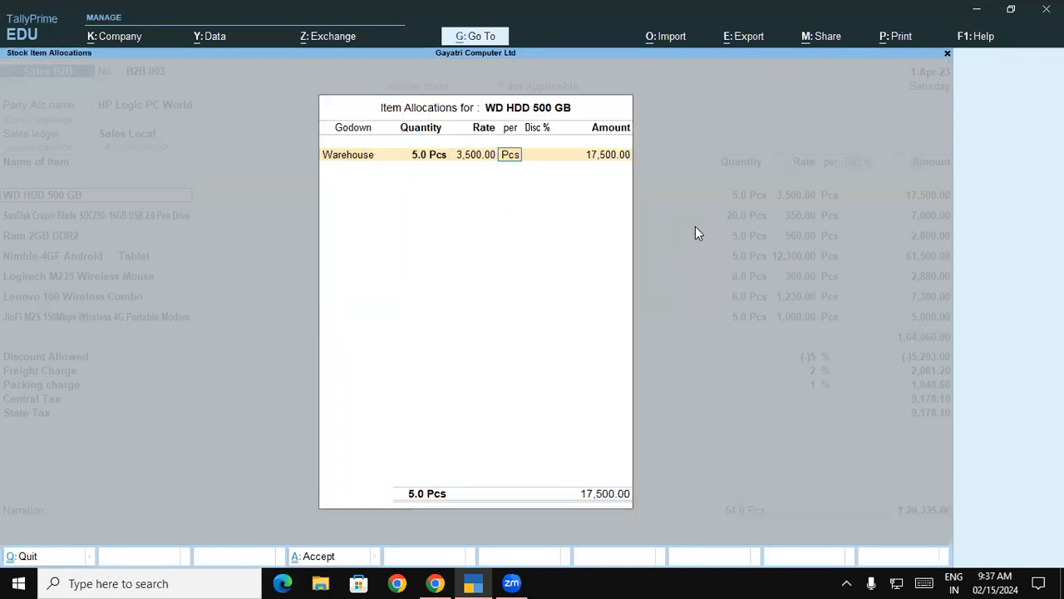
Step: Keep the WD HDD 500 GB and SanDisk pen drive lines as entered and open the stock query for Ram 2GB DDR2
key(Return)
key(Return)
key(Return)
key(Return)
key(Return)
key(Return)
key(Return)
key(Return)
key(Return)
key(Return)
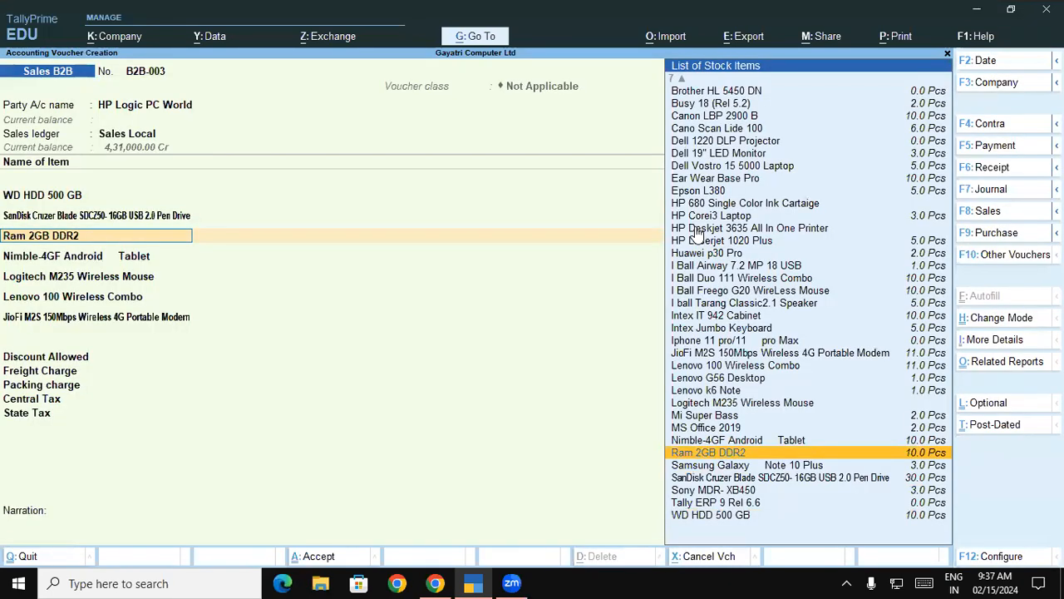
key(alt)
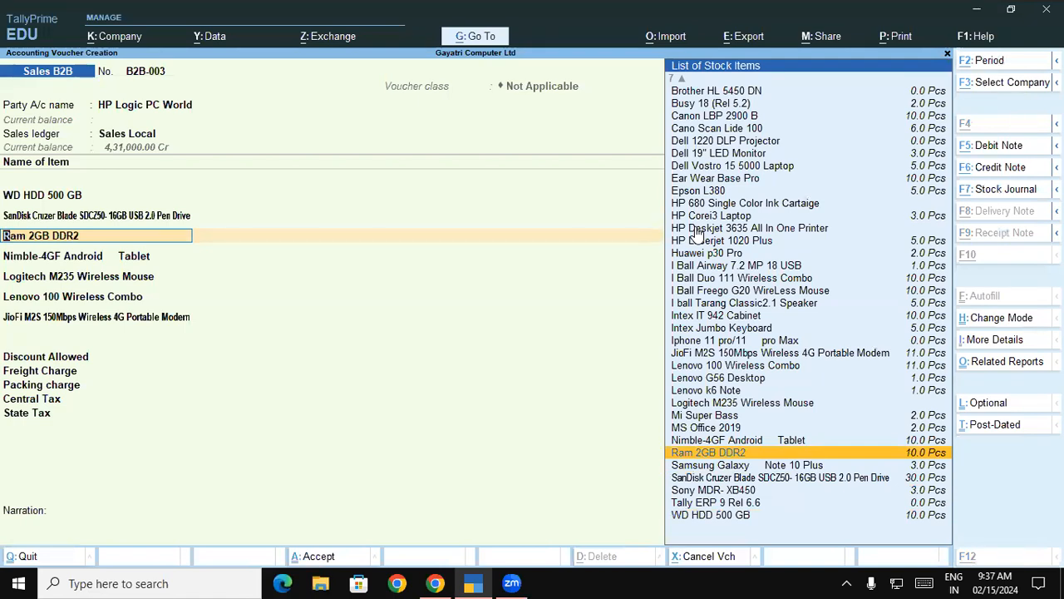
key(alt+Return)
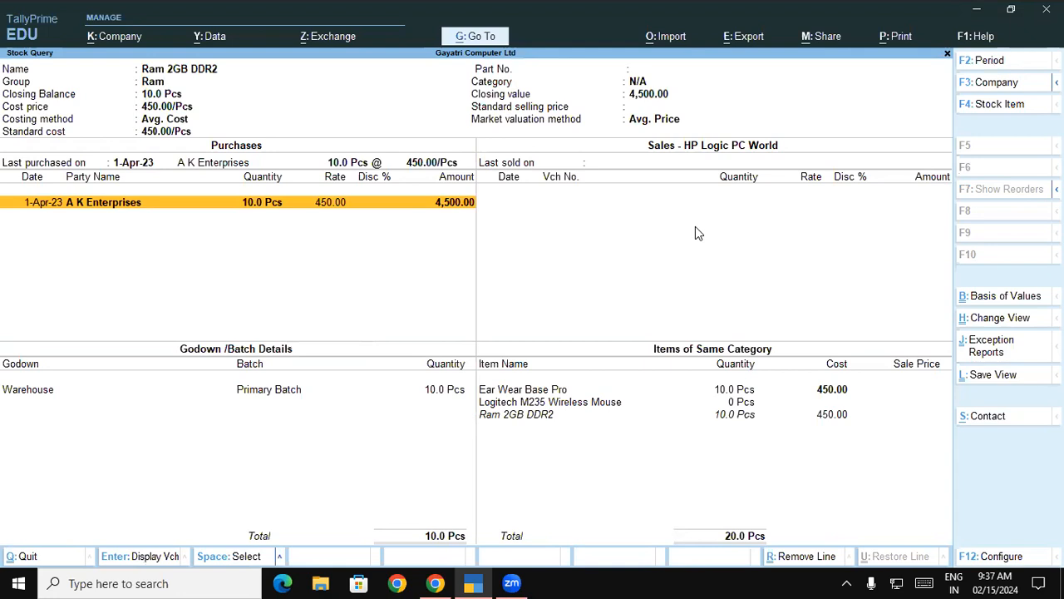
Step: Close the stock query, check the selling rate in the Ram 2GB DDR2 item allocation, and accept the allocation
key(Escape)
key(Return)
key(Return)
key(Return)
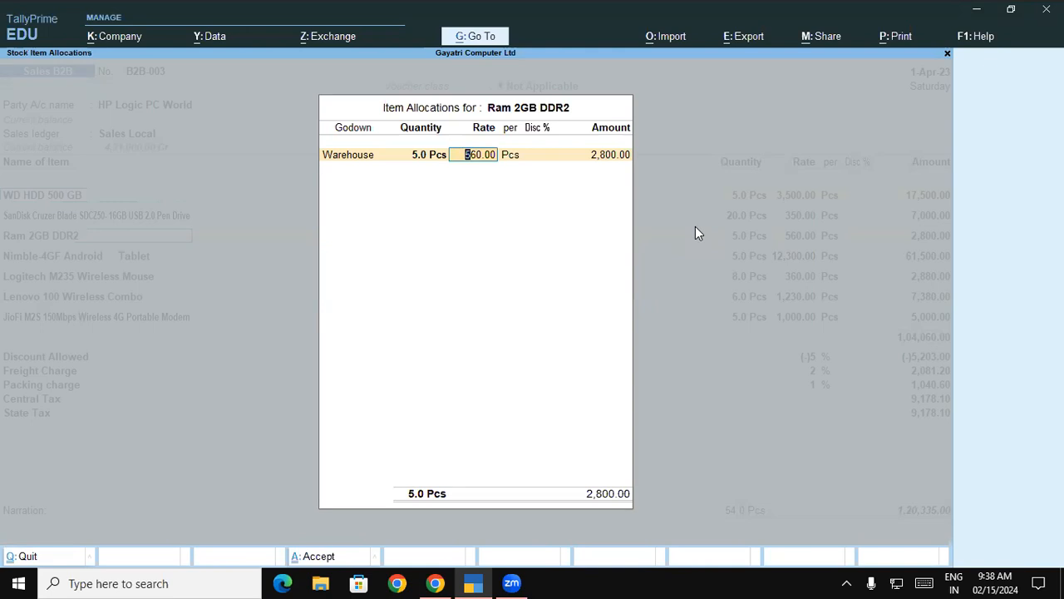
key(ctrl+a)
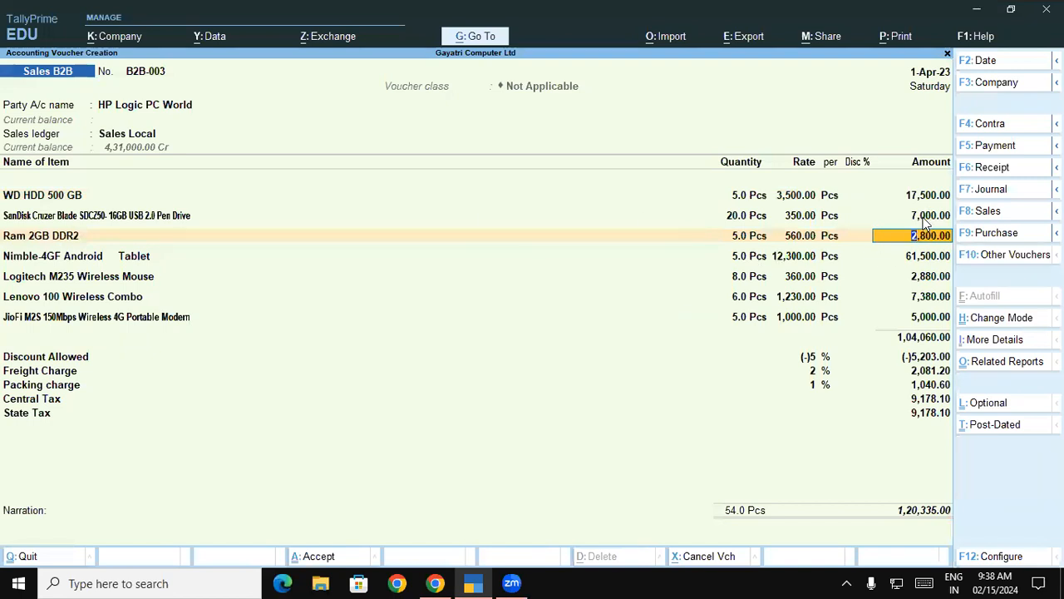
Step: Reopen the Ram 2GB DDR2 stock query, view the party's contact details from it, and return to the invoice
key(alt+s)
key(ctrl+s)
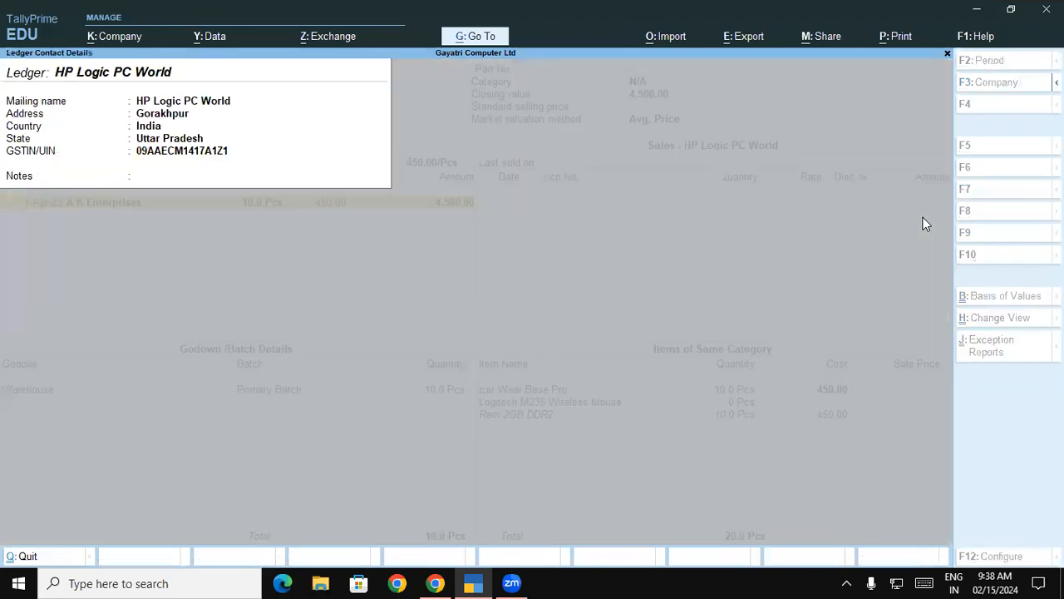
key(Escape)
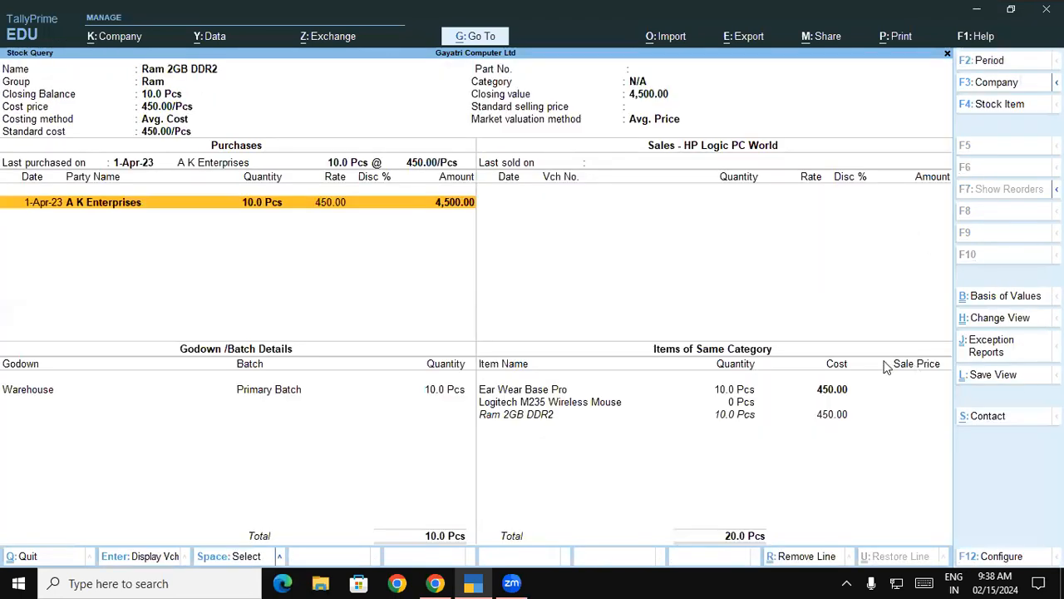
key(ctrl)
key(Escape)
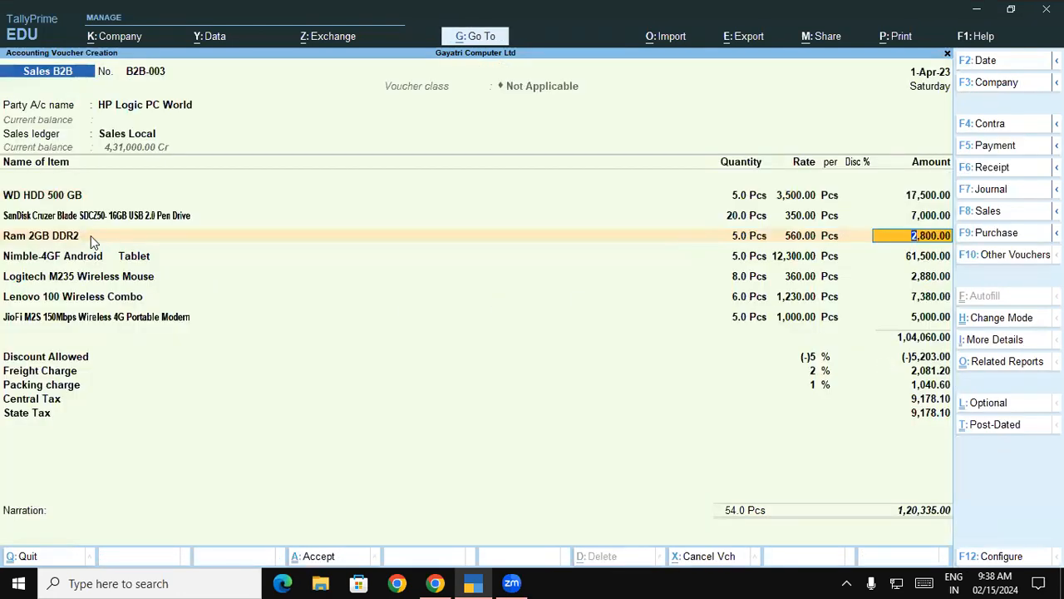
Step: View the purchase history of the Nimble-4GF Android Tablet in its stock query and return to the invoice
click(91, 262)
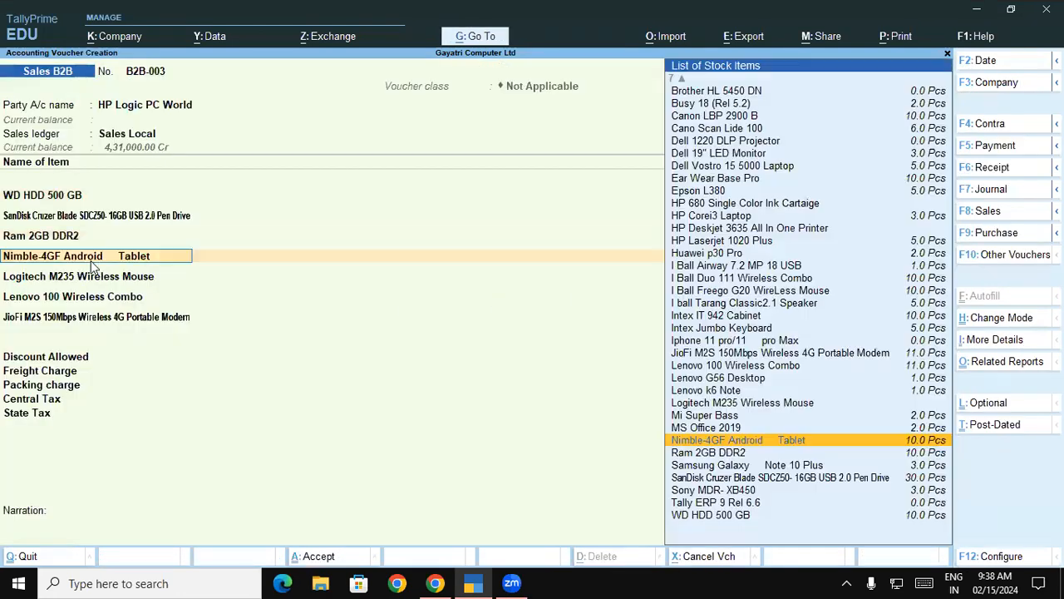
key(alt)
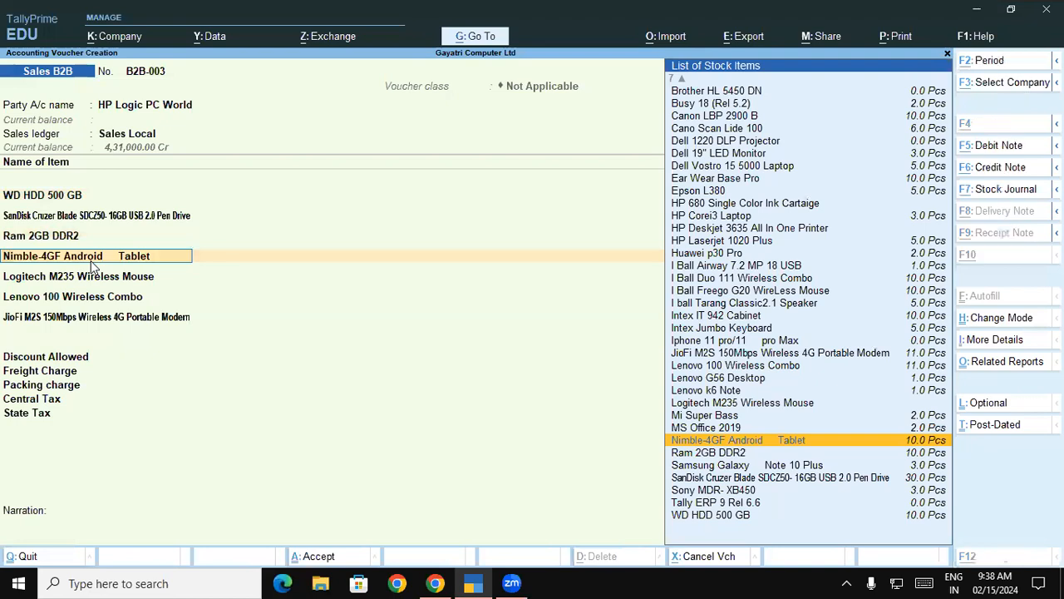
key(alt+s)
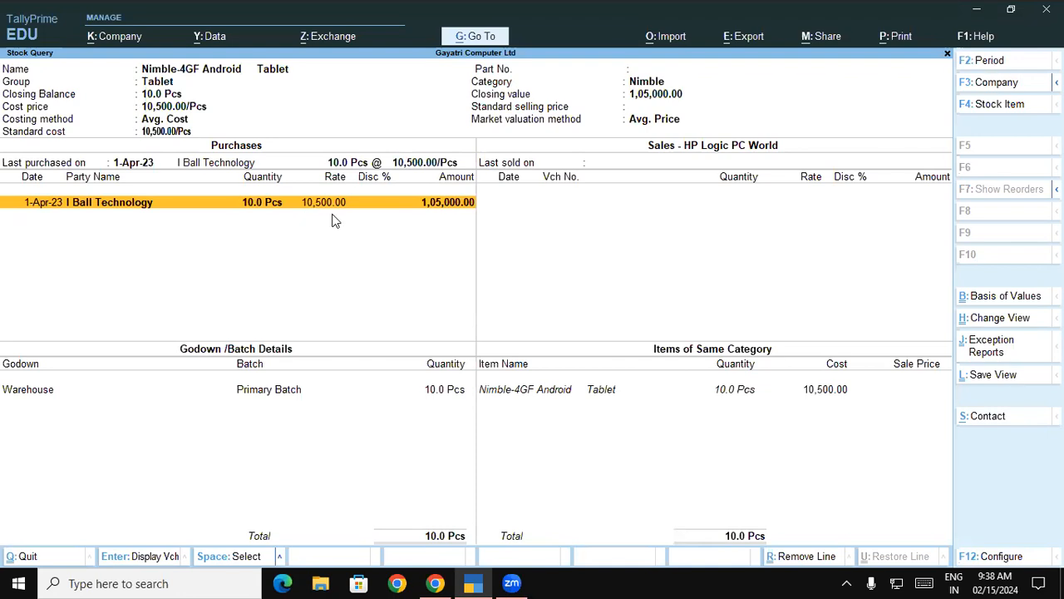
key(Escape)
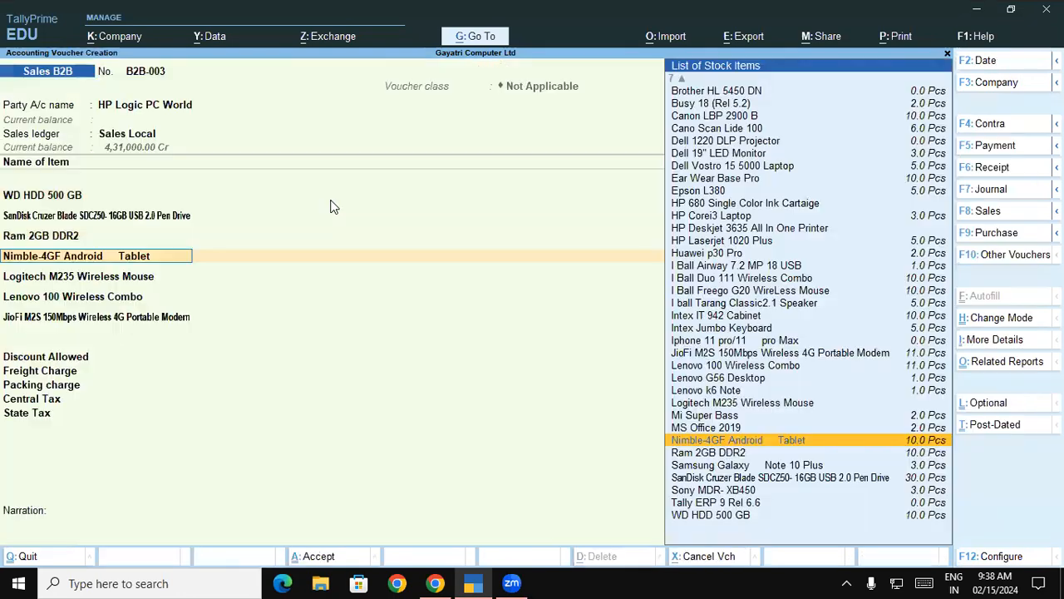
Step: Check the selling rate in the Nimble-4GF Android Tablet item allocation and keep the line as entered
key(Return)
key(Return)
key(Return)
key(Return)
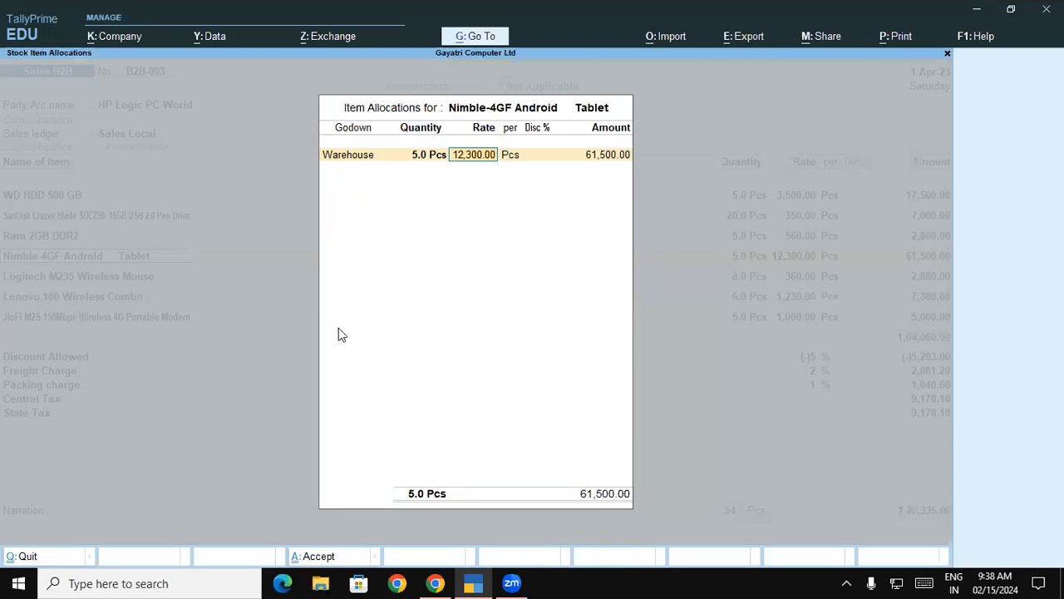
key(Return)
key(Return)
key(Return)
key(Return)
key(Return)
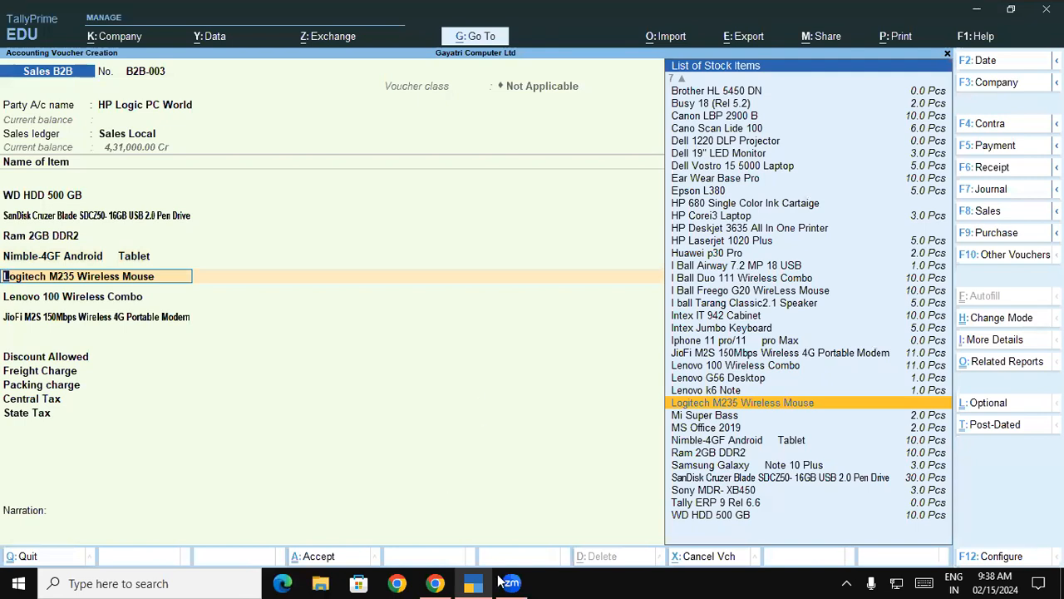
Step: Switch to the exercise PDF, reread how to open Stock Query, and locate the Invoice Printing section
click(435, 583)
scroll(253, 299, down, 1)
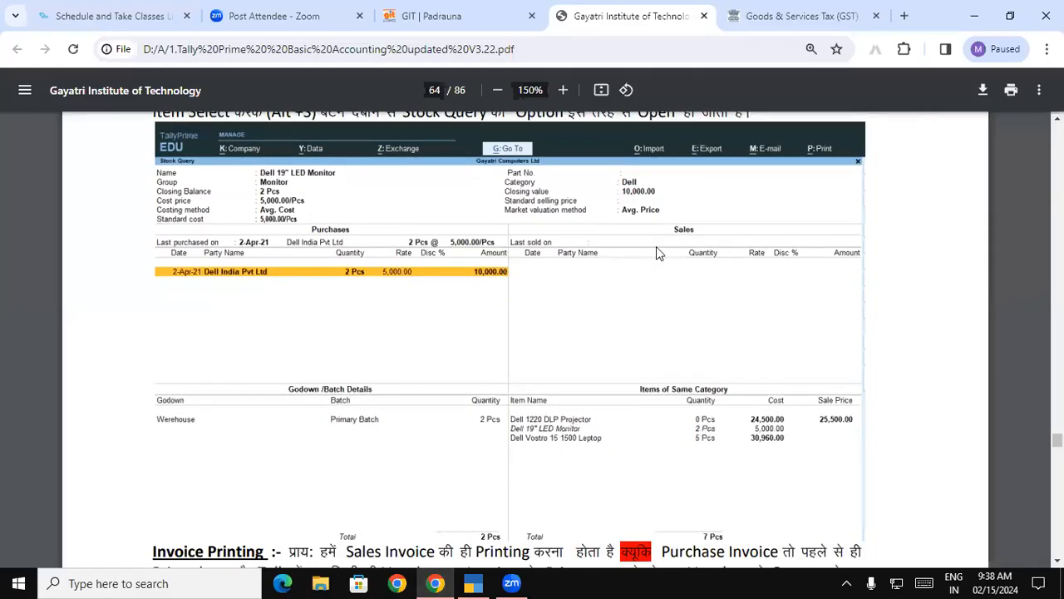
scroll(235, 133, up, 3)
drag(145, 184, 263, 184)
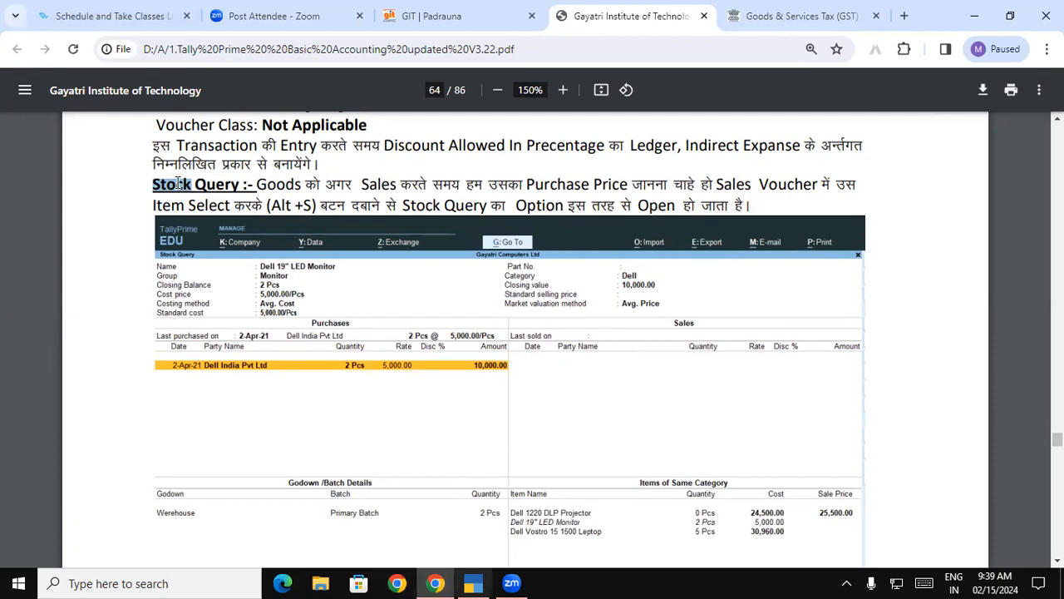
click(143, 182)
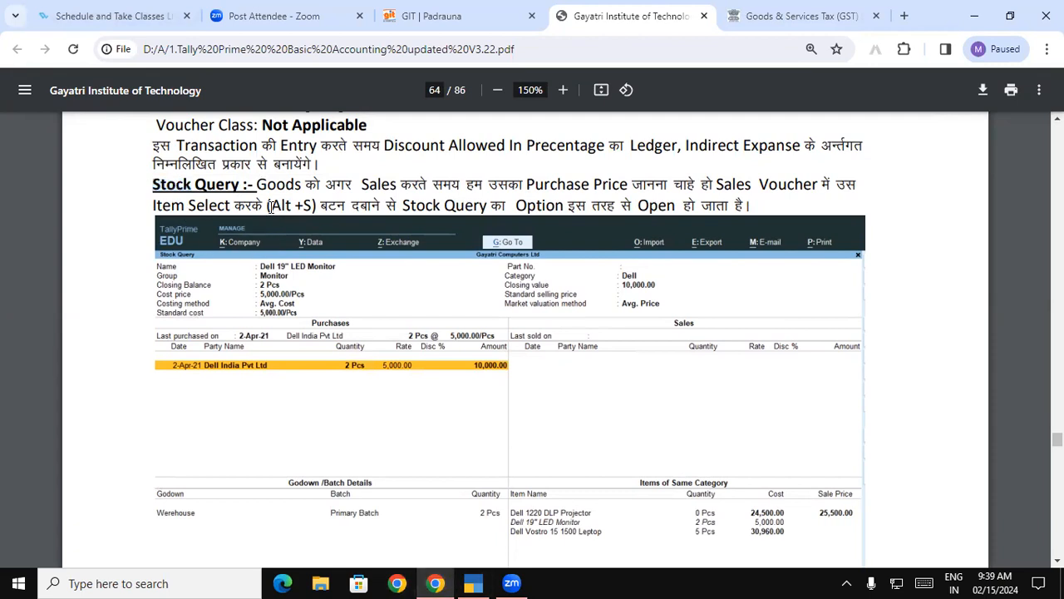
drag(267, 206, 313, 205)
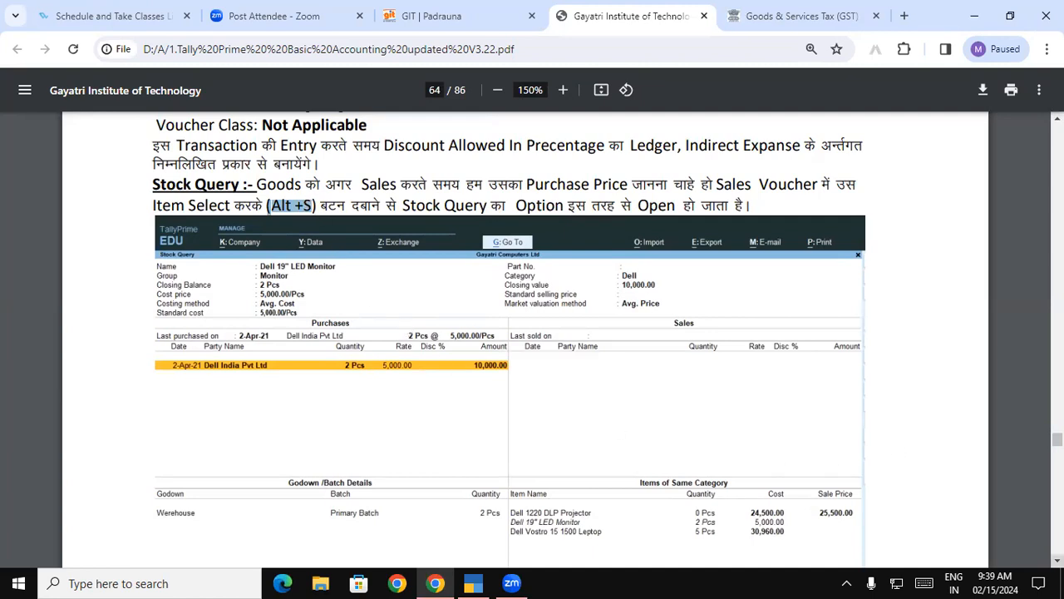
scroll(497, 294, down, 5)
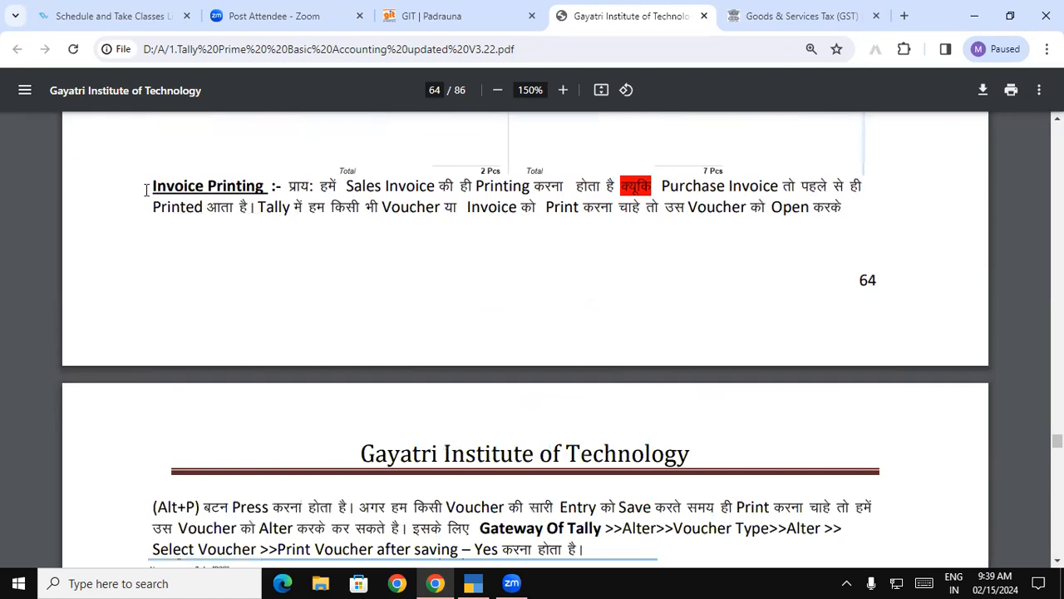
drag(151, 186, 268, 186)
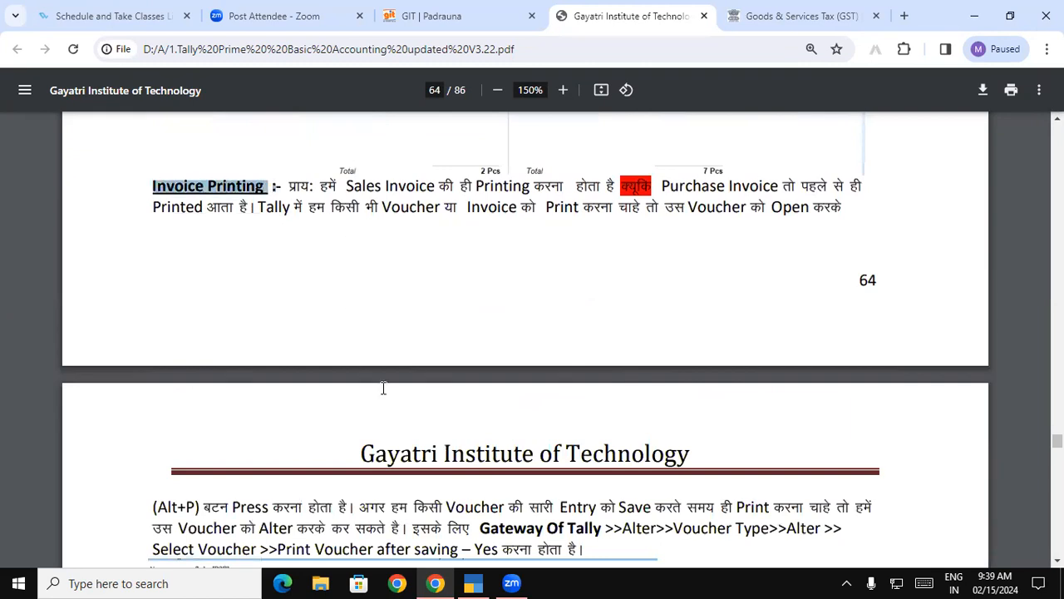
Step: Switch to TallyPrime, save sales invoice B2B-003, and return to the Invoice Printing section of the exercise PDF
click(471, 582)
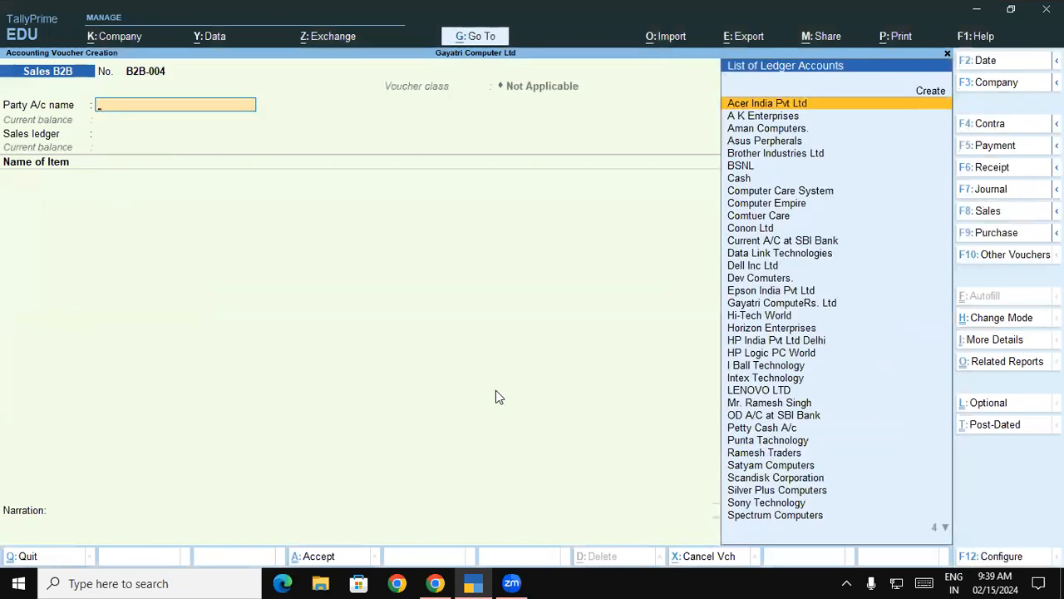
click(445, 582)
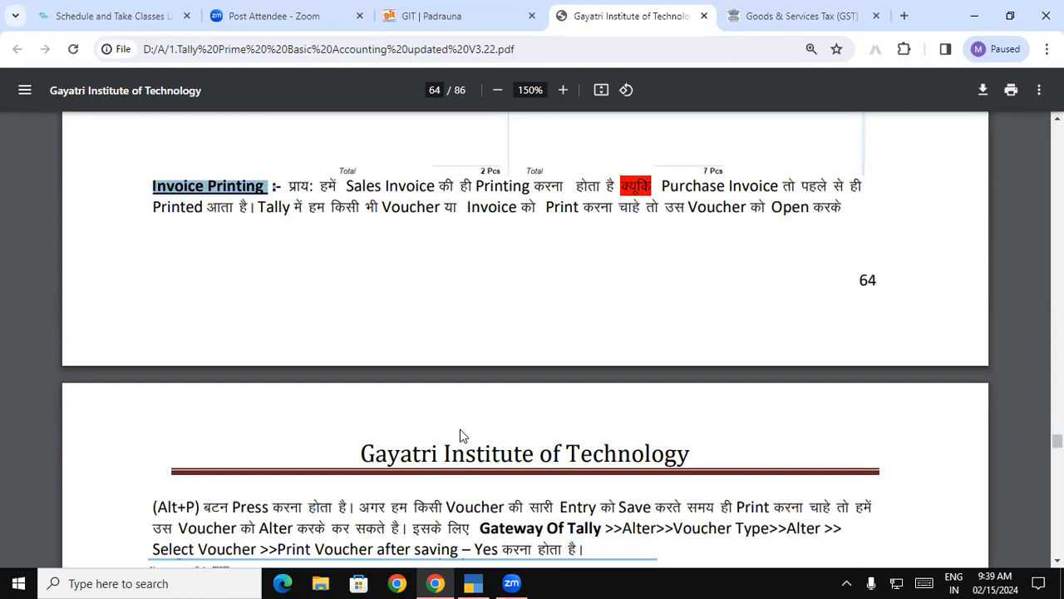
Step: Read the Invoice Printing section of the PDF on printing an open voucher and printing vouchers while saving
drag(153, 506, 305, 498)
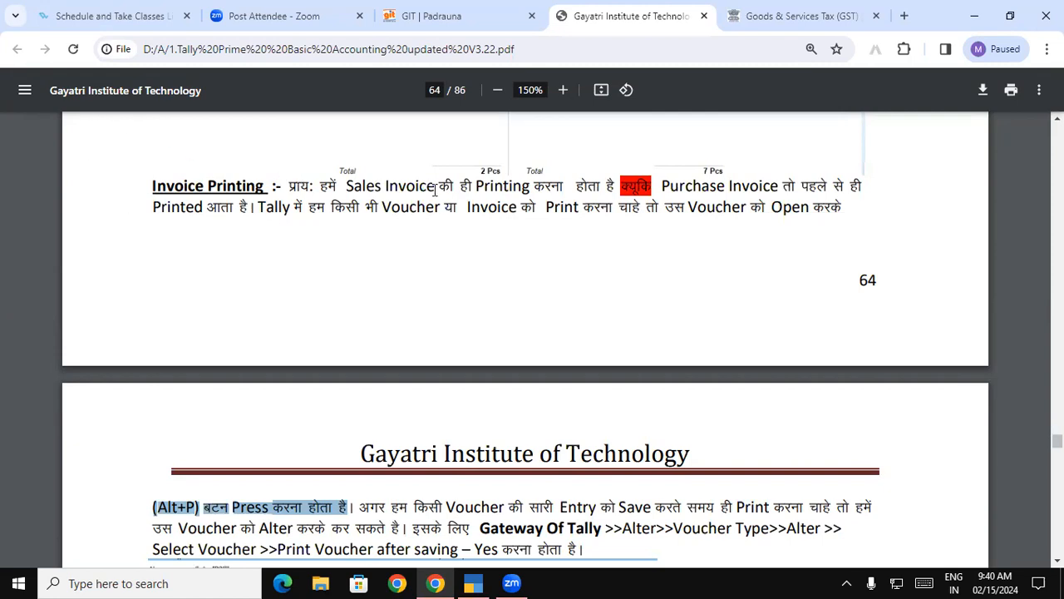
double_click(305, 184)
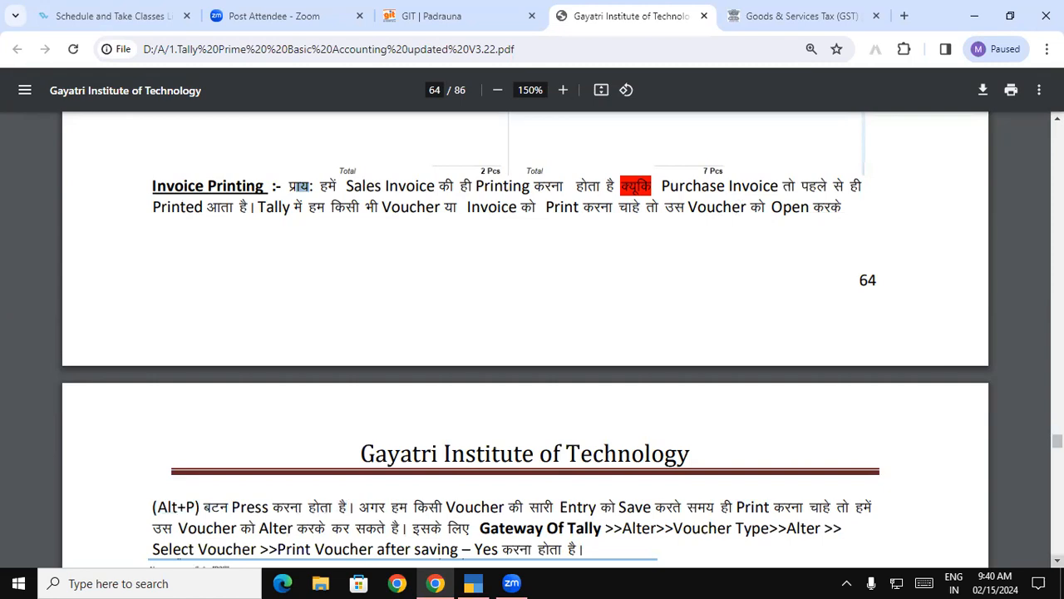
scroll(255, 476, down, 3)
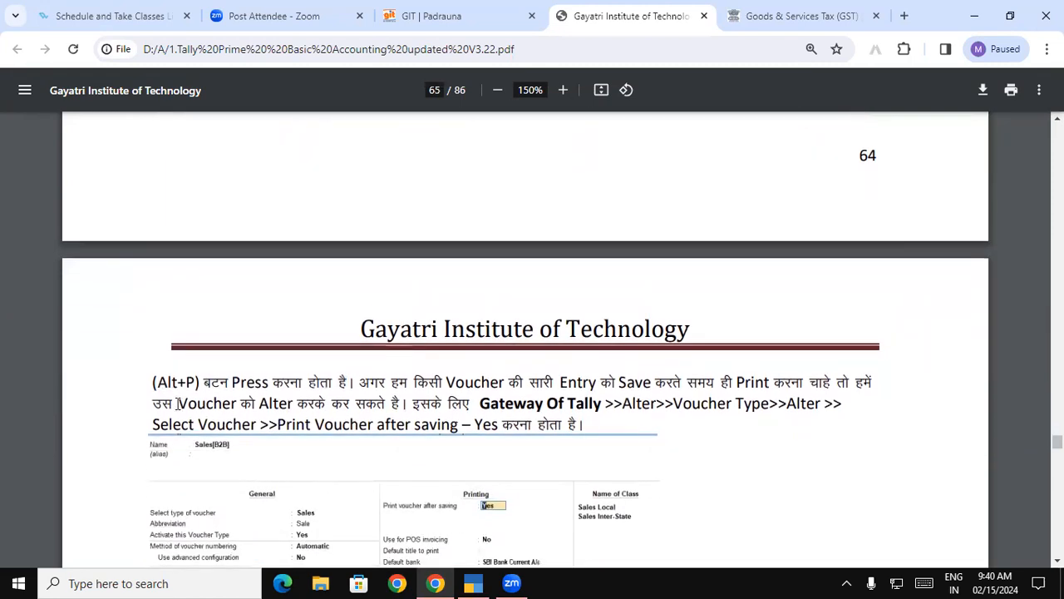
drag(155, 380, 885, 385)
drag(535, 382, 398, 403)
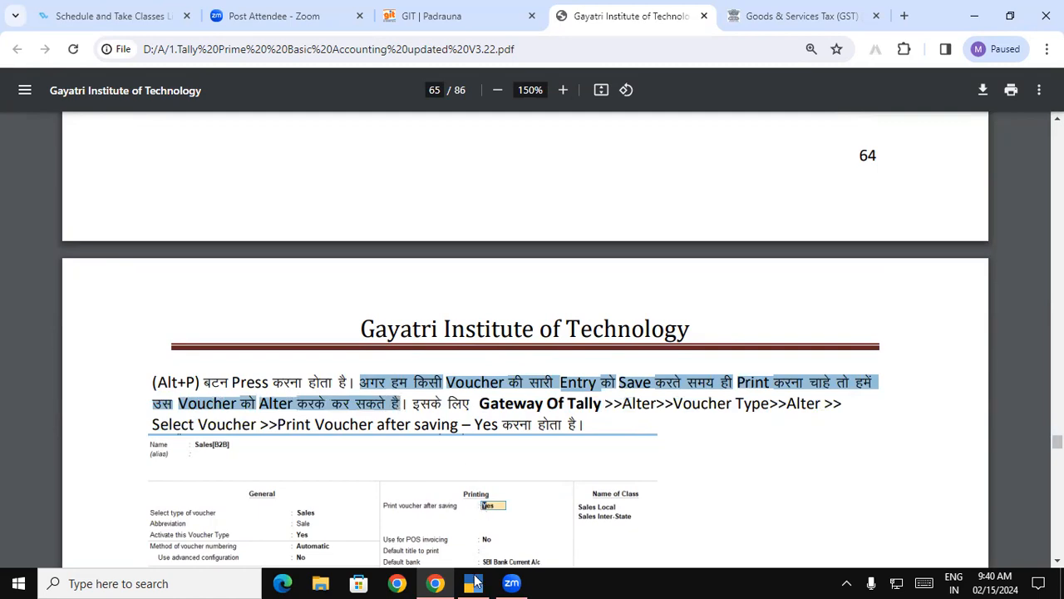
Step: Switch to TallyPrime, reopen sales invoice B2B-003, and save it again as entered
key(alt+Tab)
key(Page_Up)
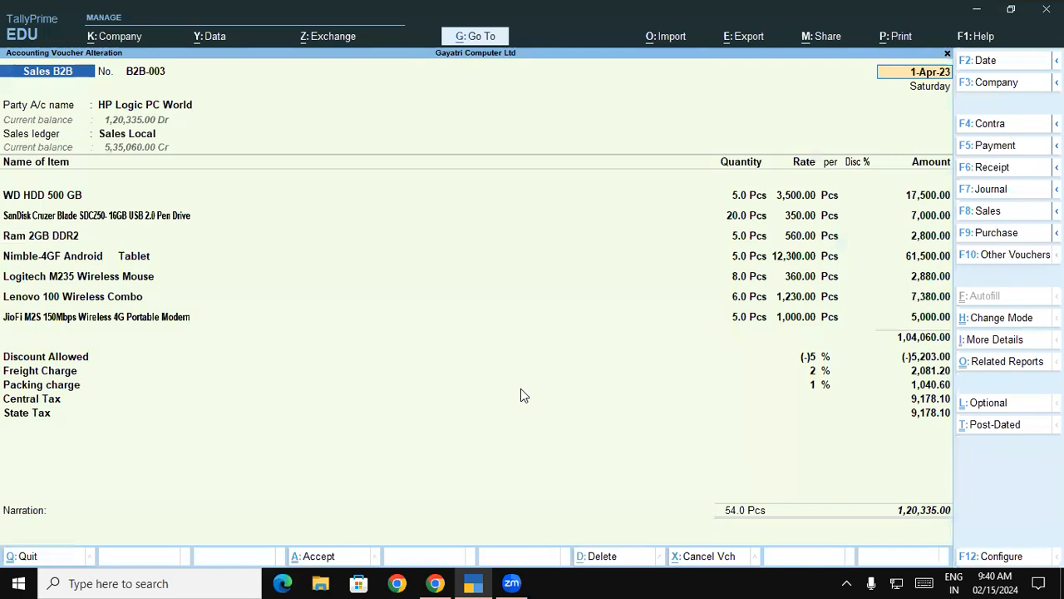
key(ctrl)
key(ctrl)
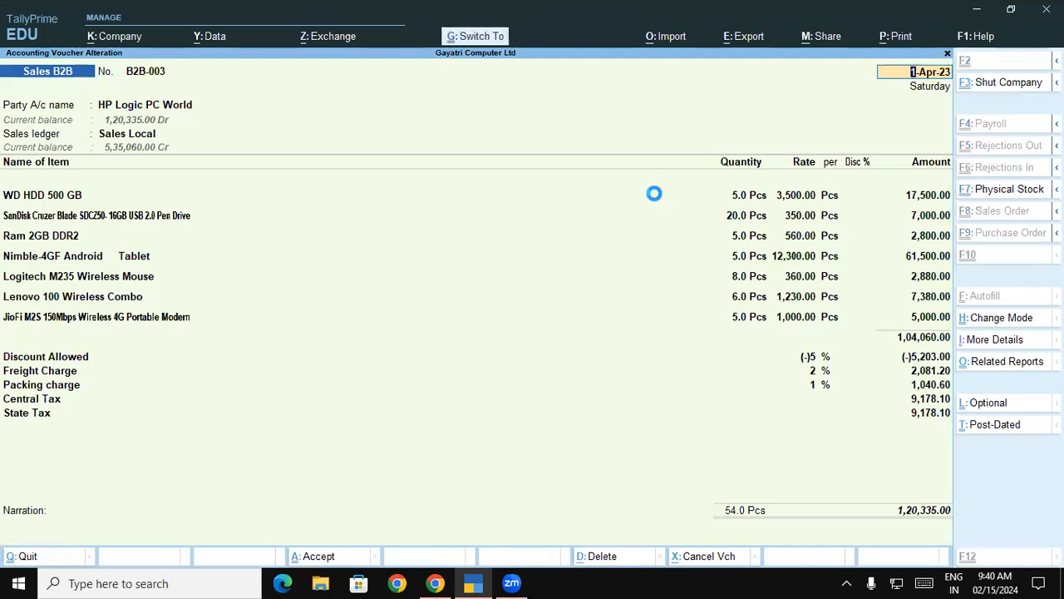
key(ctrl+a)
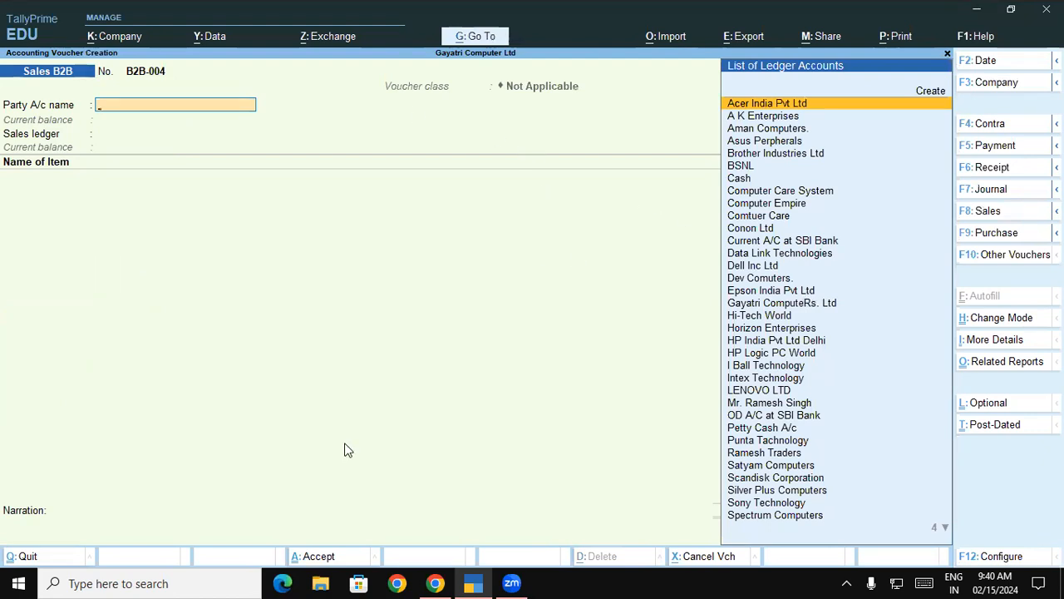
Step: Switch to the exercise PDF and read the Alter Voucher Type path for setting Print Voucher after saving to Yes
click(434, 583)
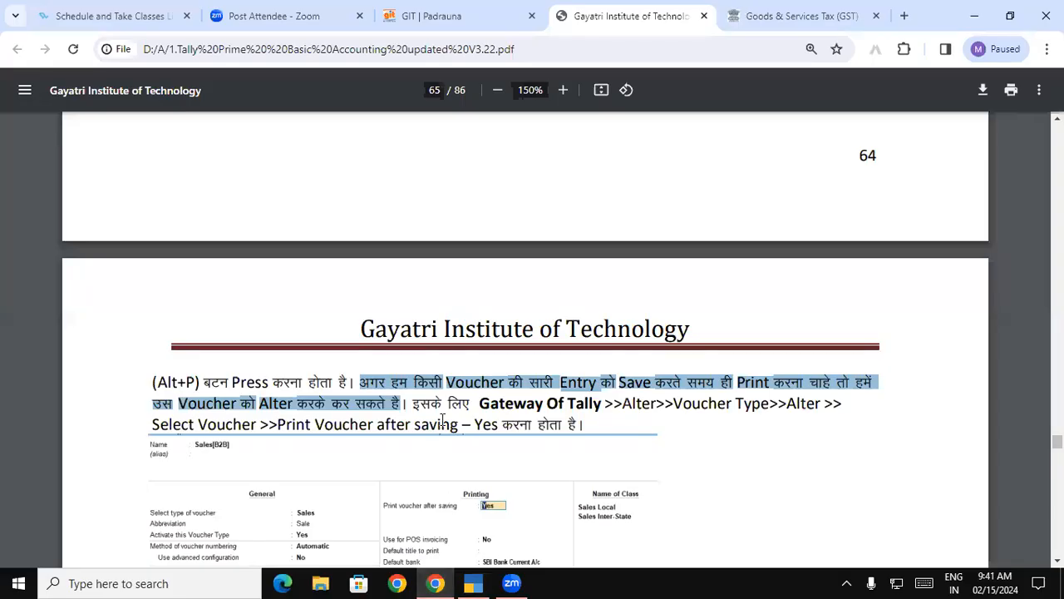
drag(414, 408, 762, 405)
drag(154, 424, 609, 430)
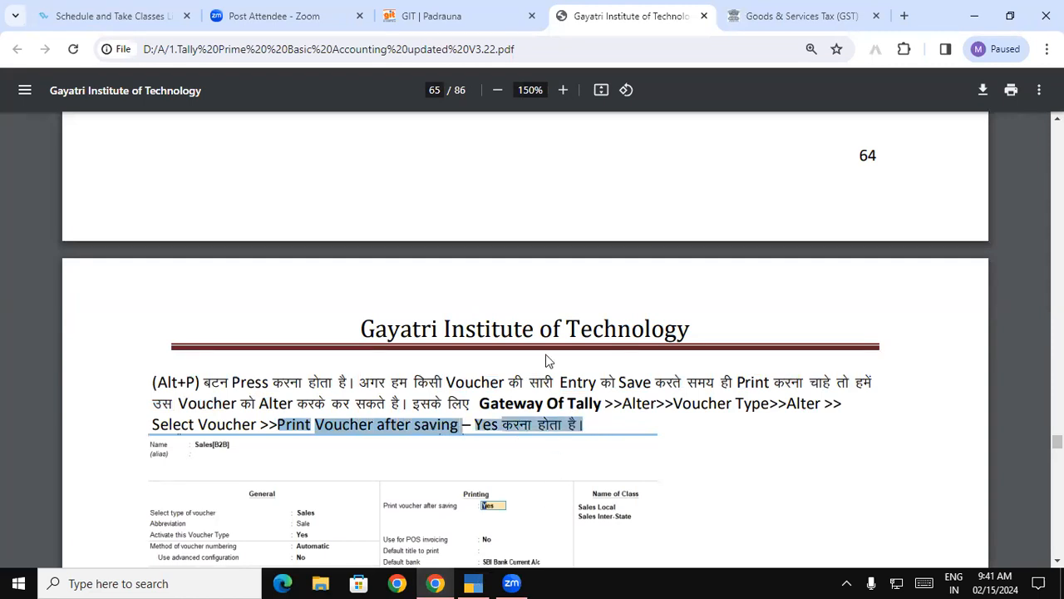
Step: Switch to TallyPrime, leave the blank sales voucher, and list the voucher types available for alteration
key(alt+Tab)
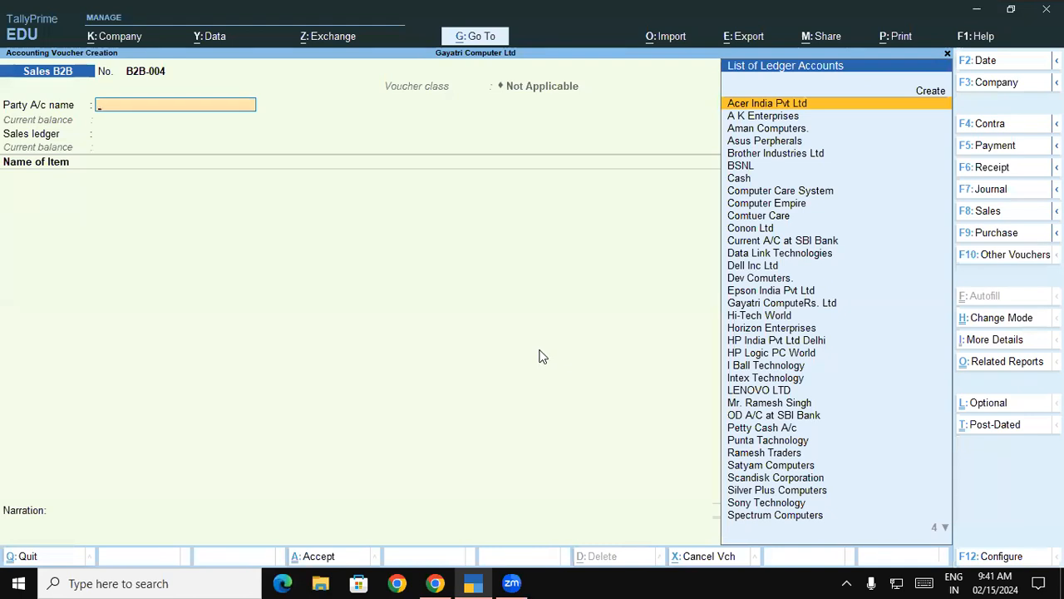
key(Escape)
key(Return)
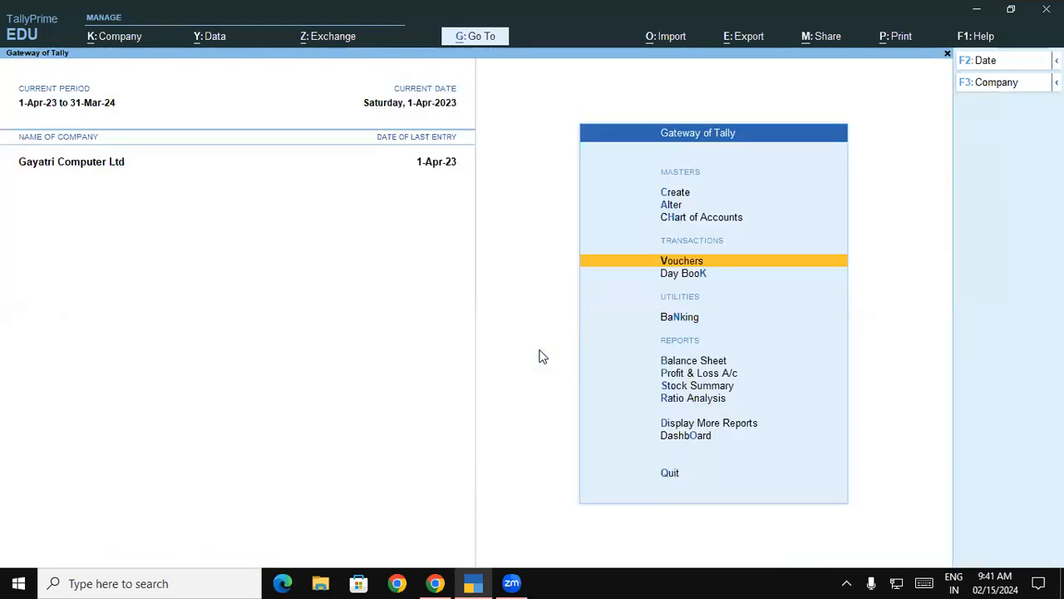
key(Up)
key(Up)
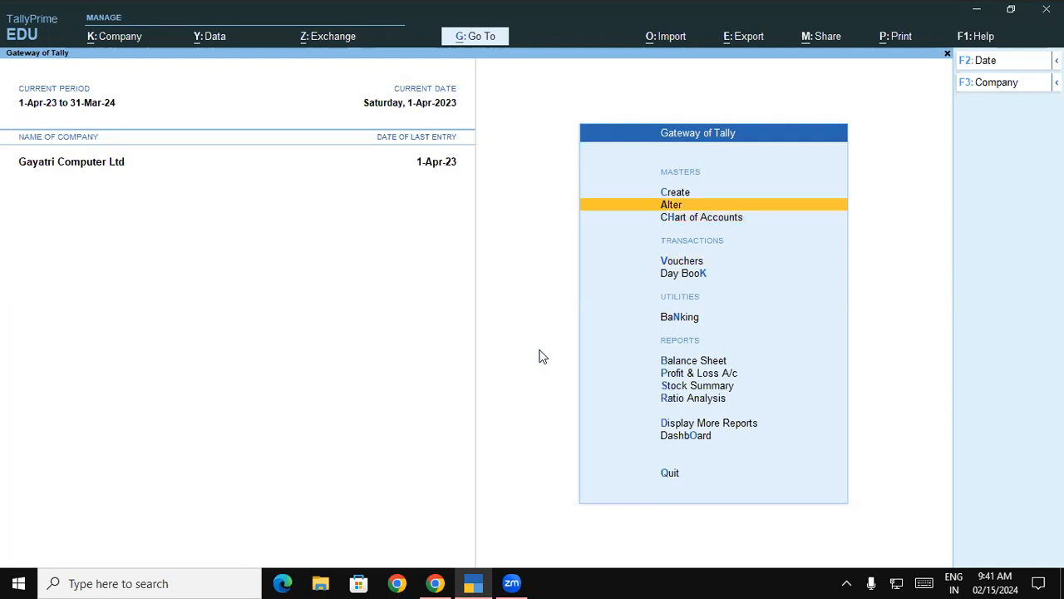
key(Return)
key(Down)
key(Down)
key(Down)
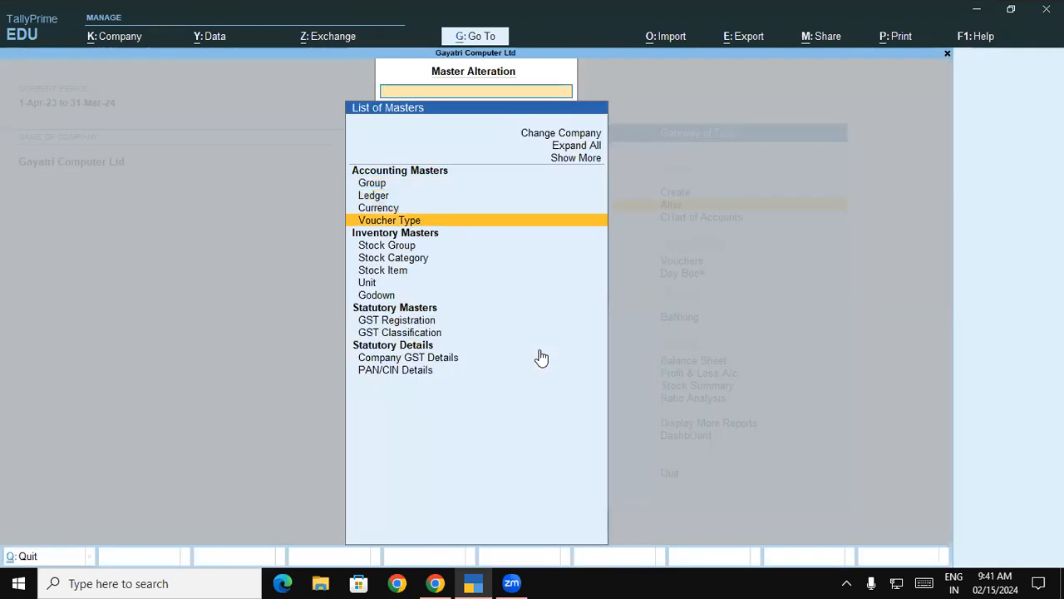
key(Return)
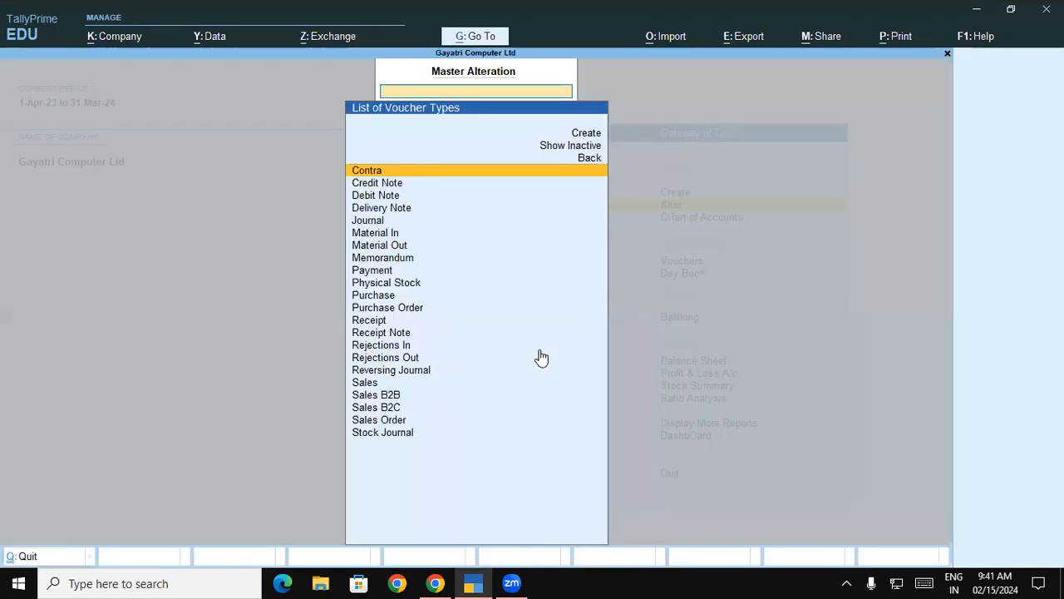
Step: Open the Sales B2B voucher type for alteration
key(Down)
key(Down)
key(Down)
key(Down)
key(Down)
key(Down)
key(Down)
key(Down)
key(Down)
key(Down)
key(Down)
key(Down)
key(Down)
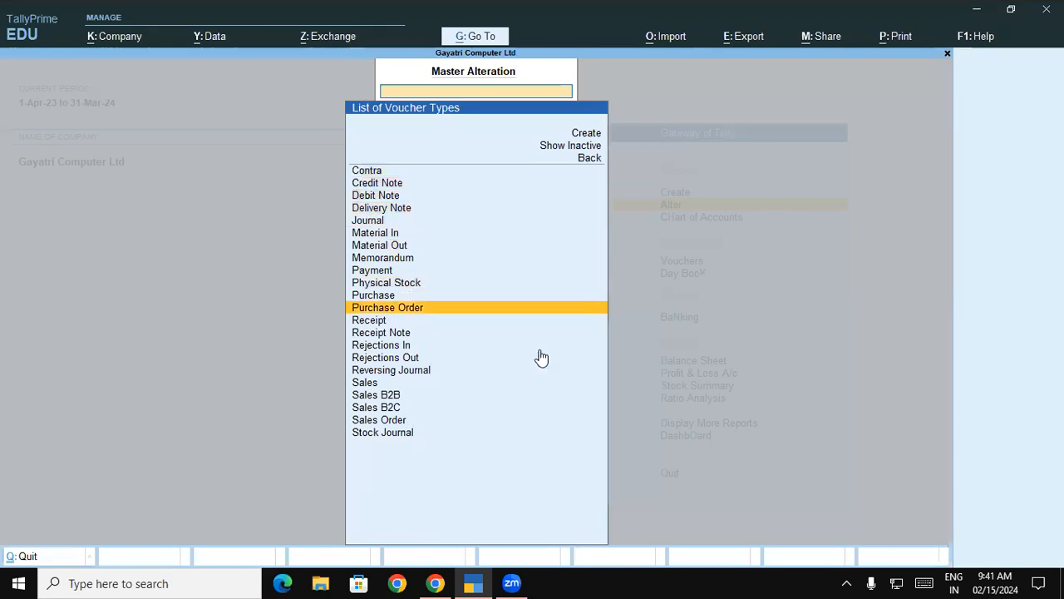
key(Down)
key(Down)
key(Down)
key(Down)
key(Down)
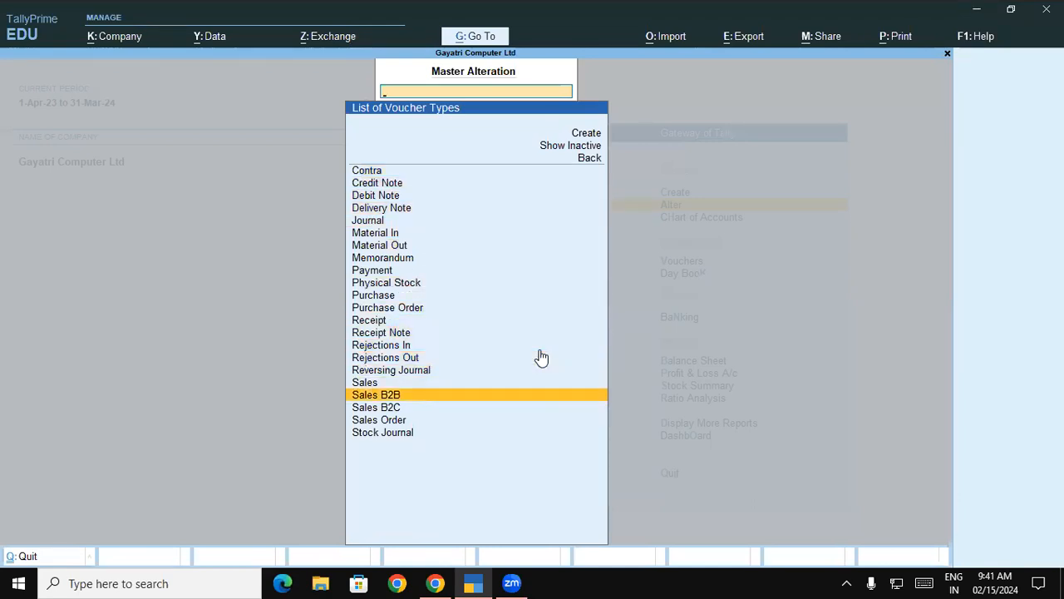
key(Return)
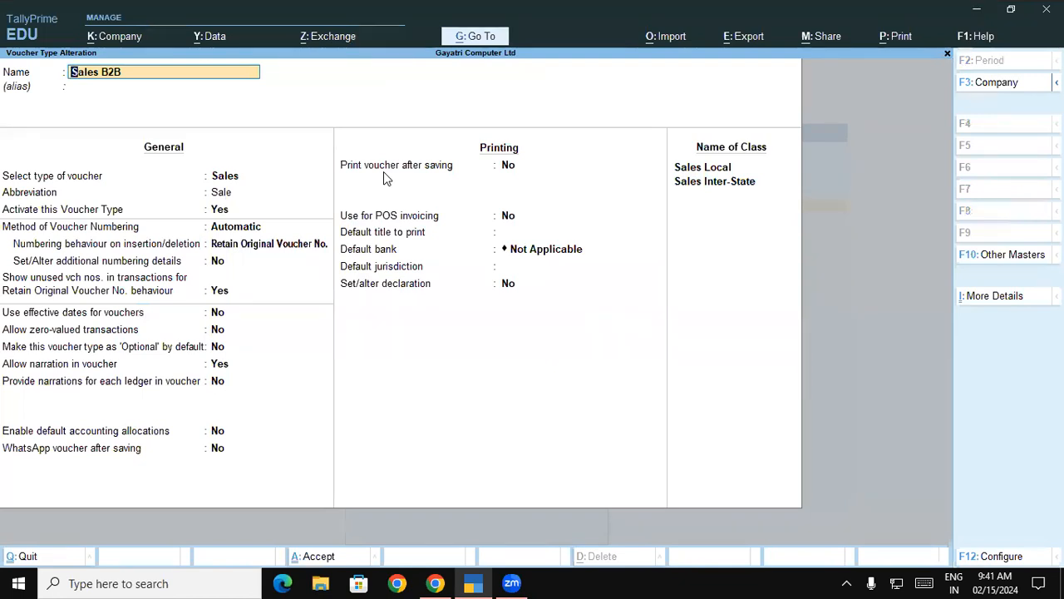
Step: Set Print voucher after saving to Yes for the Sales B2B voucher type and save it
click(508, 165)
text(y)
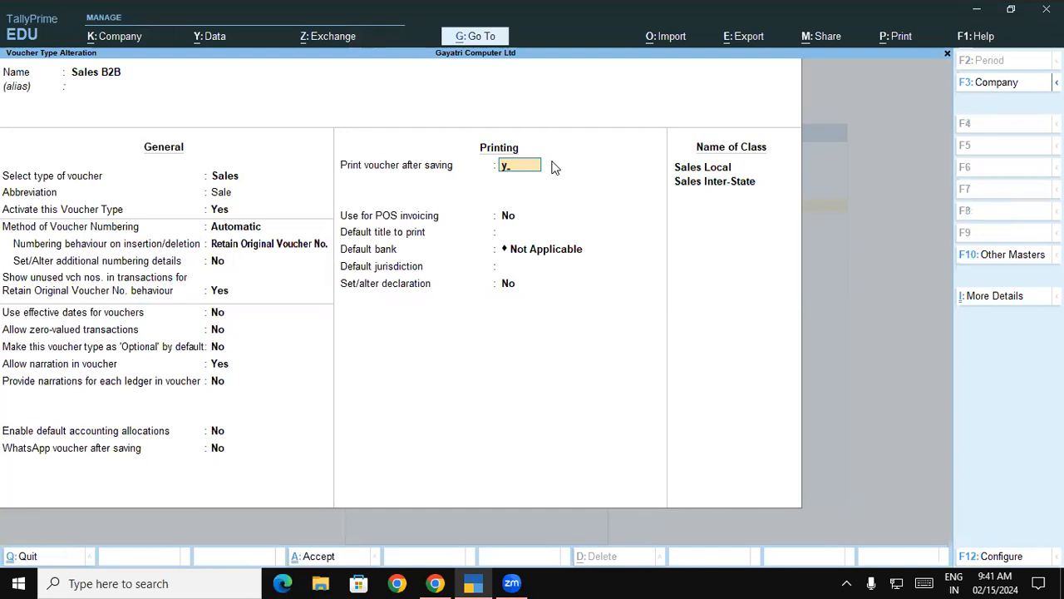
key(Return)
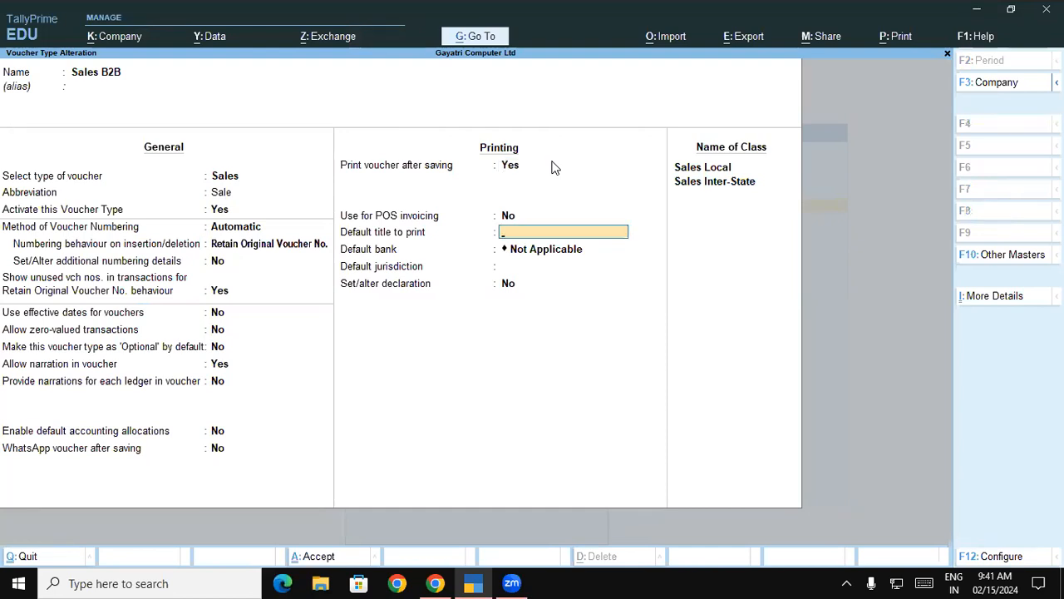
key(ctrl+a)
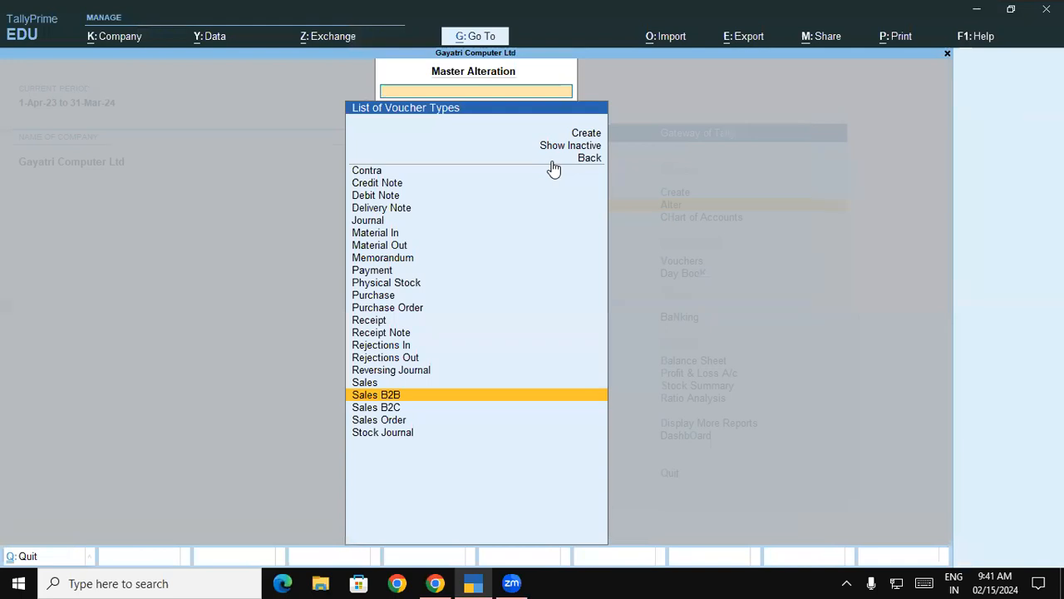
Step: Leave the voucher type list, return to the Gateway of Tally, and open the Day Book
key(Escape)
key(Escape)
key(Down)
key(Down)
key(Down)
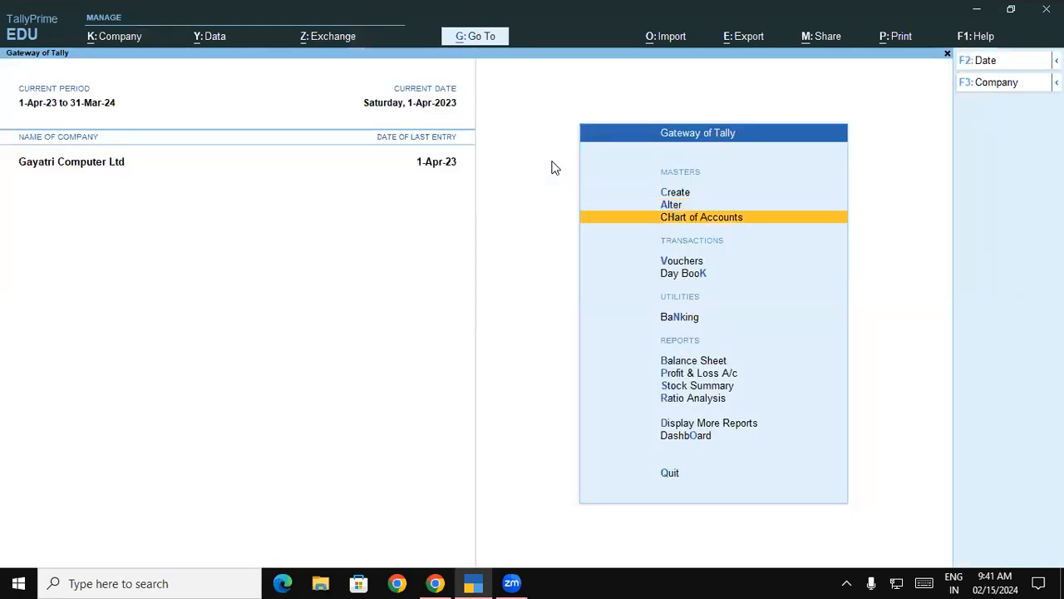
key(Return)
Step: Open the HP Logic PC World sales voucher B2B-003 from the Day Book
key(Down)
key(Down)
key(Down)
key(Down)
key(Down)
key(Down)
key(Down)
key(Down)
key(Down)
key(Down)
key(Down)
key(Down)
key(Down)
key(Down)
key(Down)
key(Down)
key(Down)
key(Down)
key(Down)
key(Down)
key(Down)
key(Down)
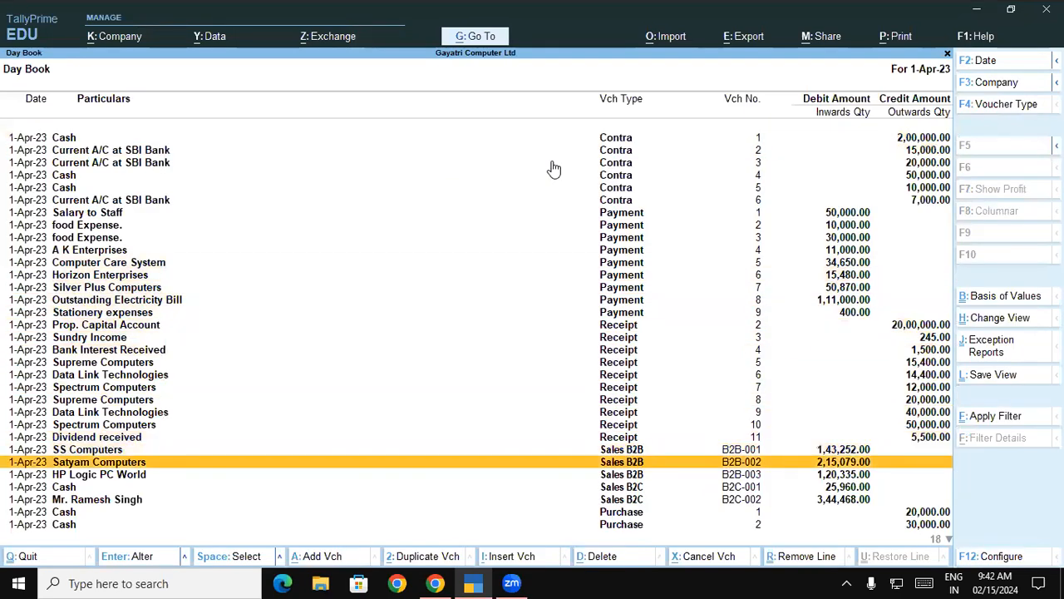
key(Return)
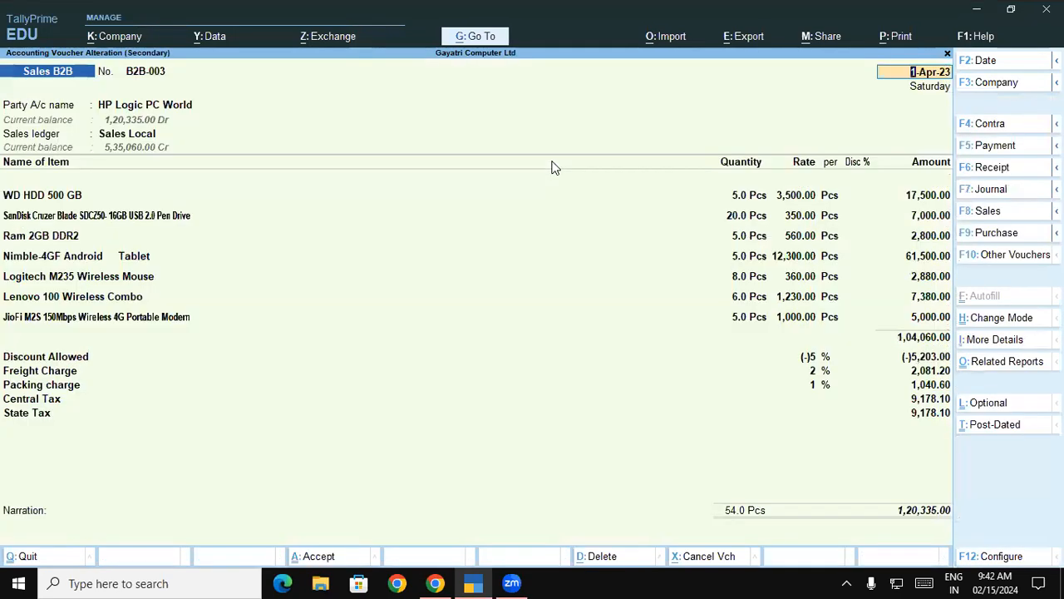
Step: Bring up the print options for invoice B2B-003 and examine the Configure, Preview and Print choices
key(ctrl)
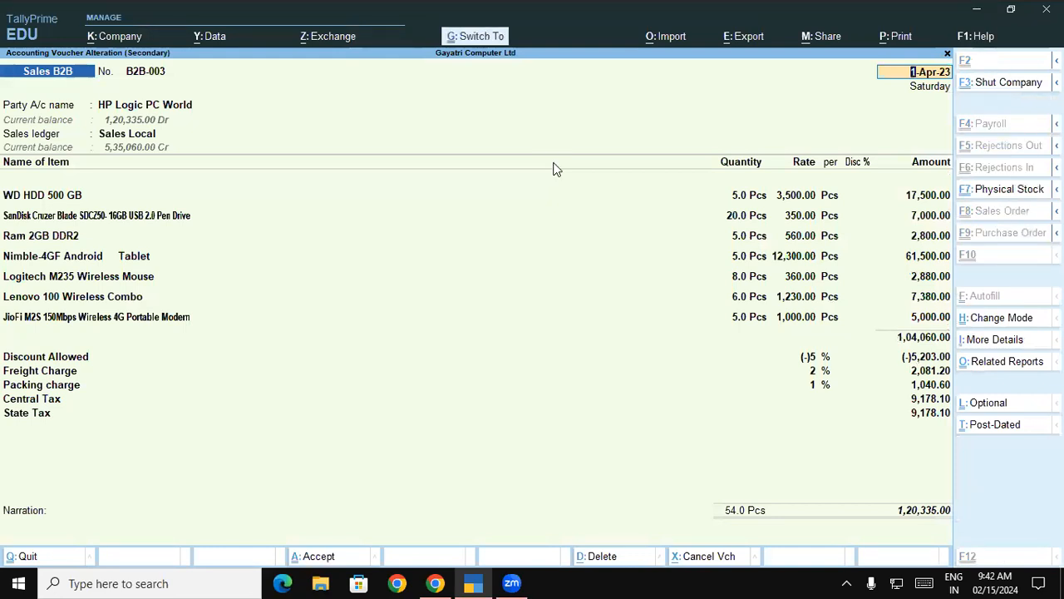
key(ctrl+p)
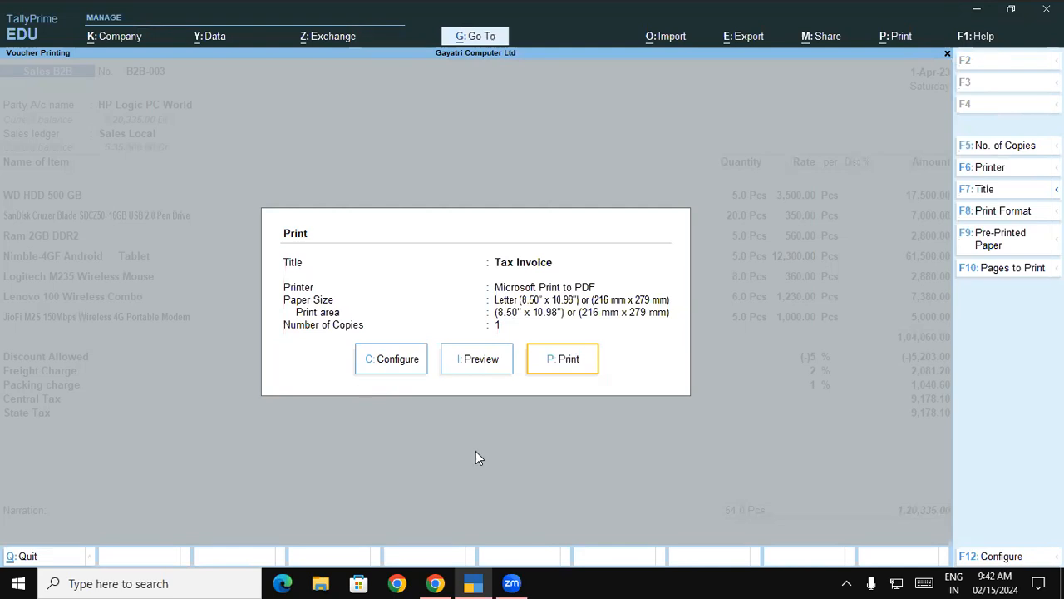
mouse_move(407, 351)
mouse_down()
mouse_move(404, 341)
mouse_move(351, 363)
mouse_move(396, 386)
mouse_move(408, 380)
mouse_up()
mouse_move(479, 336)
mouse_down()
mouse_move(440, 366)
mouse_move(515, 373)
mouse_move(478, 336)
mouse_move(492, 336)
mouse_up()
mouse_move(570, 330)
mouse_down()
mouse_move(546, 361)
mouse_move(603, 336)
mouse_move(544, 339)
mouse_up()
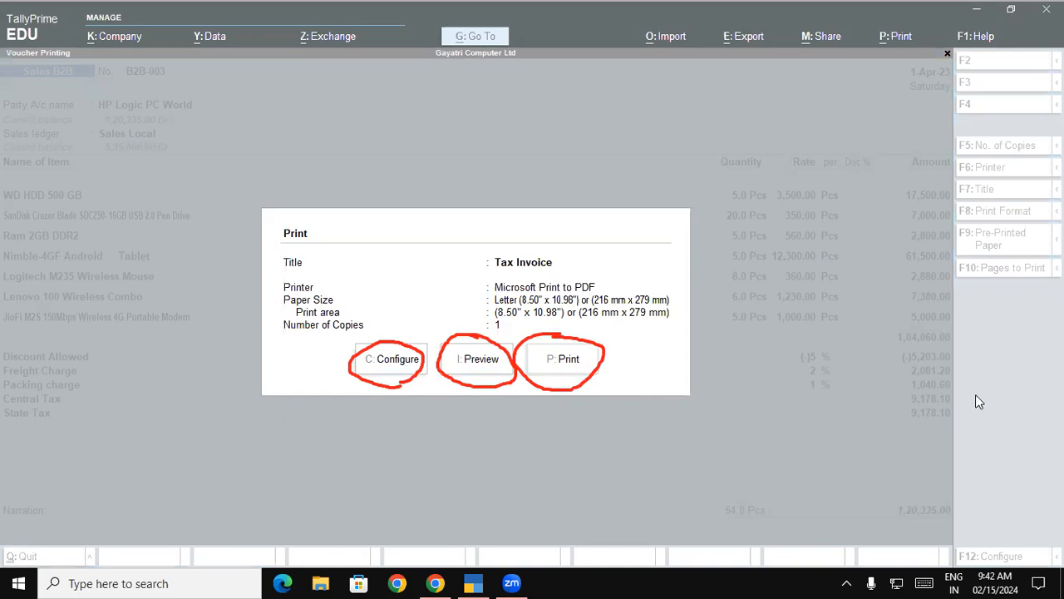
click(579, 368)
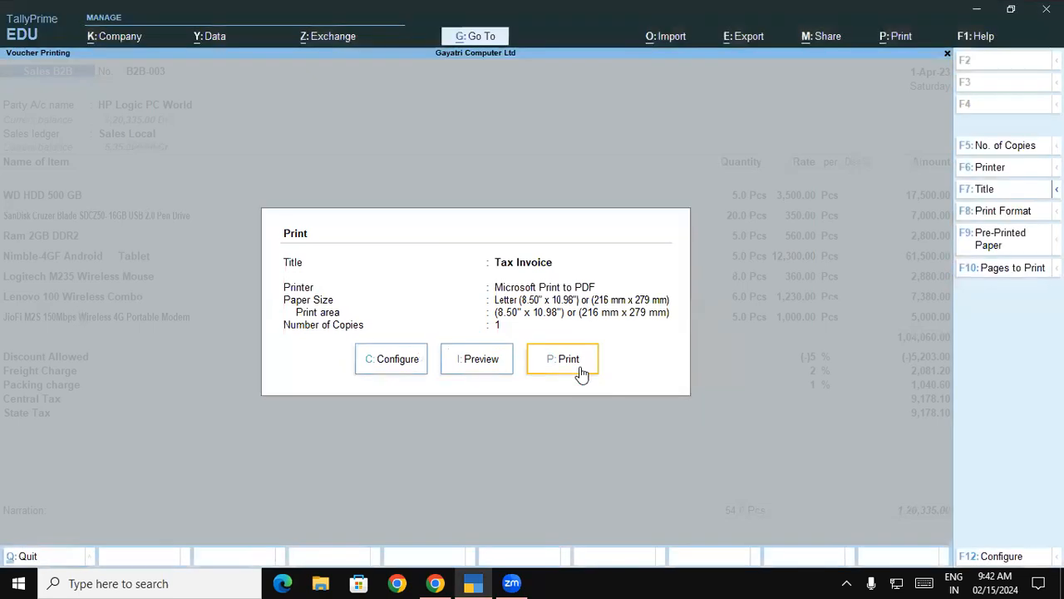
Step: Preview the B2B-003 tax invoice, zoom in to examine both pages, and return to the voucher without printing
click(492, 363)
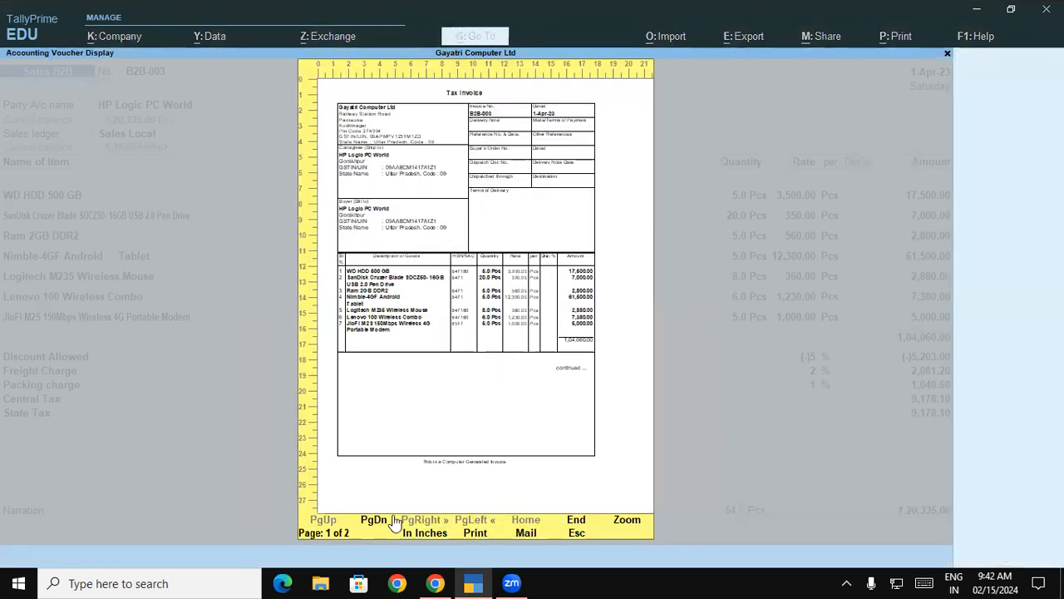
click(624, 520)
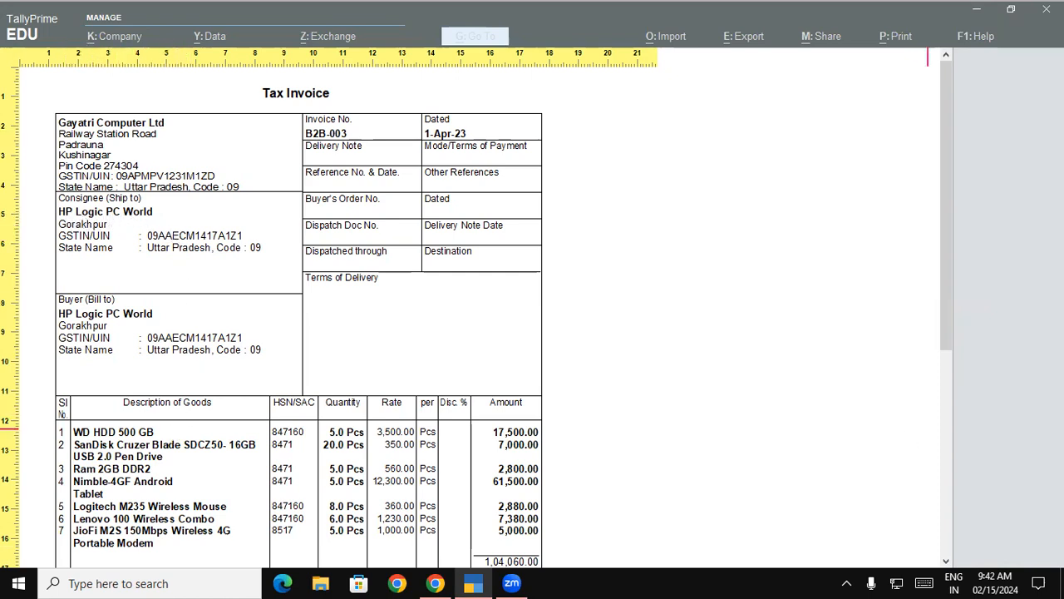
drag(945, 271, 932, 387)
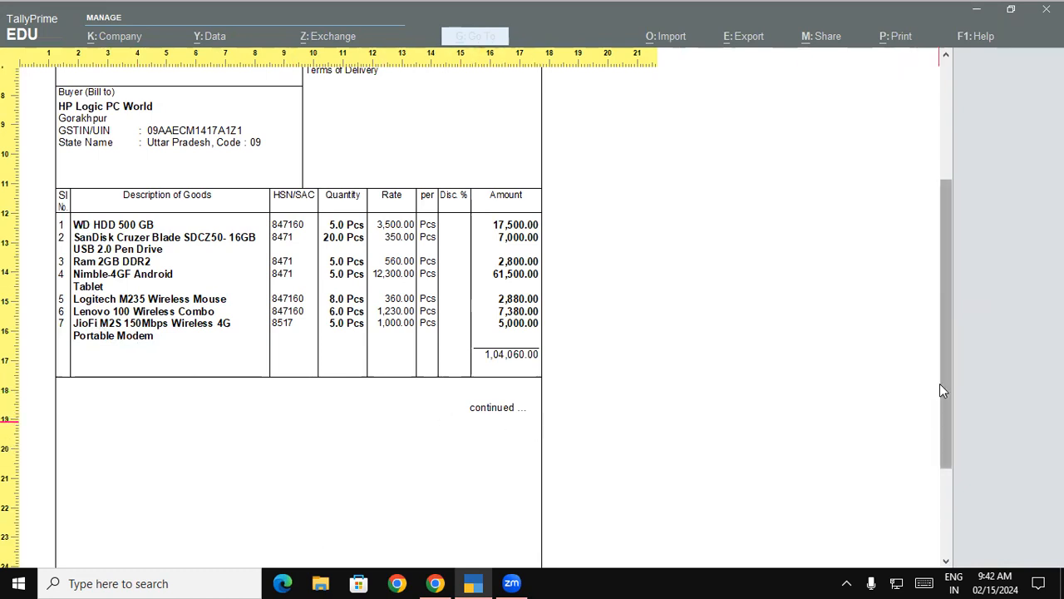
drag(948, 359, 958, 465)
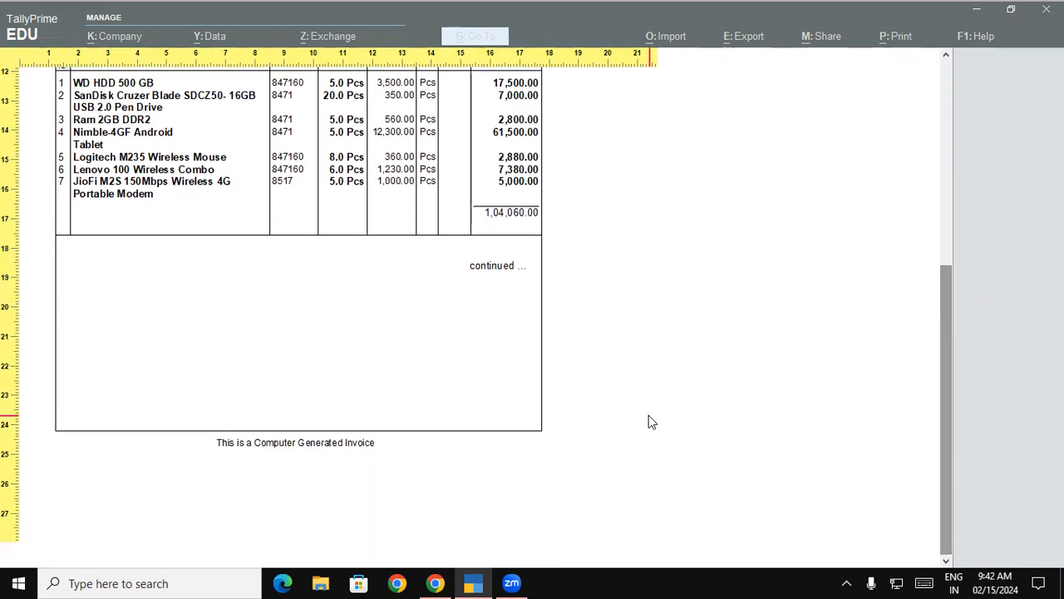
key(Page_Down)
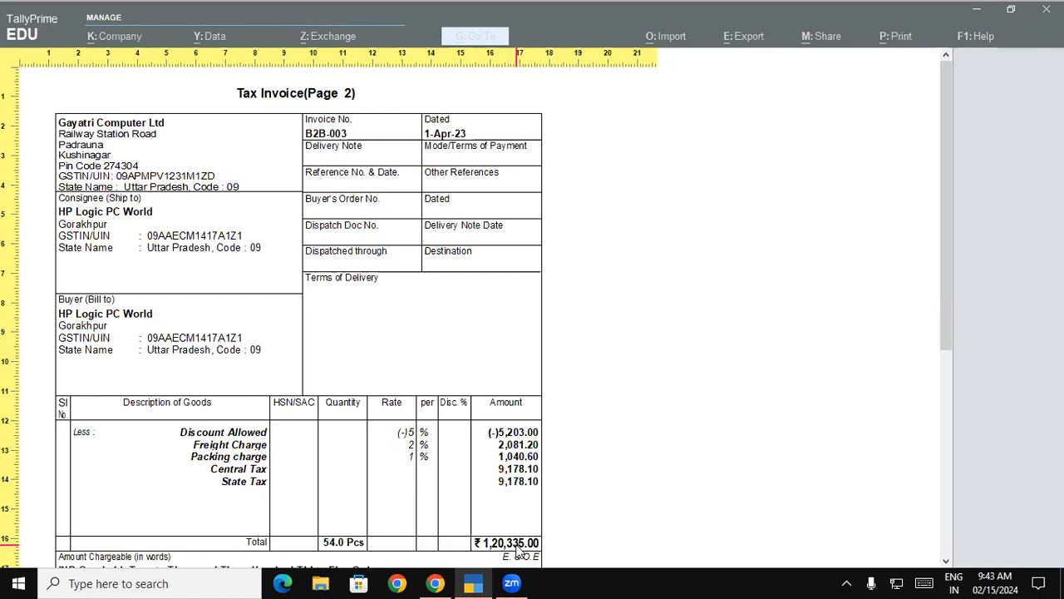
key(Escape)
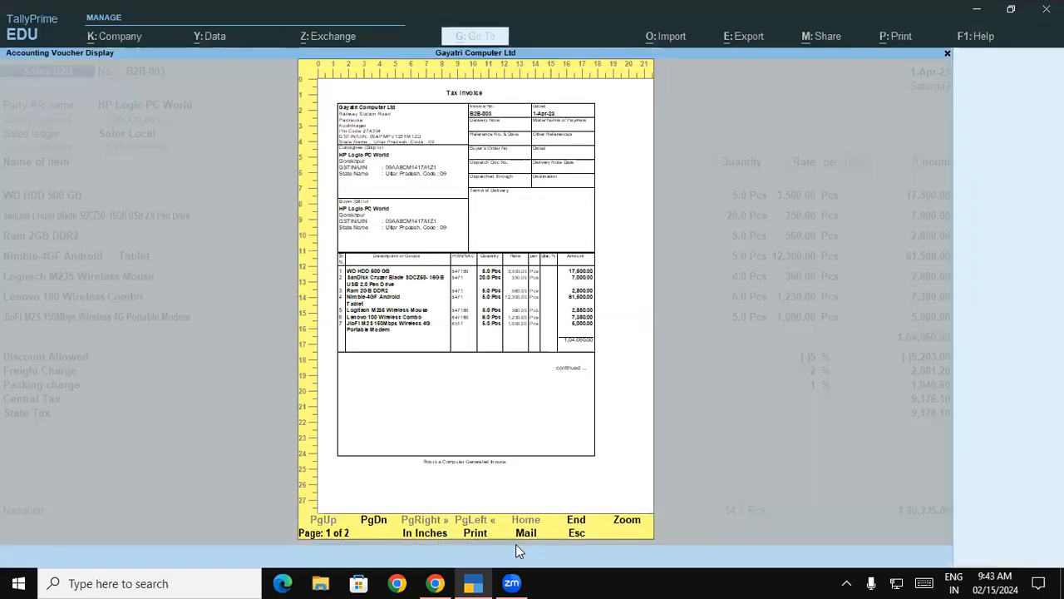
key(Escape)
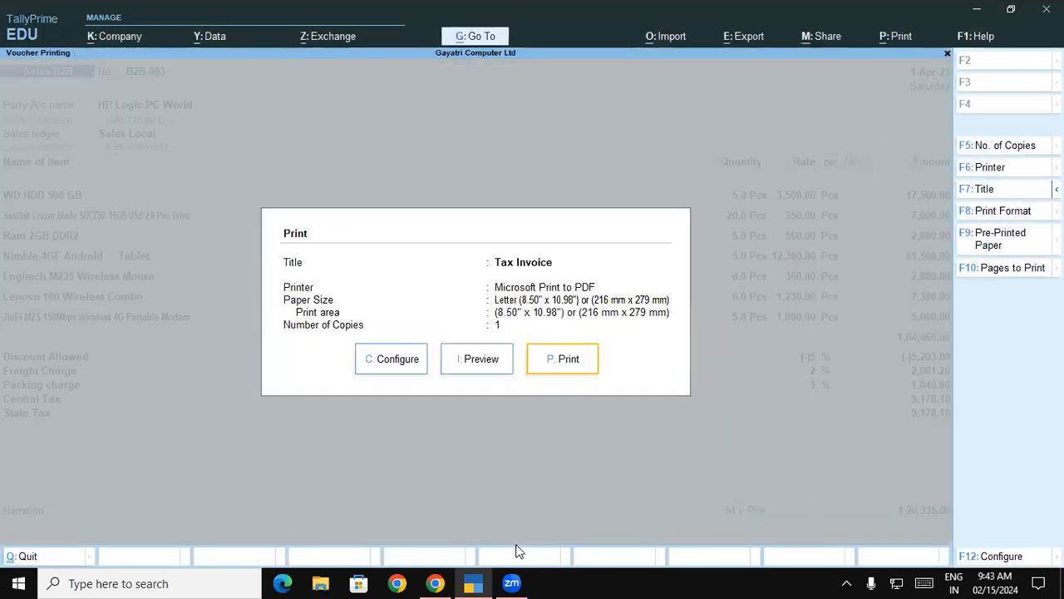
key(Escape)
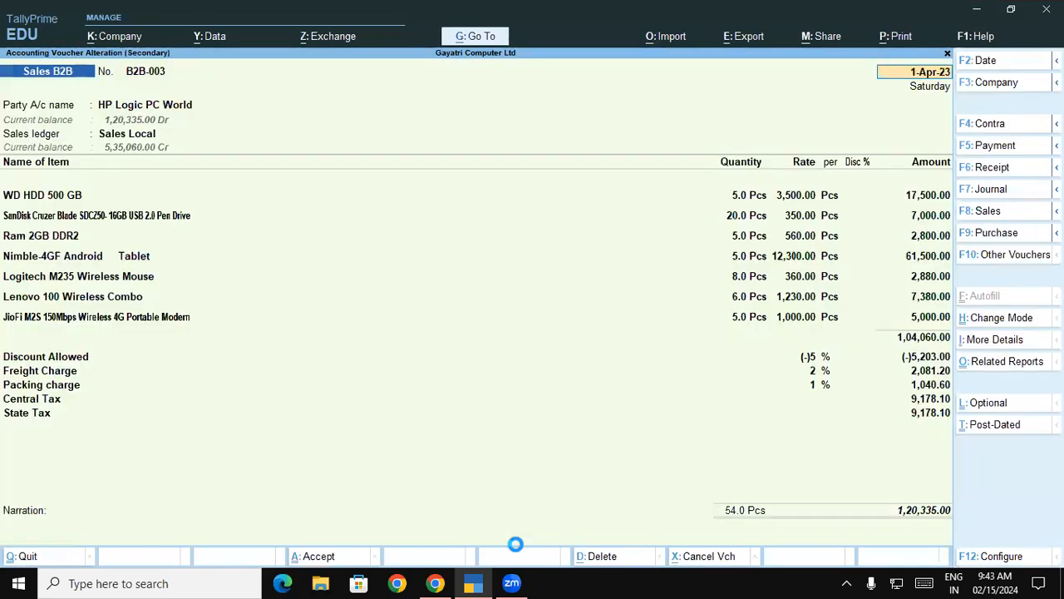
Step: Close voucher B2B-003 and open the Satyam Computers sales voucher B2B-002 from the Day Book
key(Escape)
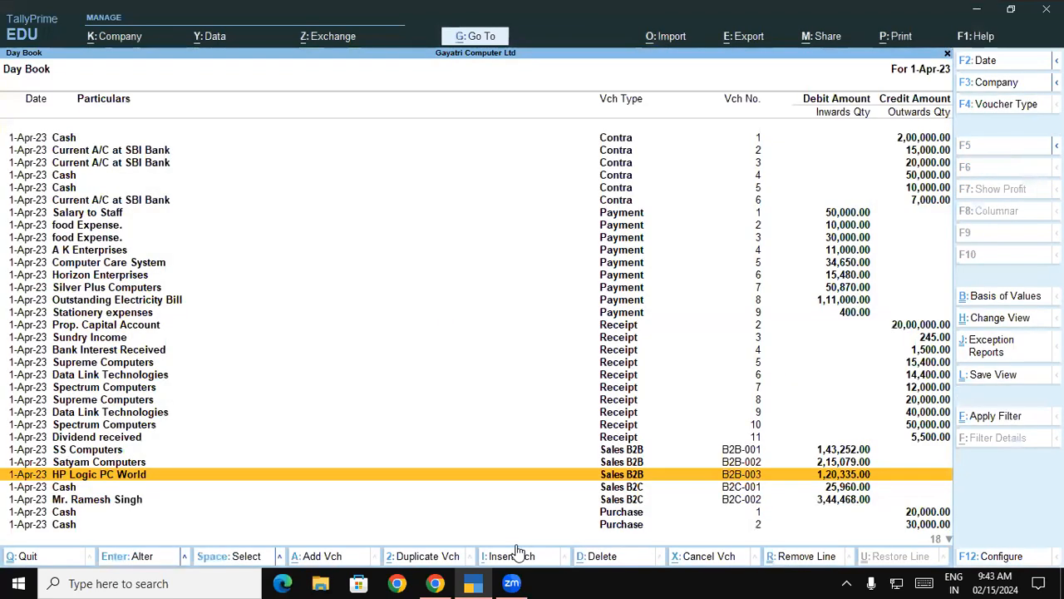
key(Up)
key(Return)
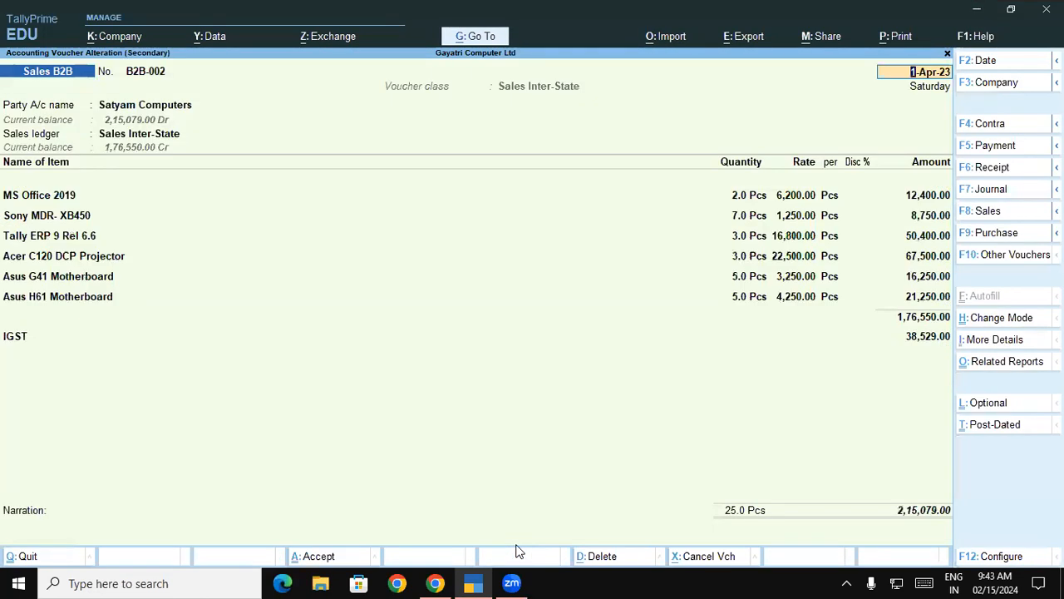
Step: Preview the B2B-002 tax invoice for printing and zoom in to examine its first page down to the footer
key(ctrl)
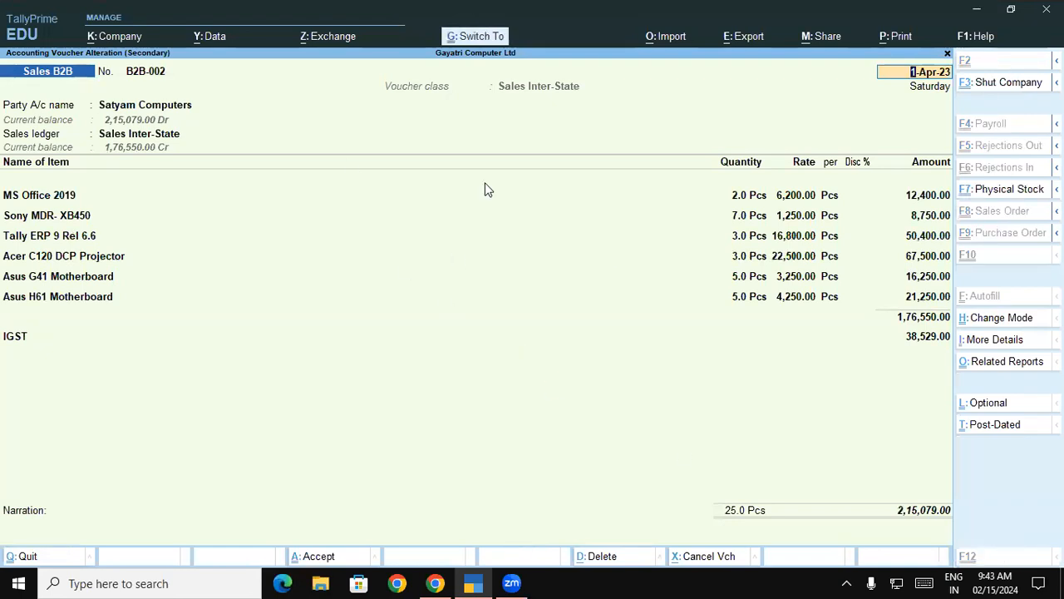
key(ctrl+p)
click(478, 361)
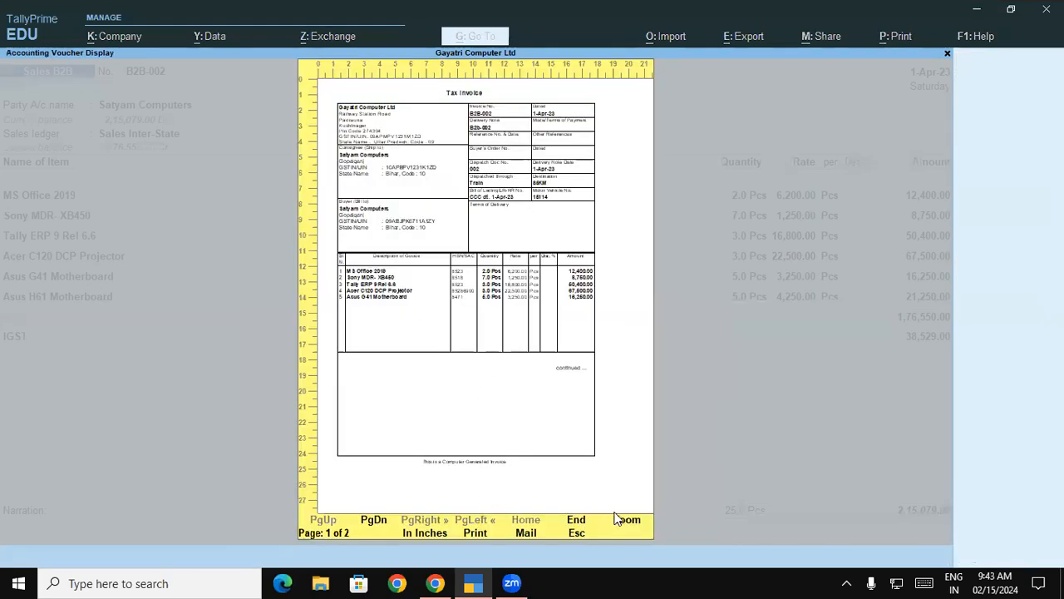
click(620, 519)
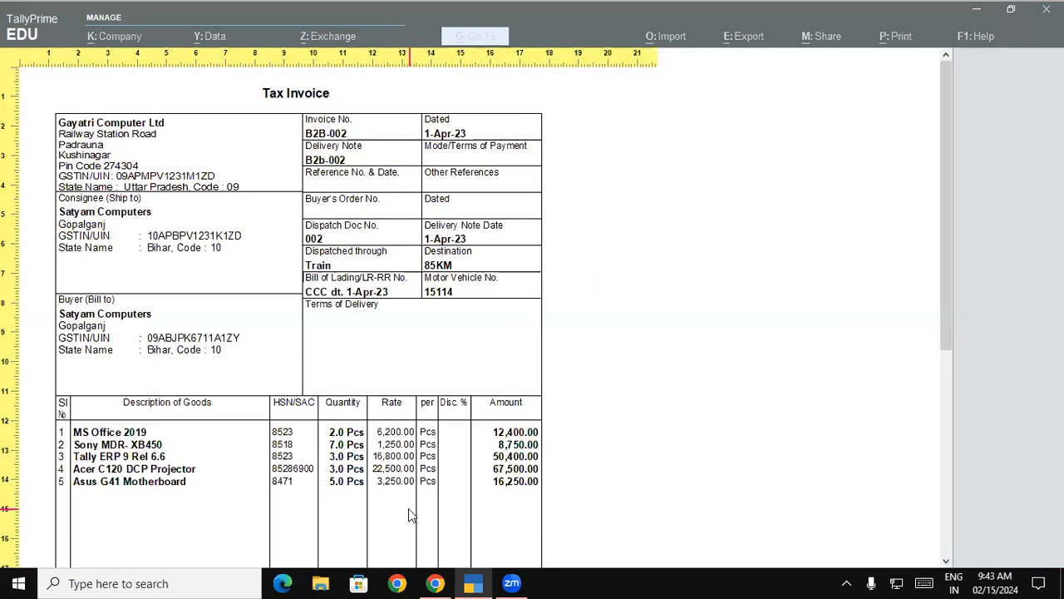
drag(945, 269, 923, 532)
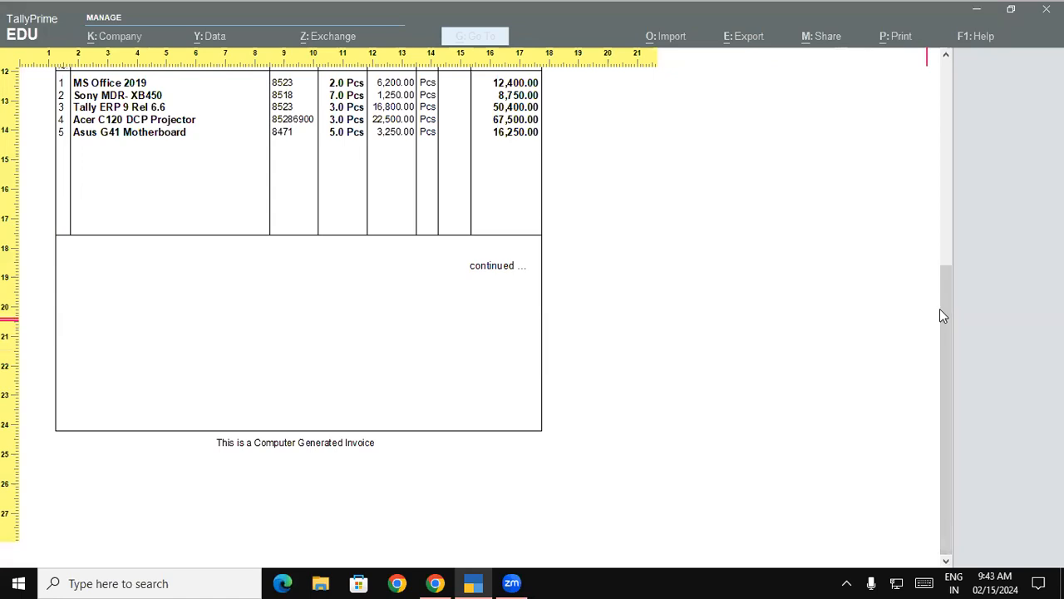
drag(946, 271, 808, 580)
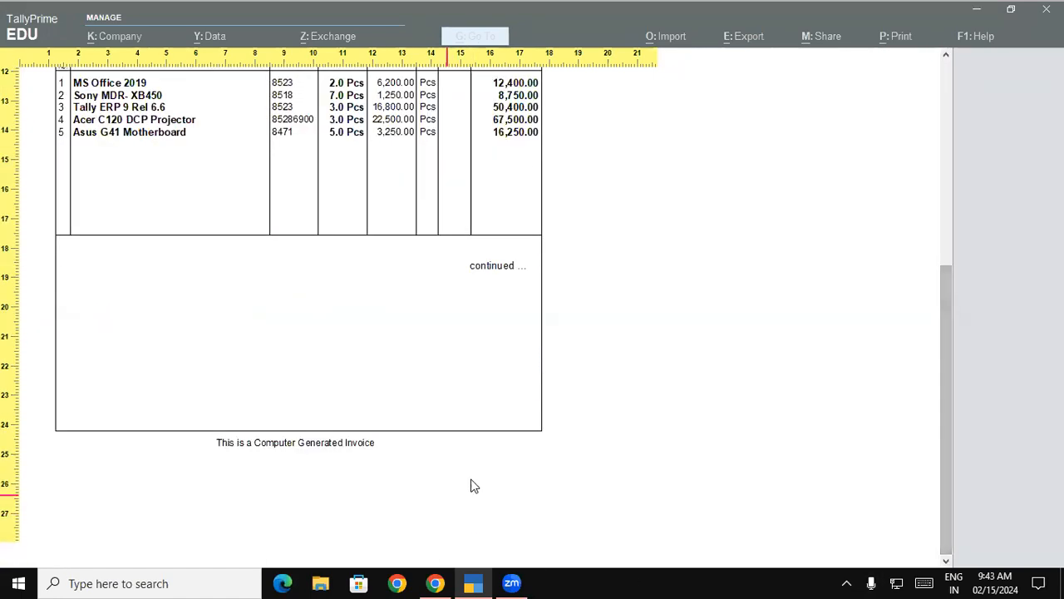
Step: Examine both pages of the zoomed B2B-002 invoice, including the second page's item, IGST and HSN/SAC tax summary
key(Page_Down)
scroll(566, 399, up, 2)
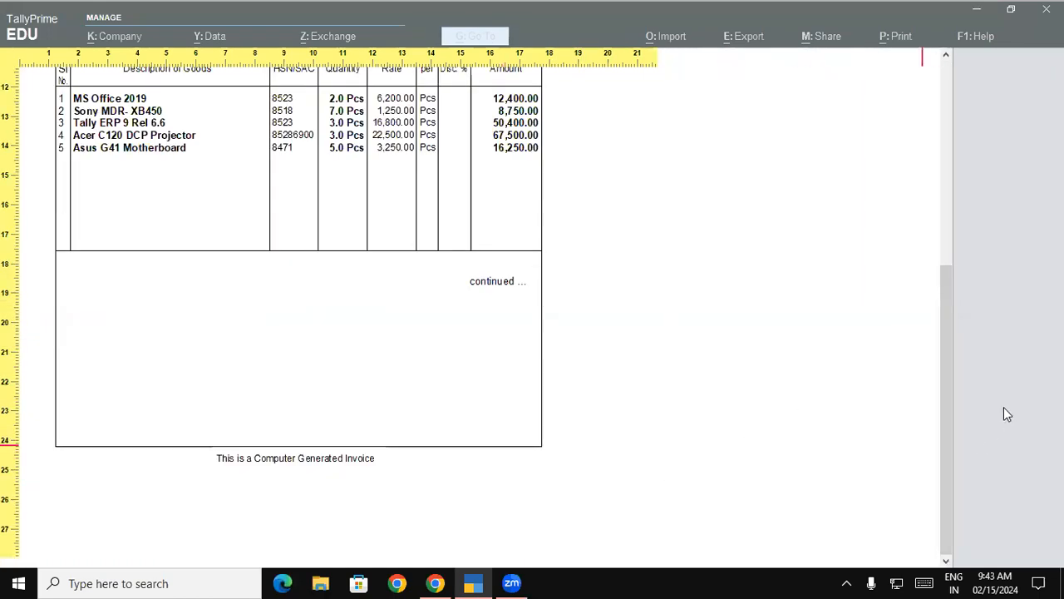
scroll(945, 379, down, 1)
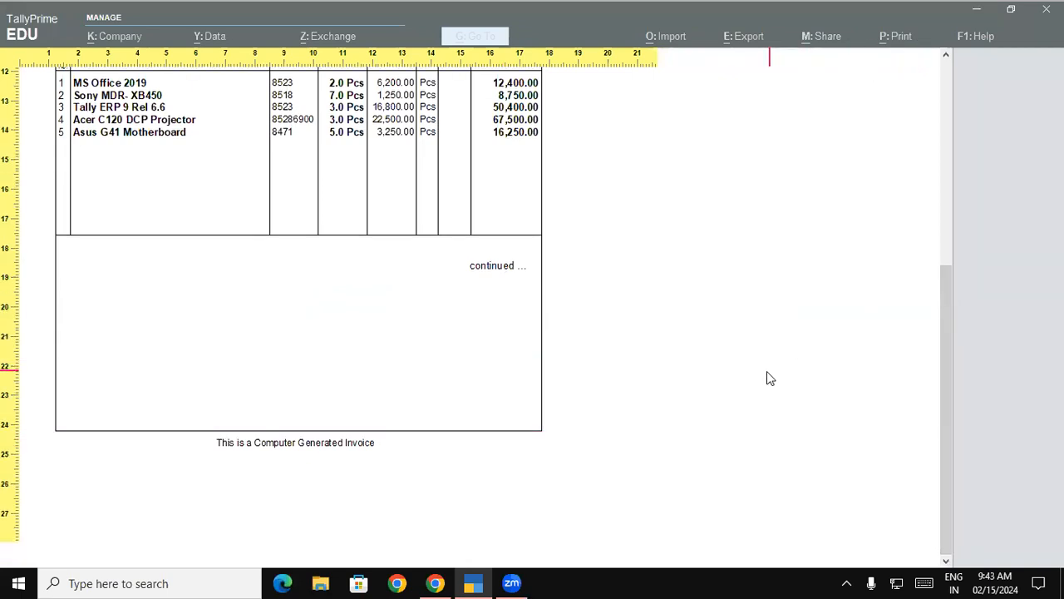
scroll(766, 372, up, 2)
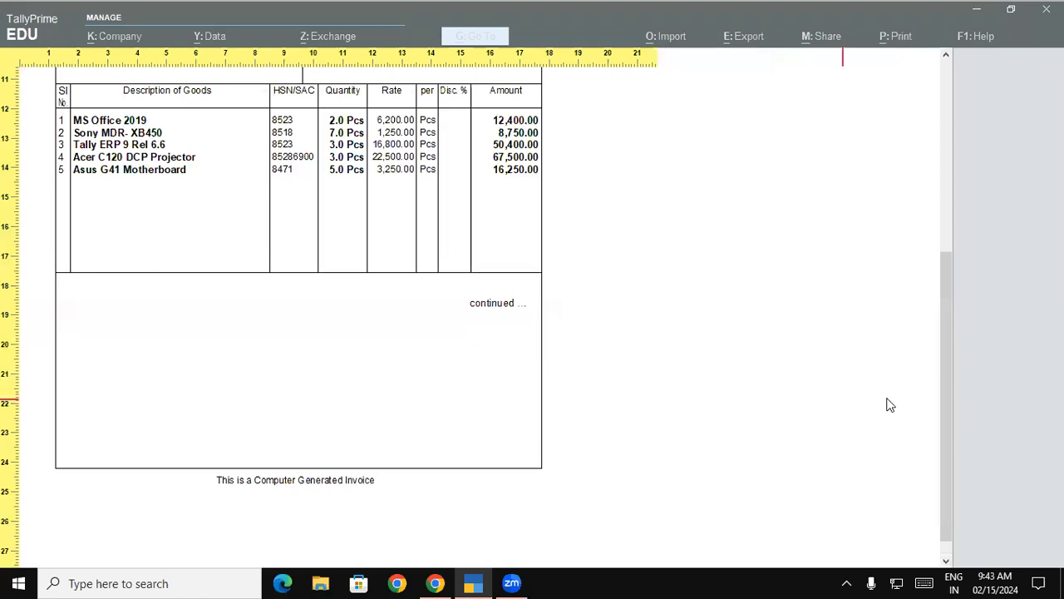
scroll(950, 472, down, 2)
drag(950, 471, 875, 101)
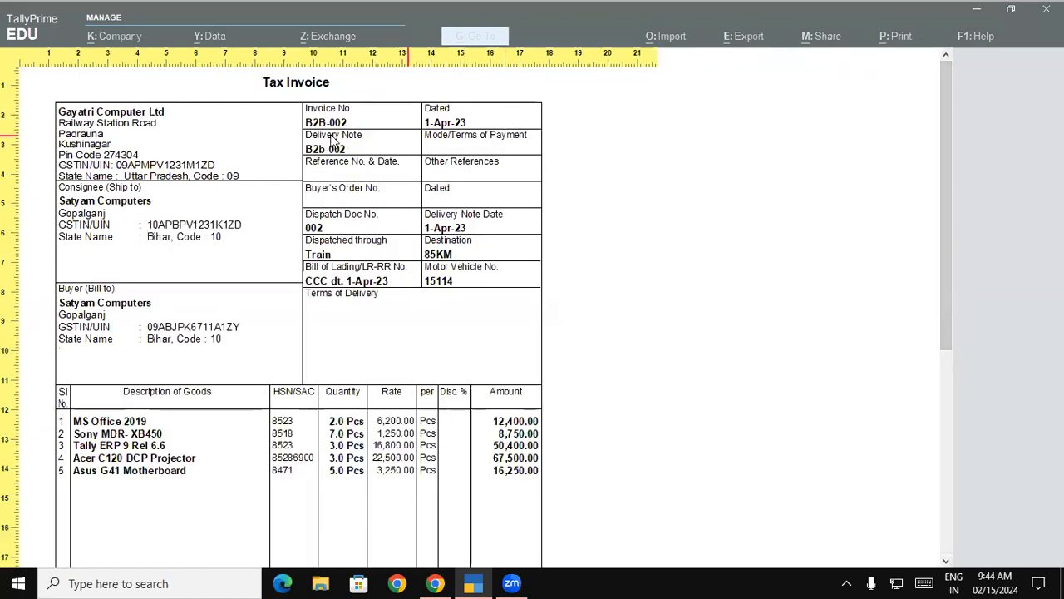
drag(945, 212, 926, 510)
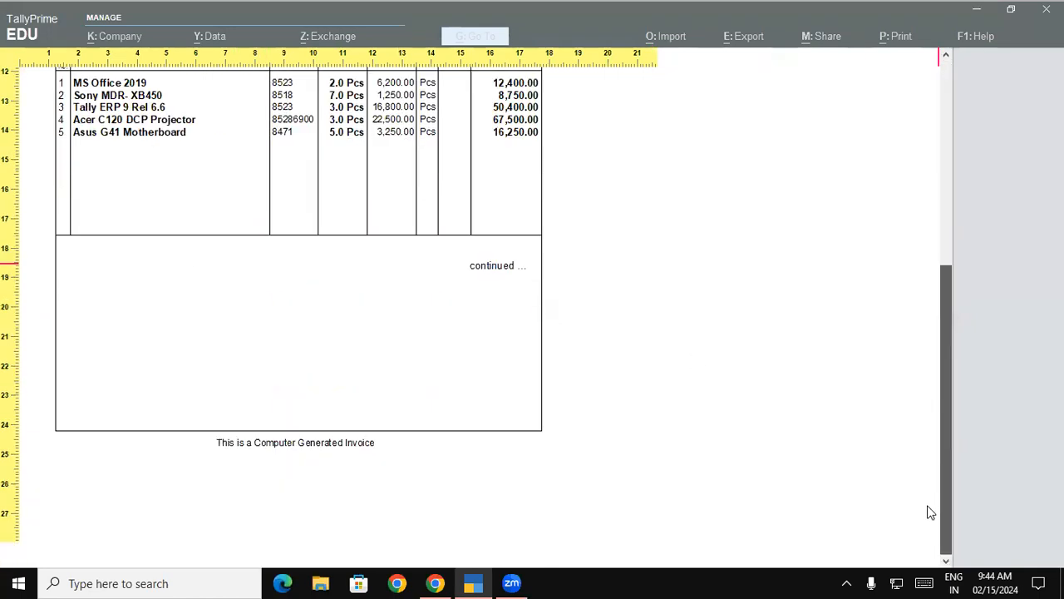
scroll(649, 438, down, 1)
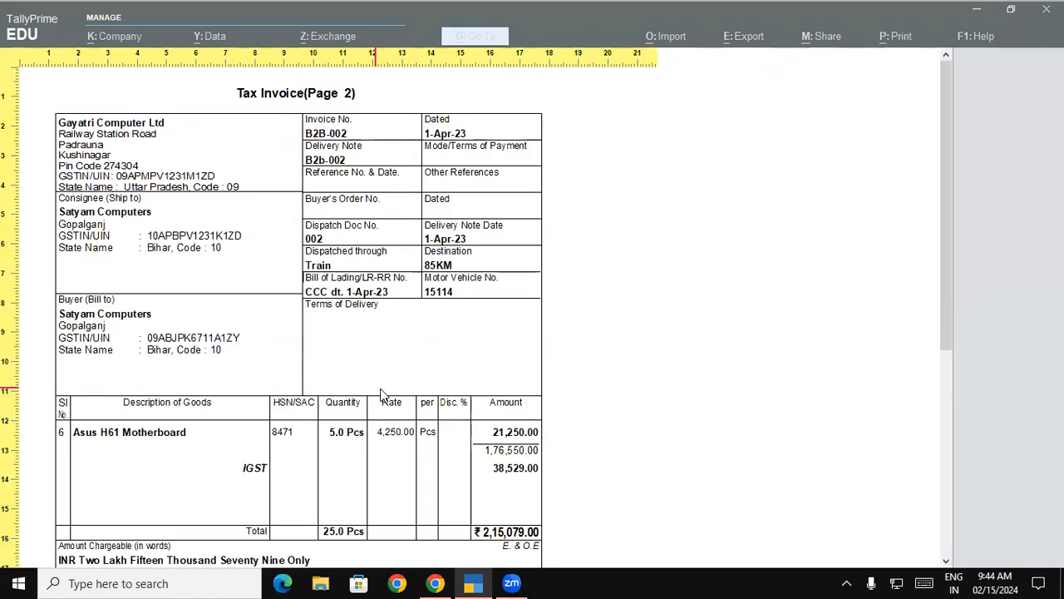
drag(939, 297, 891, 360)
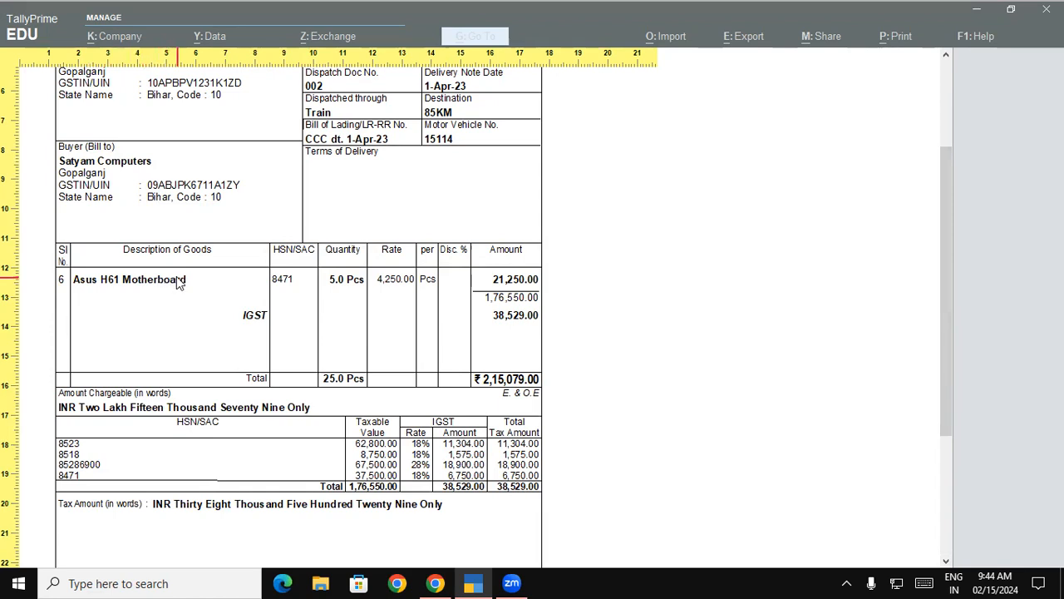
Step: Close the invoice preview without printing and leave the Day Book for the Gateway of Tally
key(Escape)
key(Escape)
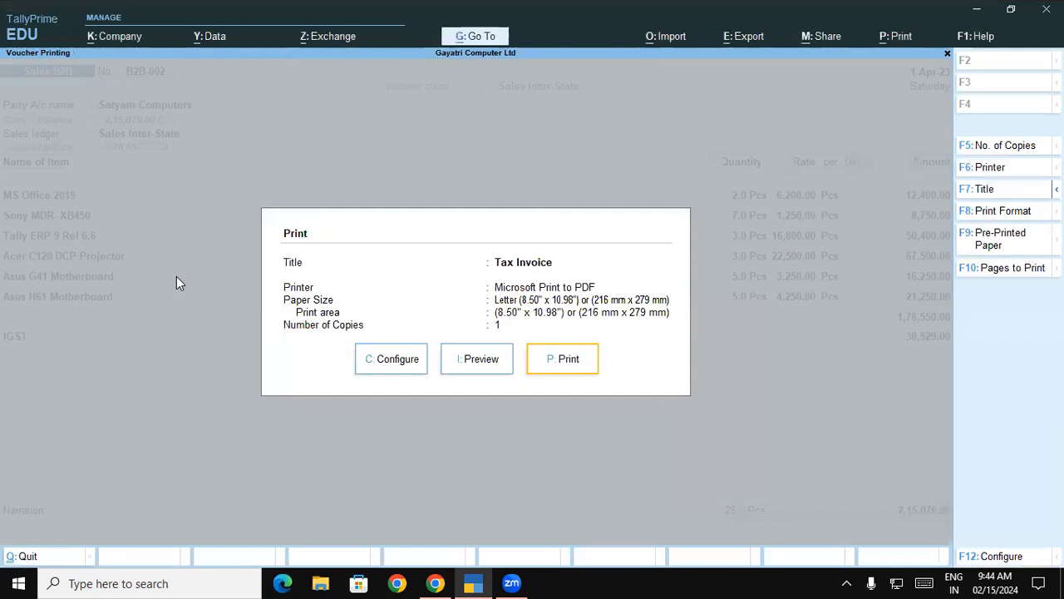
key(Escape)
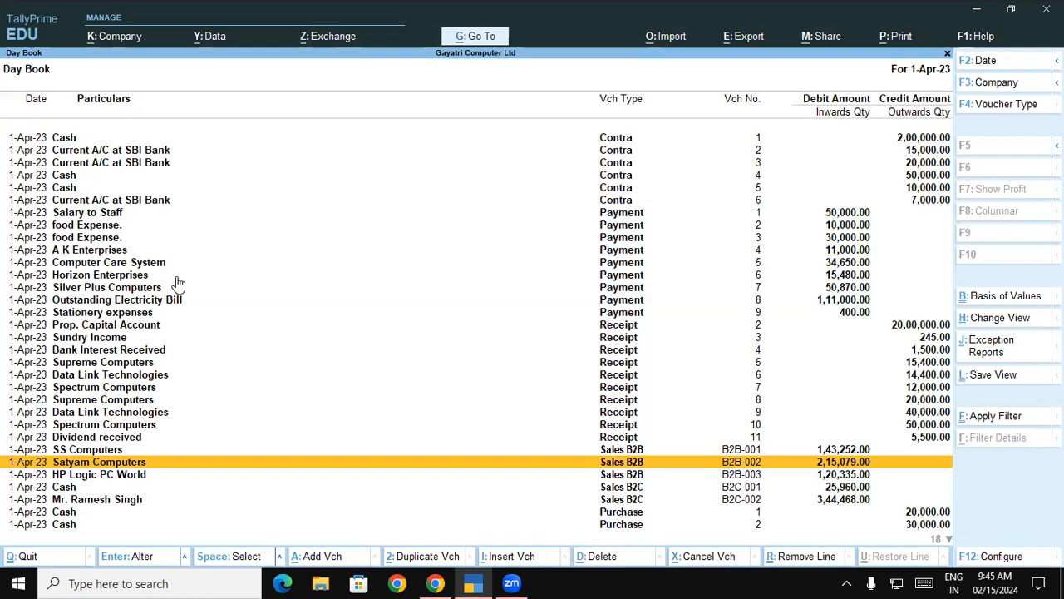
key(Escape)
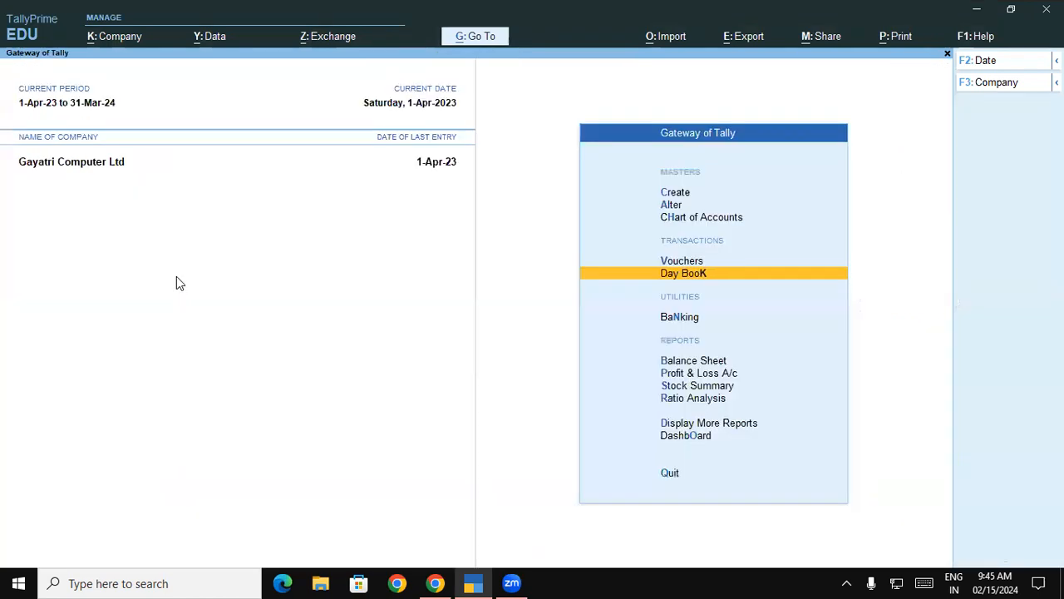
key(Up)
key(Return)
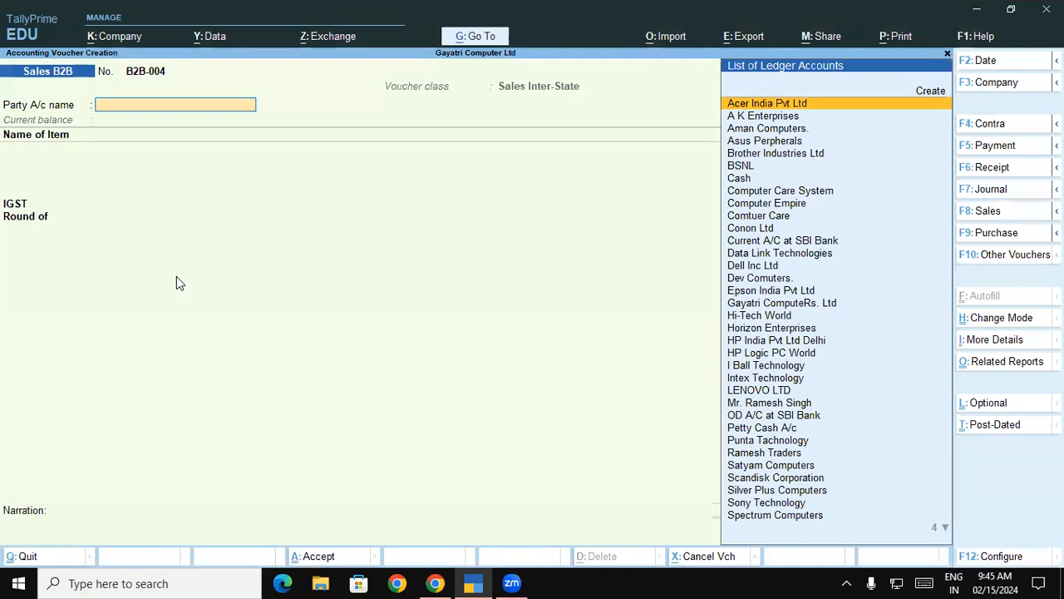
key(Escape)
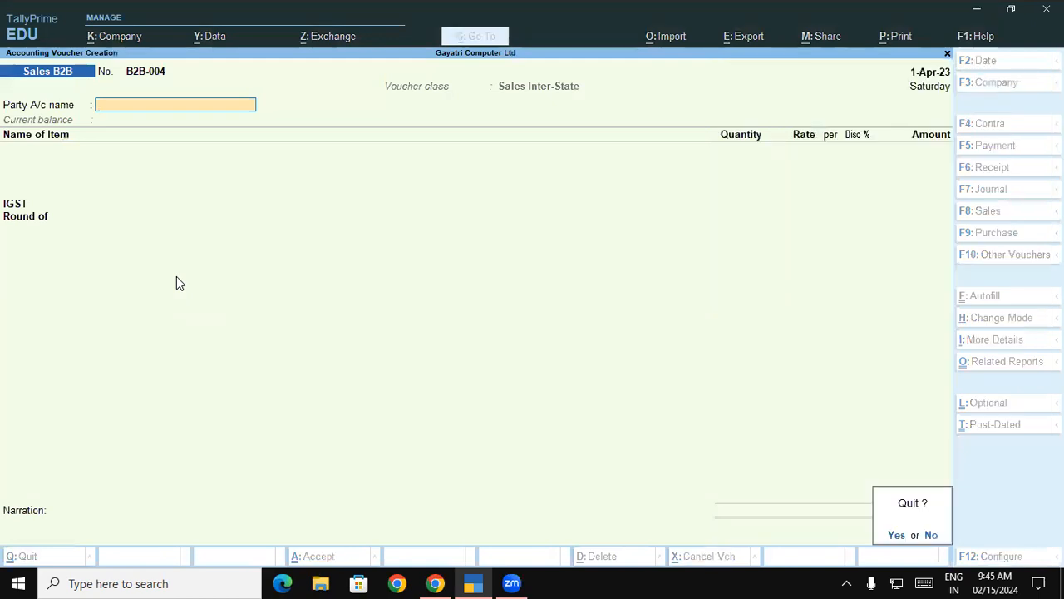
key(Return)
Step: Bring up the list of voucher types for master alteration
key(Up)
key(Up)
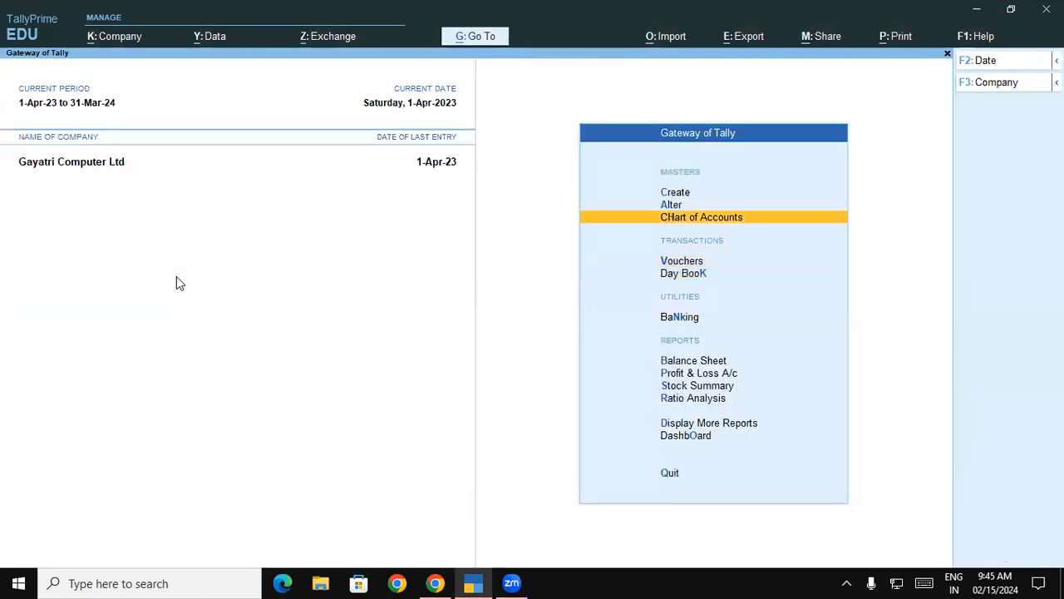
key(Return)
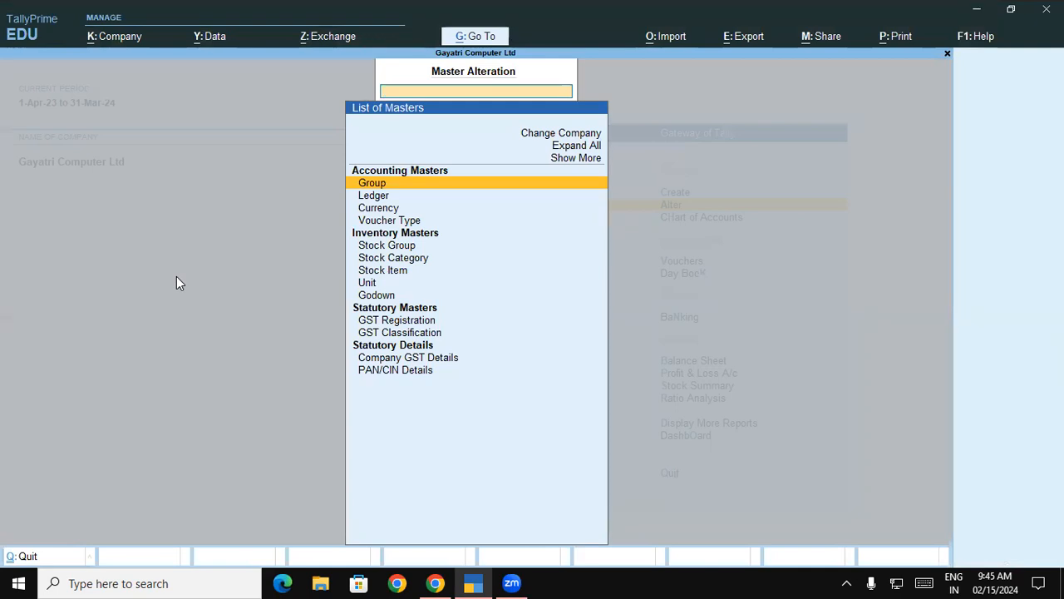
key(Down)
key(Down)
key(Down)
key(Return)
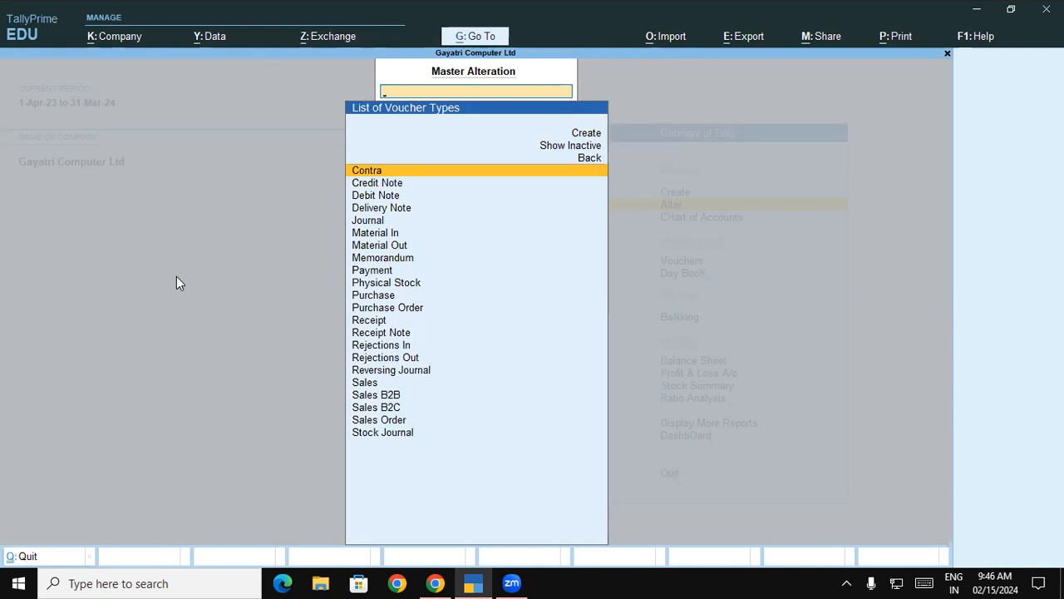
Step: Open the Sales B2B voucher type for alteration
key(Down)
key(Down)
key(Down)
key(Down)
key(Down)
key(Down)
key(Down)
key(Down)
key(Down)
key(Down)
key(Down)
key(Down)
key(Down)
key(Down)
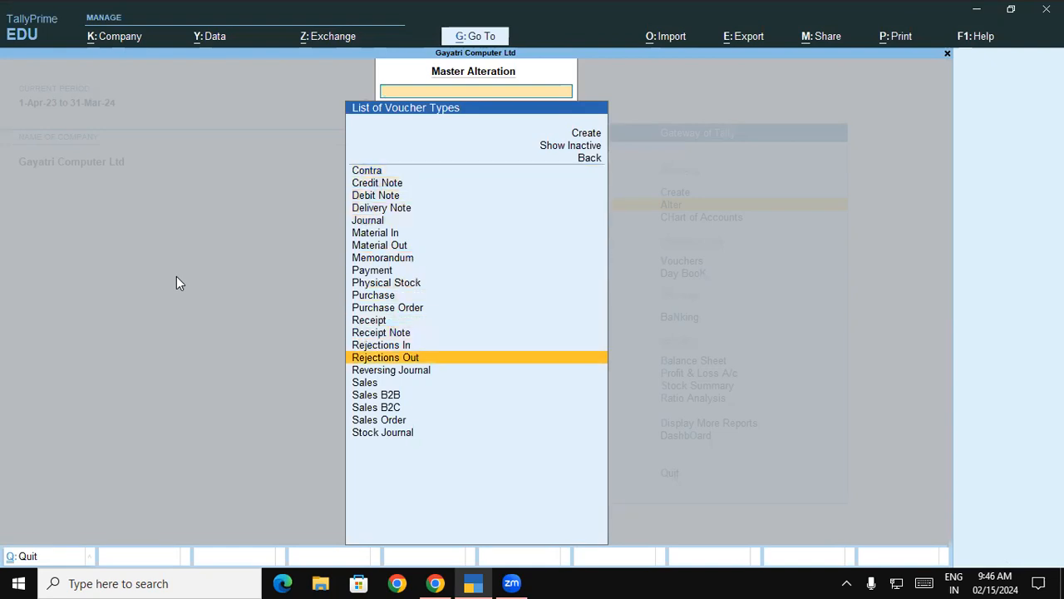
key(Down)
key(Down)
key(Down)
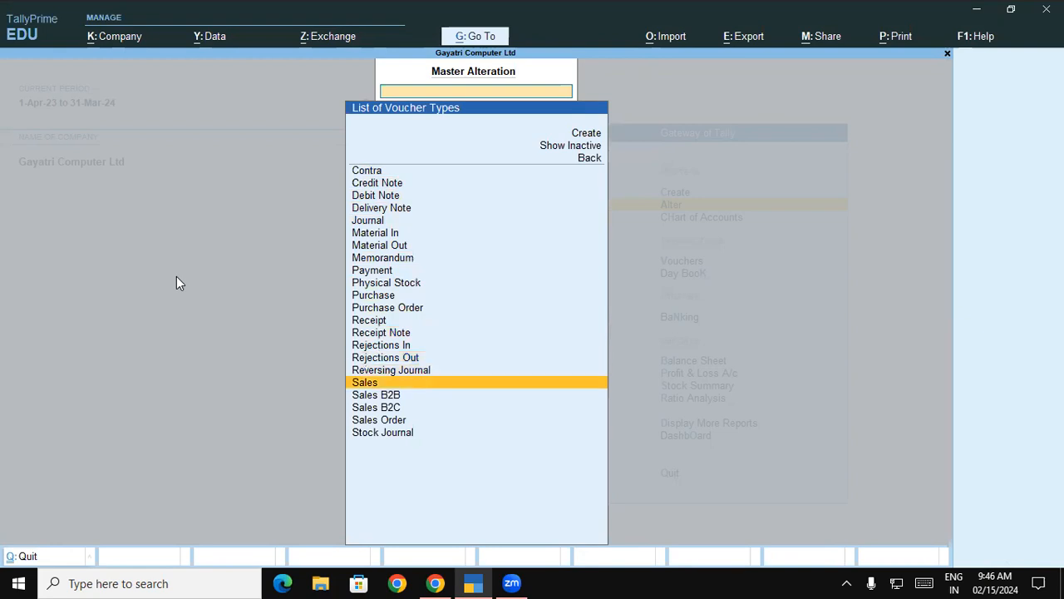
key(Return)
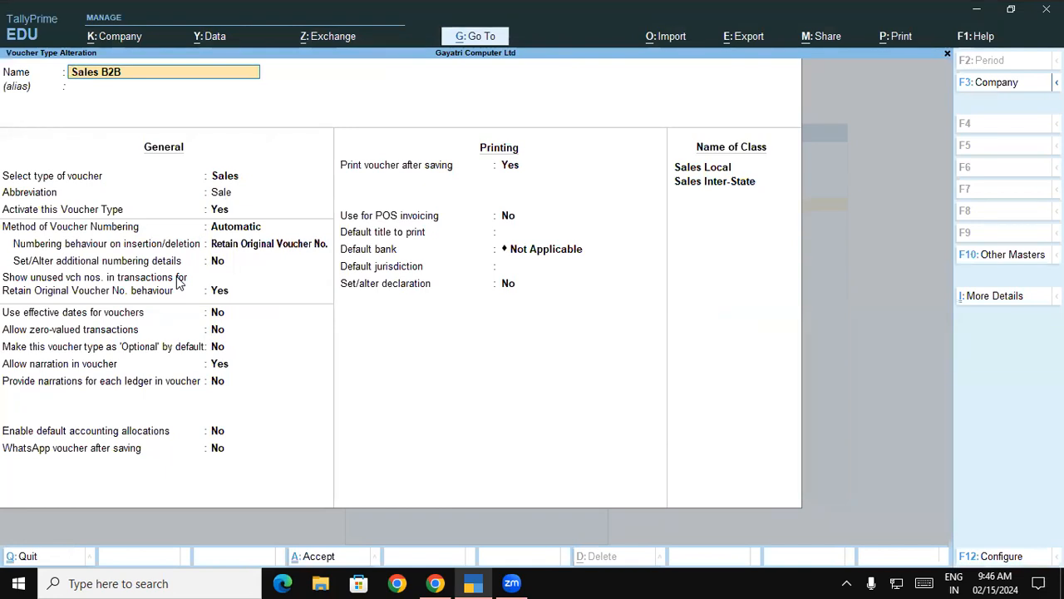
Step: Bring up the Print choices from the Sales B2B voucher type screen, examine them, and dismiss them
key(alt)
key(alt+p)
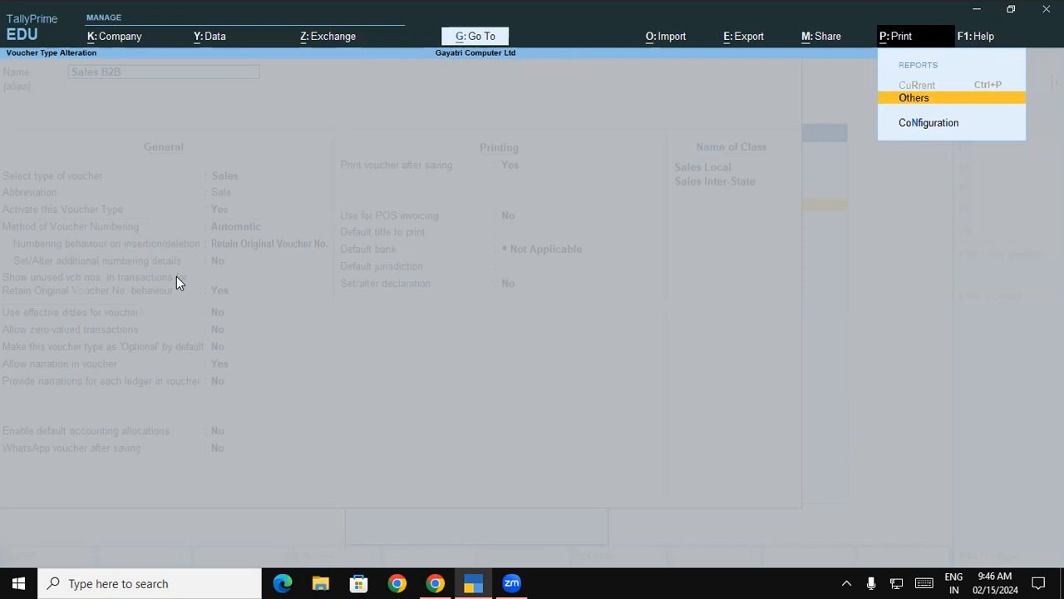
key(Escape)
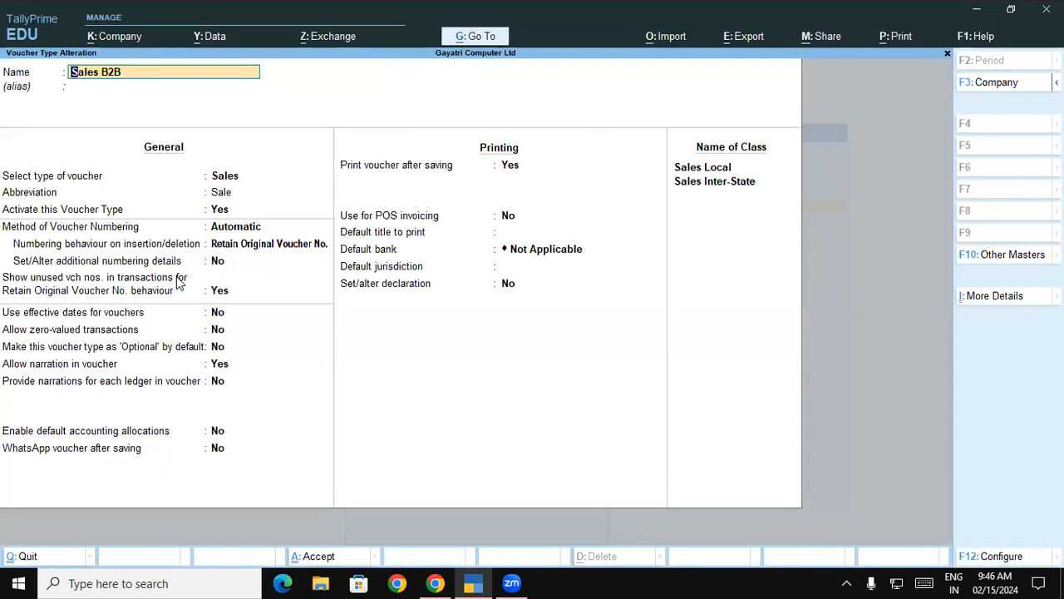
Step: Accept the Sales B2B voucher type and return to the Gateway of Tally, discarding any further edit
key(ctrl)
key(ctrl)
key(ctrl+a)
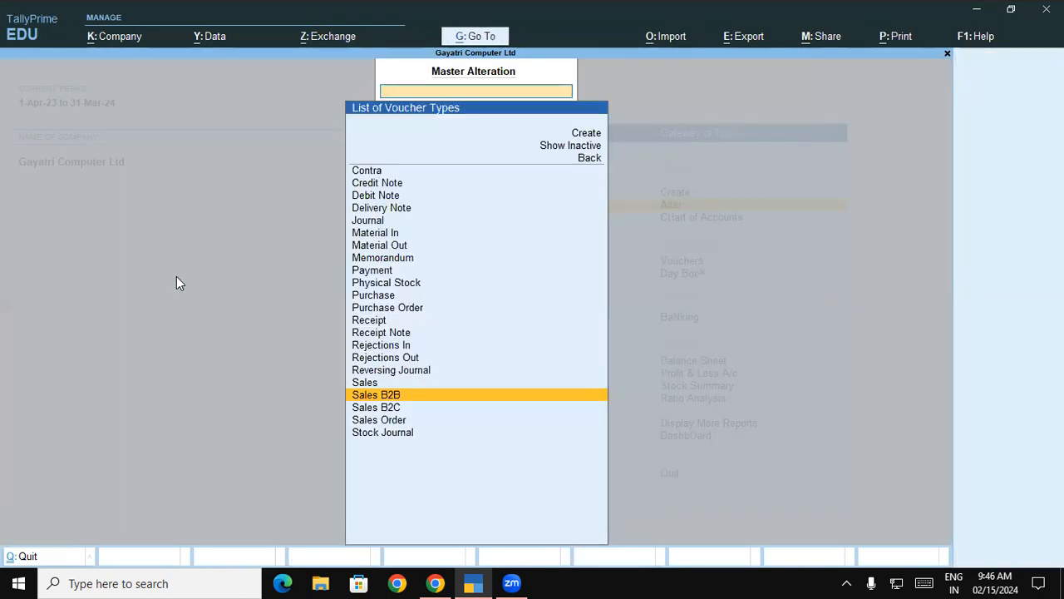
key(ctrl)
key(Return)
key(BackSpace)
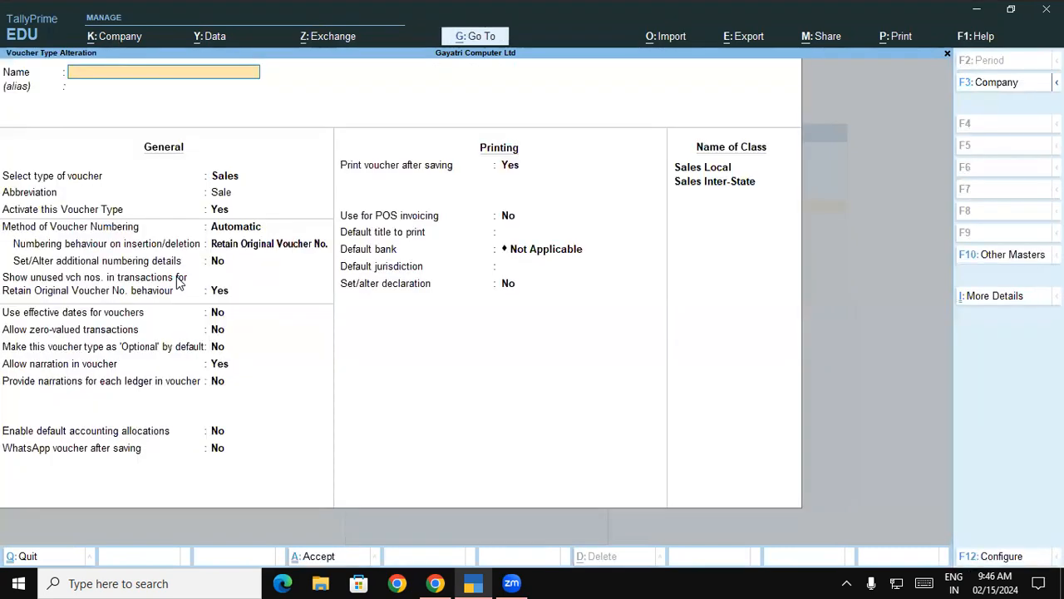
key(Escape)
key(Escape)
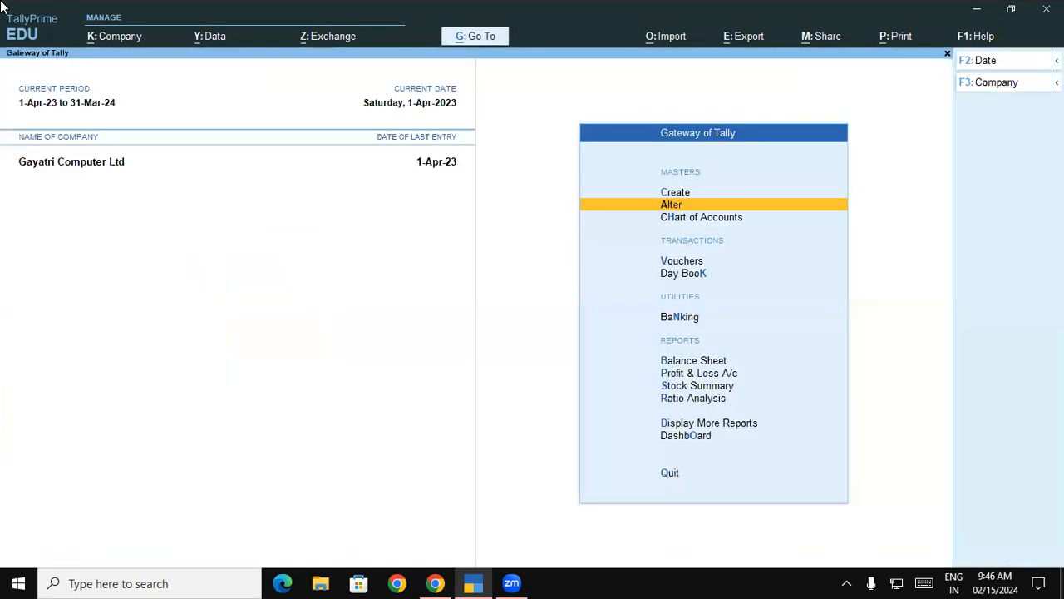
Step: Switch to the Tally notes PDF in Chrome, find the Supplier Inclusive Of Tax section on page 65, and highlight its heading
click(435, 583)
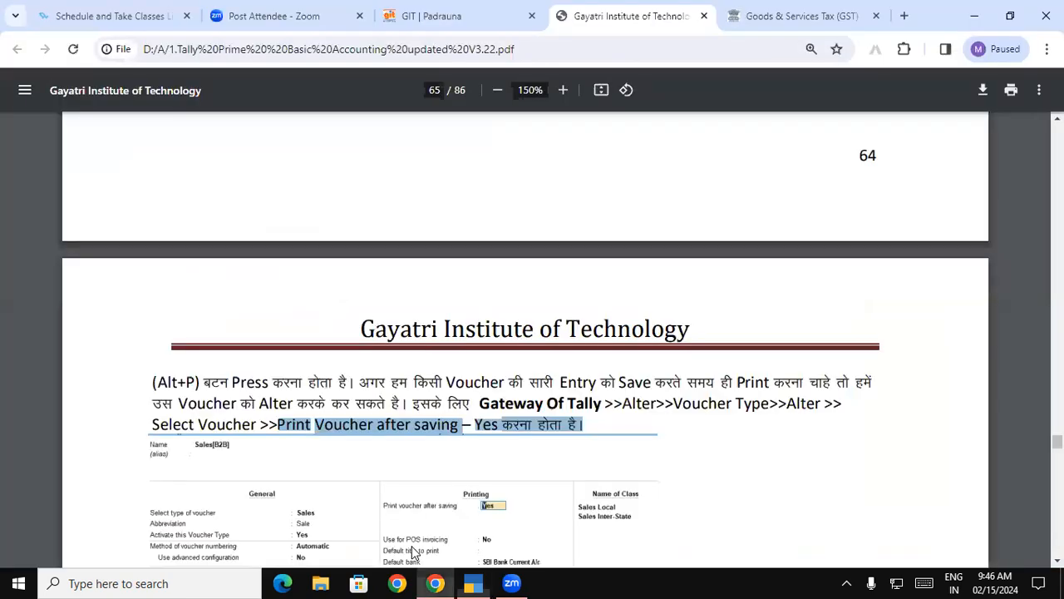
click(635, 514)
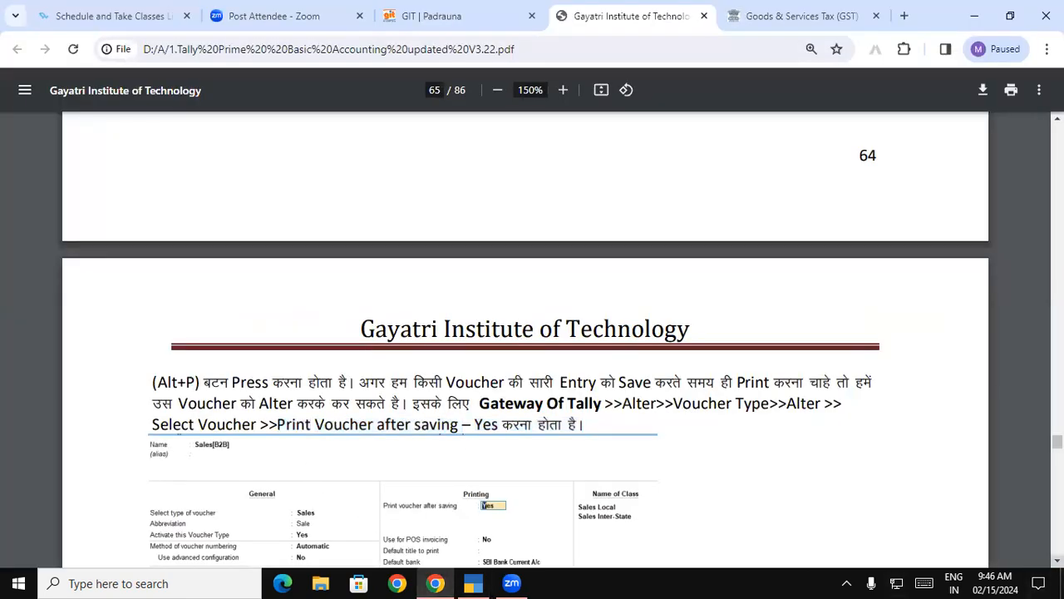
click(1058, 562)
scroll(525, 340, down, 6)
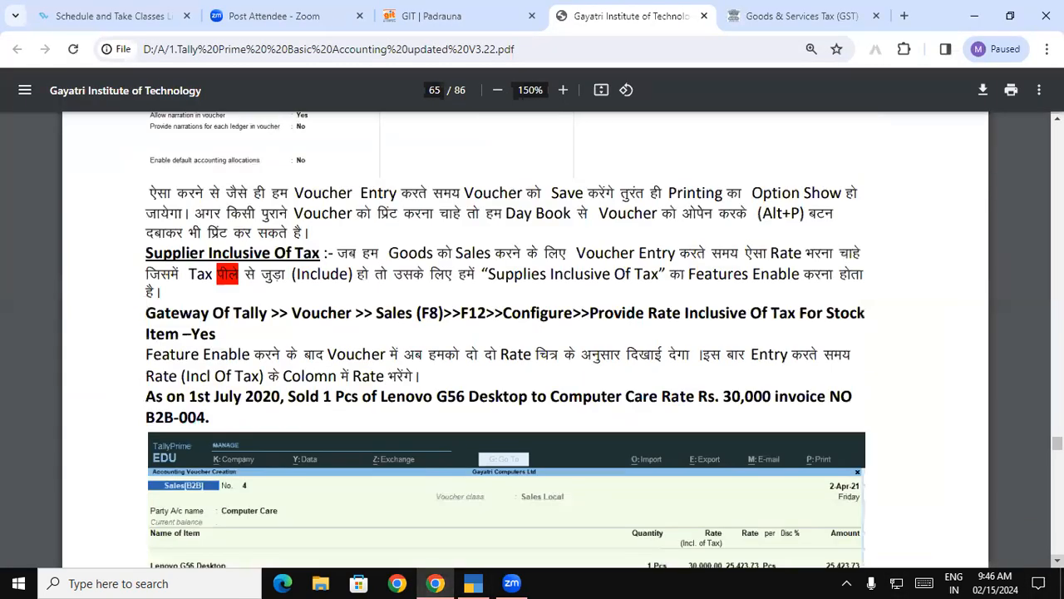
click(1058, 561)
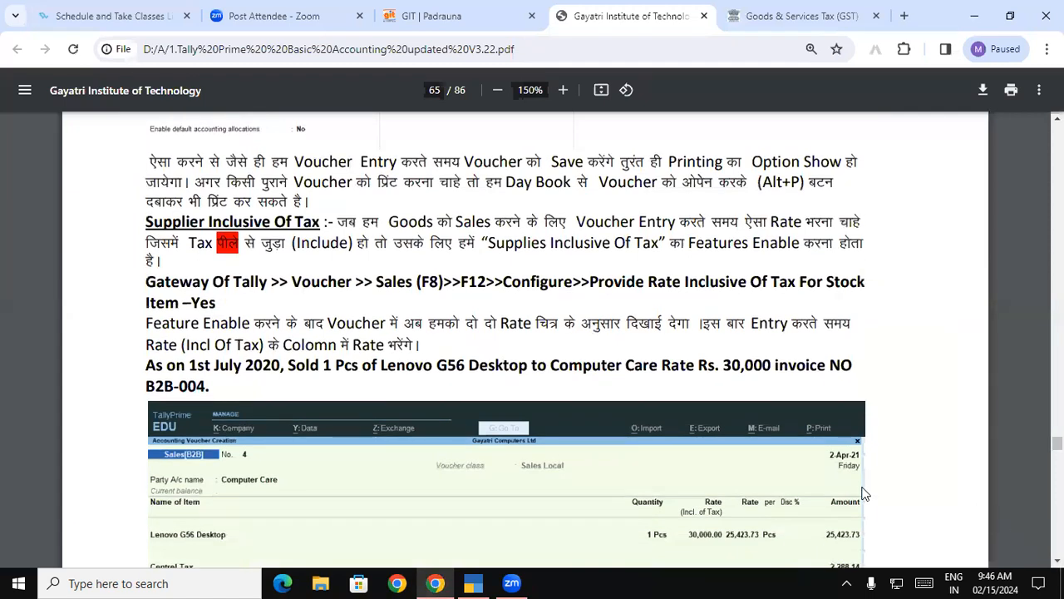
drag(146, 223, 325, 215)
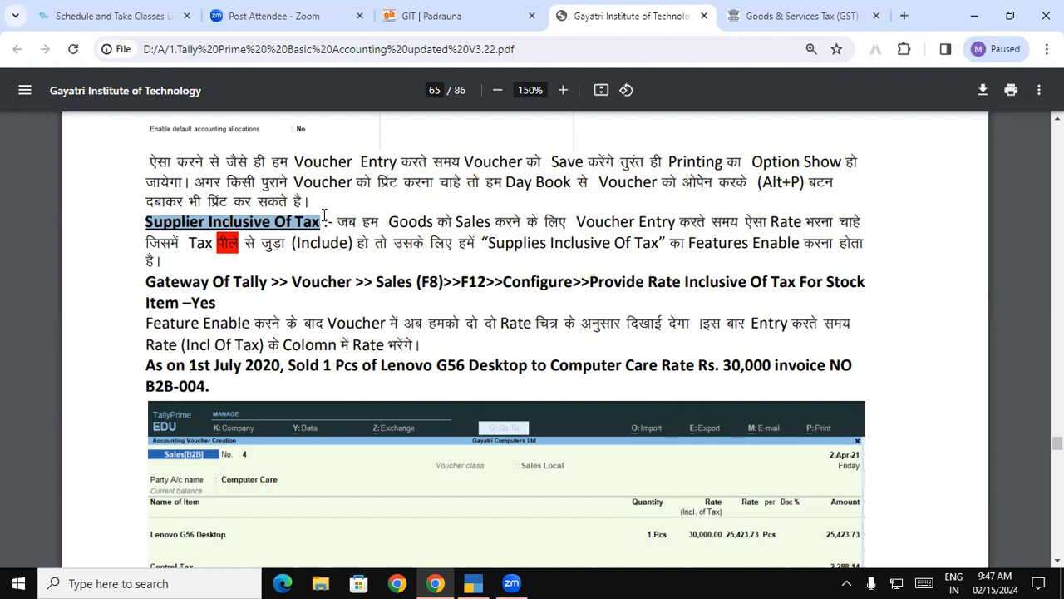
Step: Find the HP Logic PC World sales transaction for invoice B2B-003 on page 63 of the notes and highlight it with its stock item table
scroll(324, 214, up, 1)
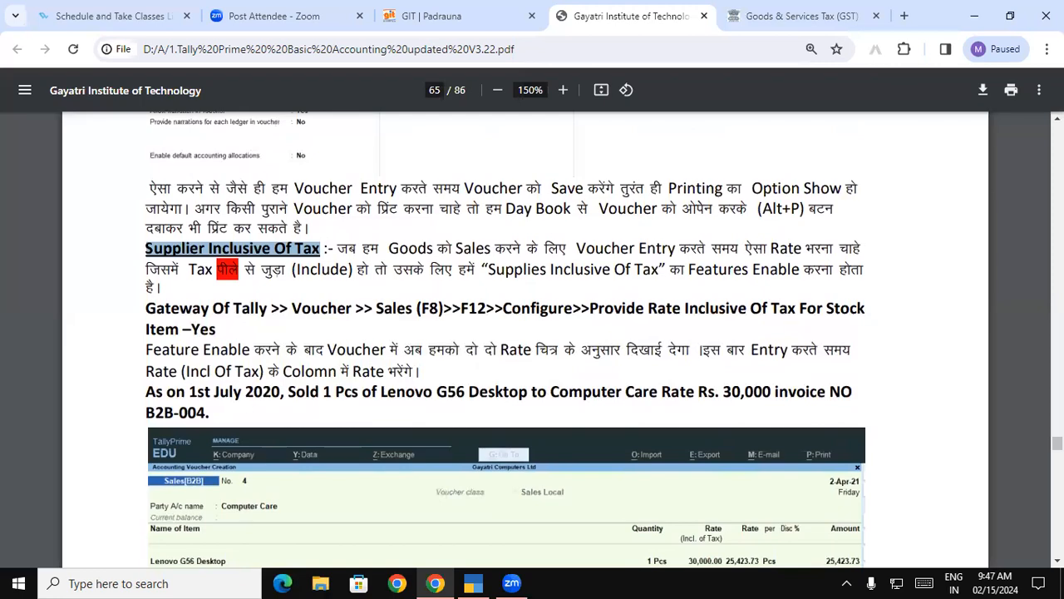
scroll(508, 340, up, 3)
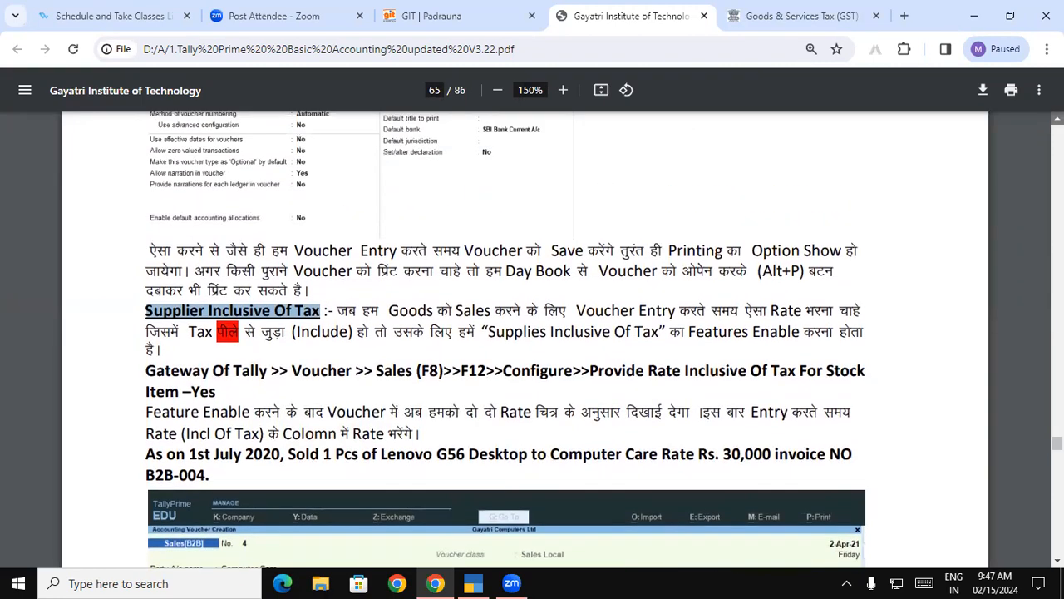
scroll(525, 340, up, 7)
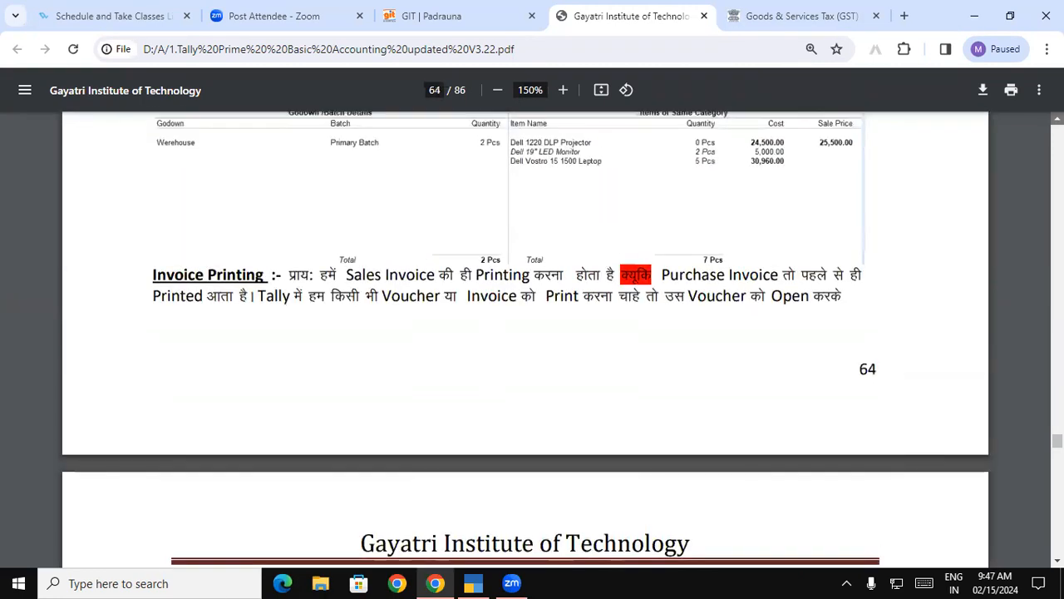
scroll(1025, 271, up, 10)
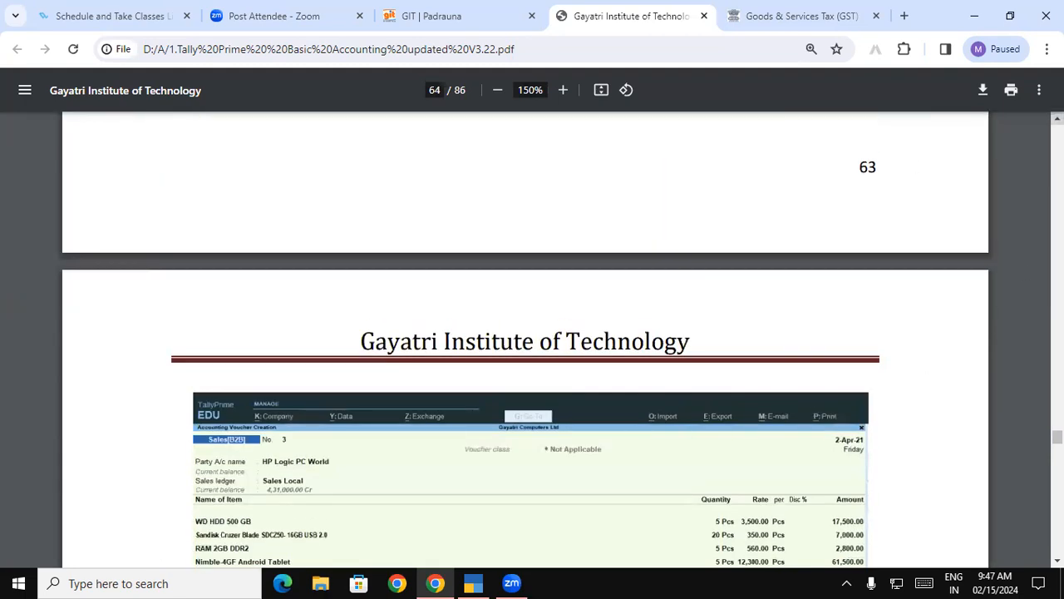
scroll(1056, 118, up, 5)
scroll(1056, 118, up, 6)
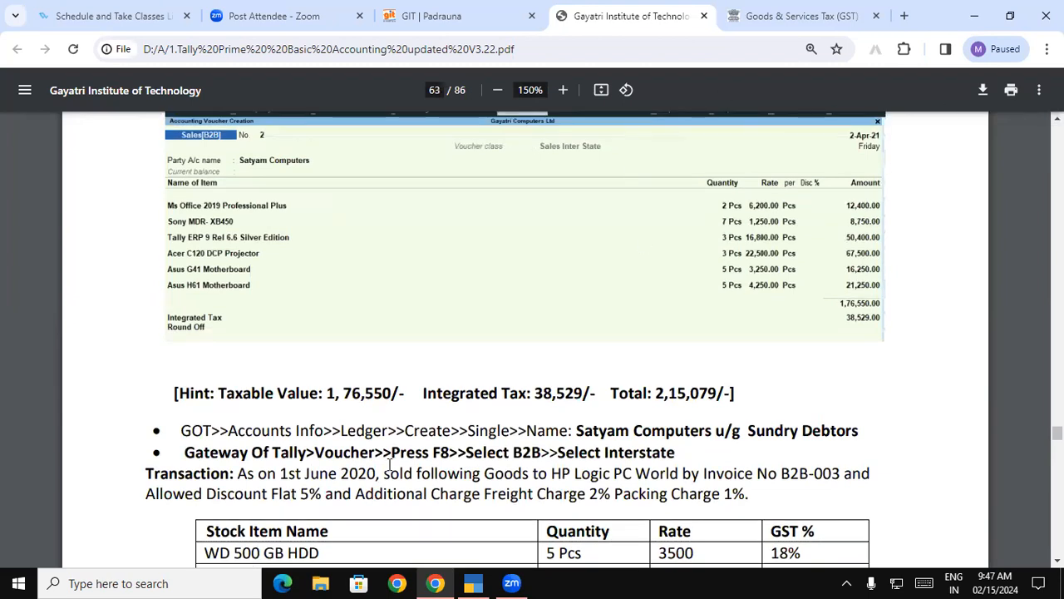
scroll(383, 462, down, 1)
drag(358, 447, 814, 481)
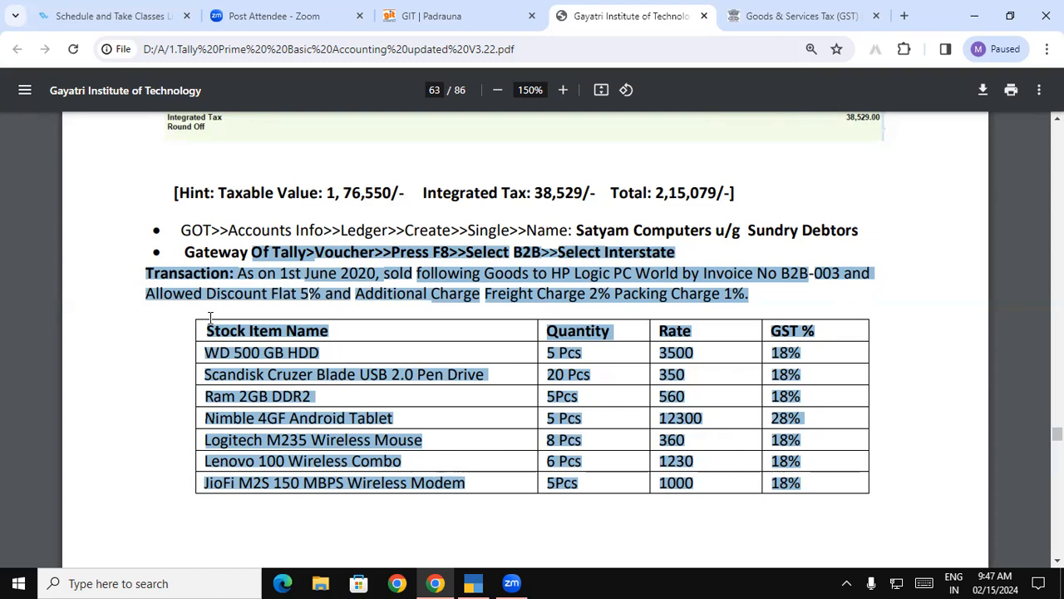
click(235, 283)
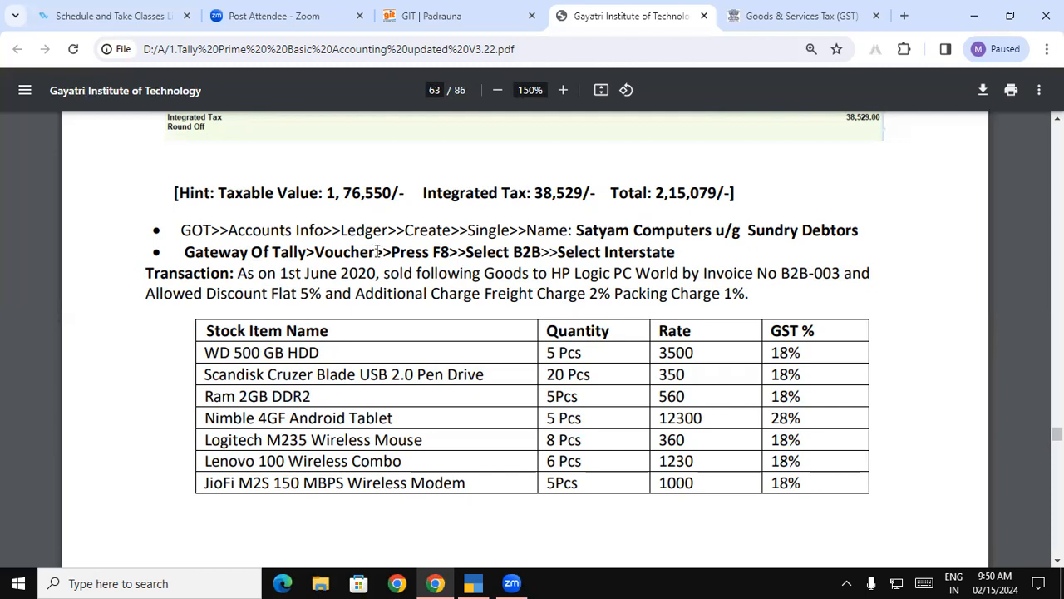
drag(196, 252, 219, 252)
drag(327, 277, 773, 573)
click(363, 397)
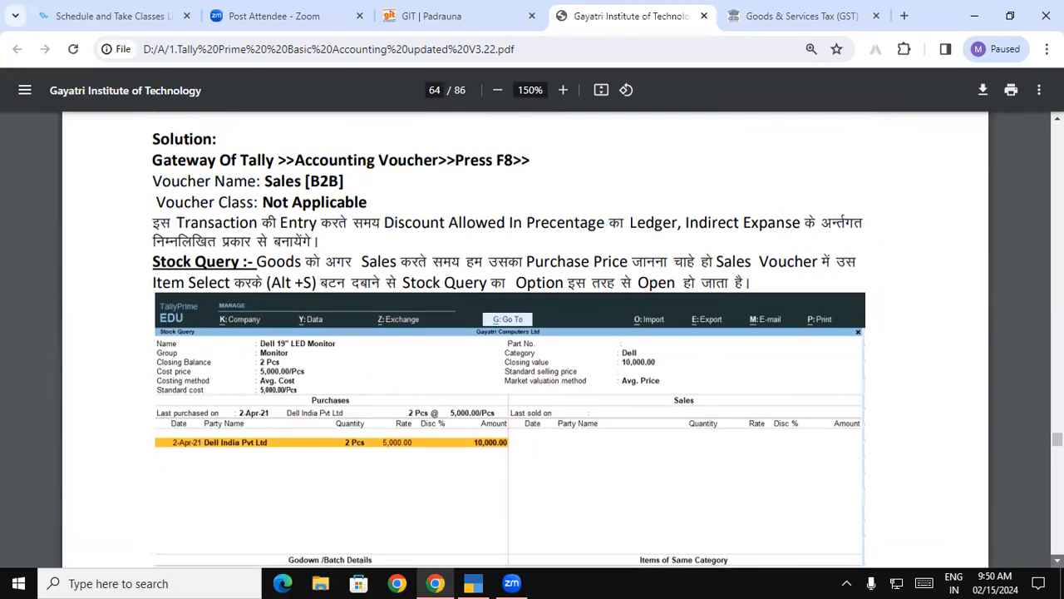
Step: Review the Stock Query, Invoice Printing and Supplier Inclusive Of Tax sections on pages 64 and 65 of the notes
scroll(363, 396, down, 2)
scroll(1033, 557, down, 8)
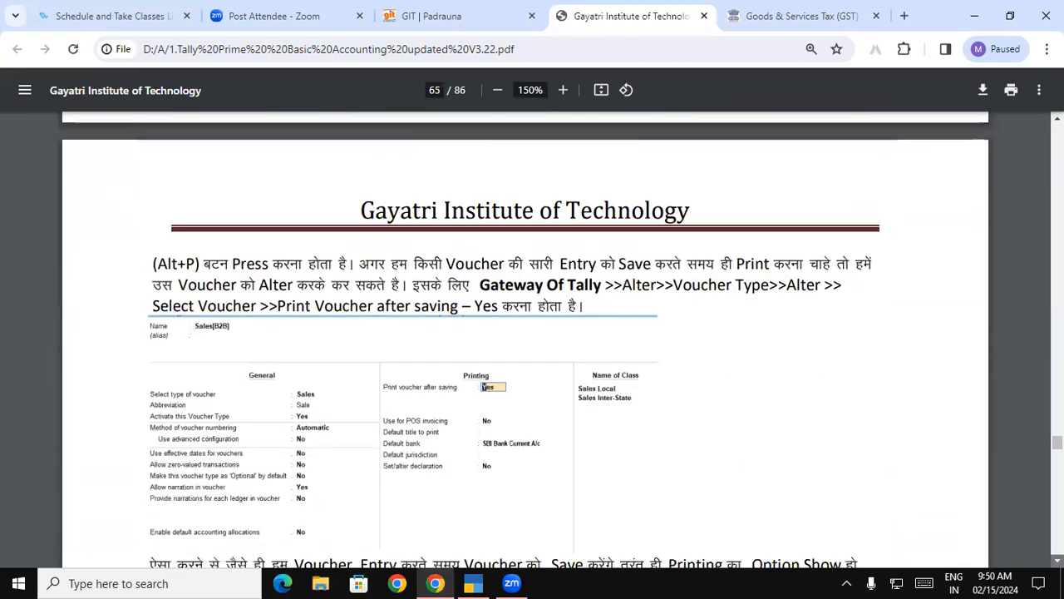
scroll(1034, 557, down, 4)
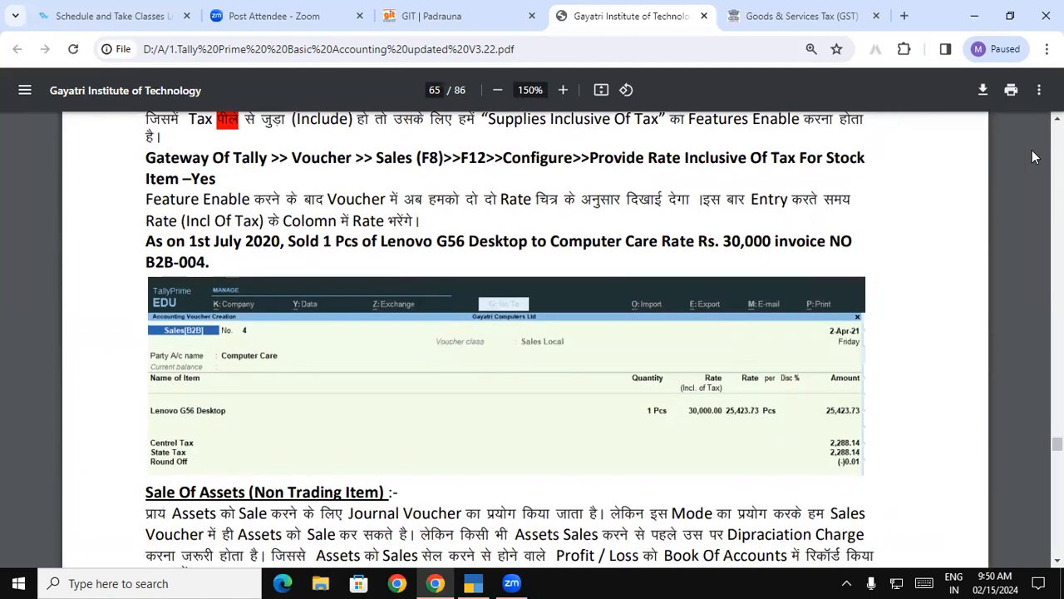
scroll(526, 341, up, 13)
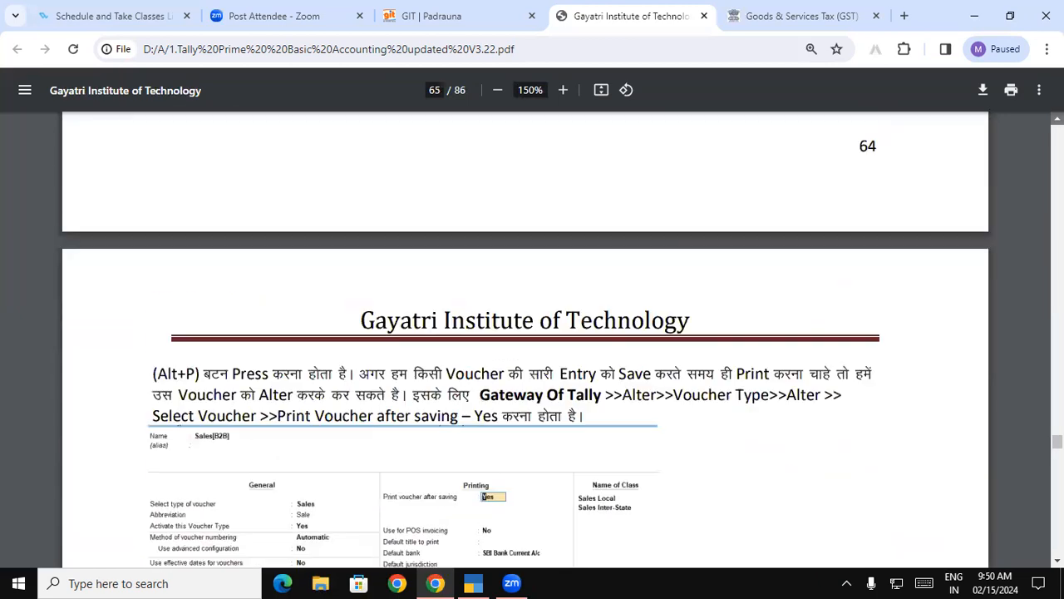
scroll(471, 182, up, 4)
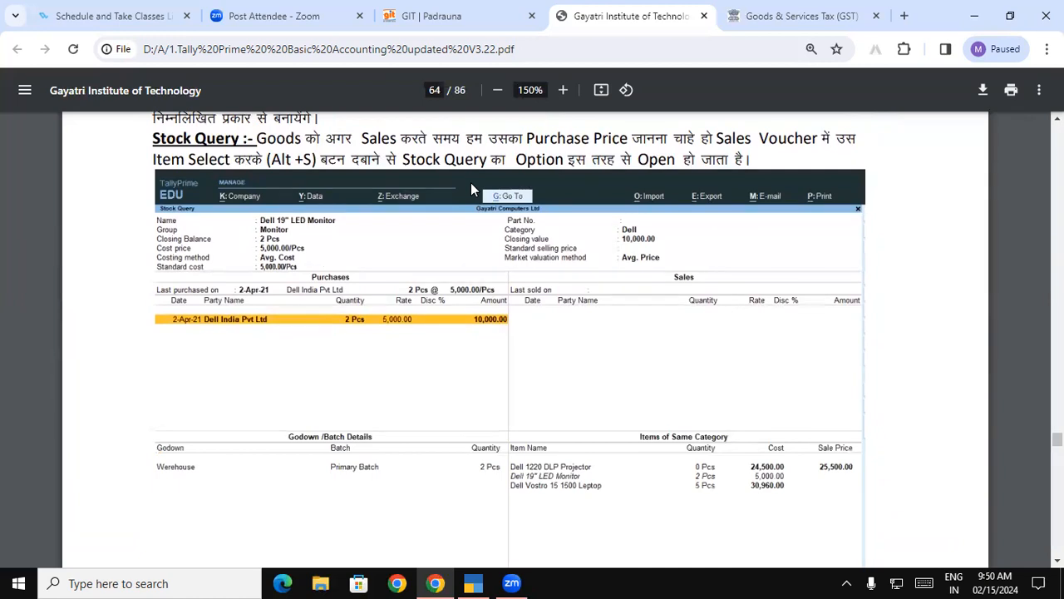
Step: Switch to TallyPrime and open the Purchase voucher type for alteration
click(474, 583)
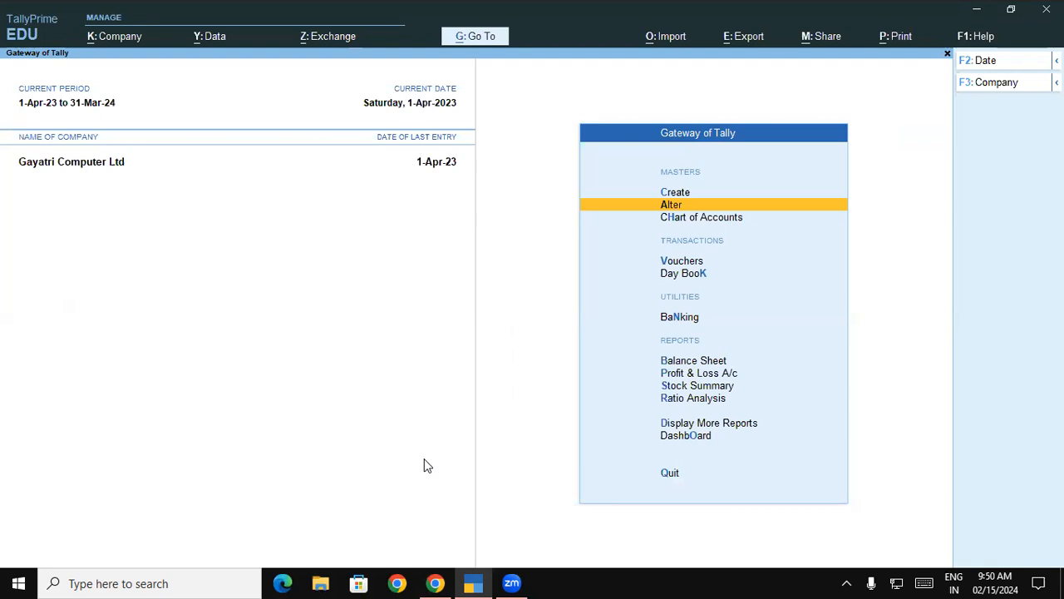
key(Return)
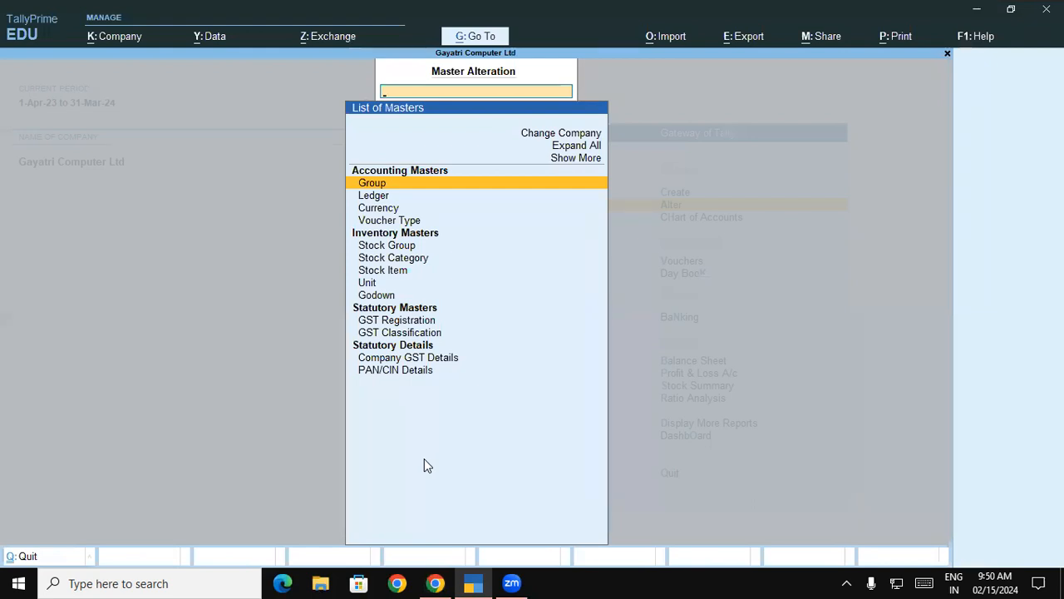
key(Down)
key(Down)
key(Down)
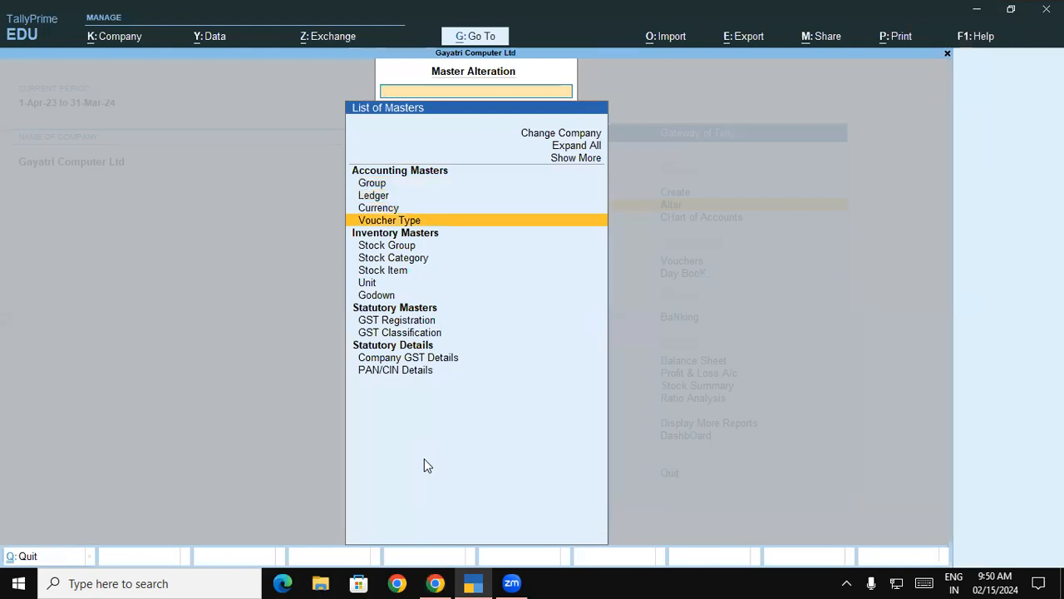
key(Return)
key(Down)
key(Down)
key(Down)
key(Down)
key(Down)
key(Down)
key(Down)
key(Down)
key(Down)
key(Down)
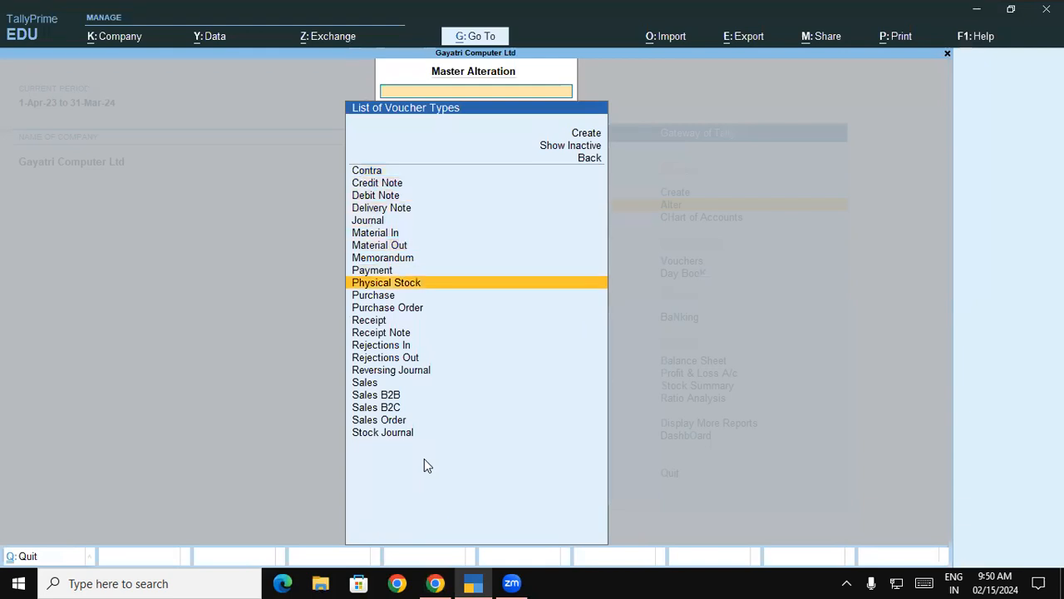
key(Return)
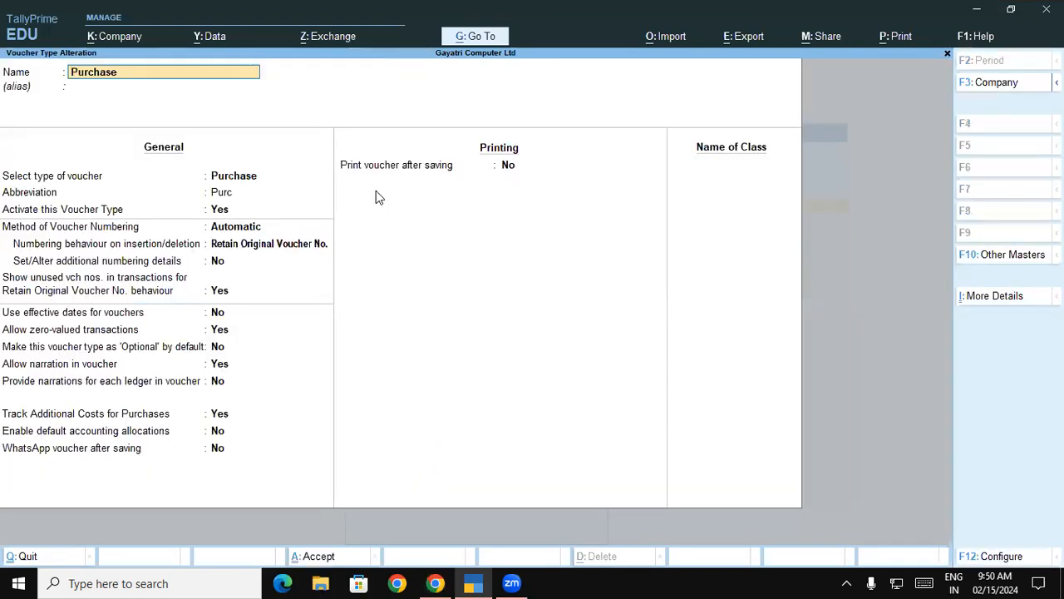
Step: Check the Print voucher after saving option of the Purchase voucher type, and quit to the Gateway of Tally without saving
click(356, 170)
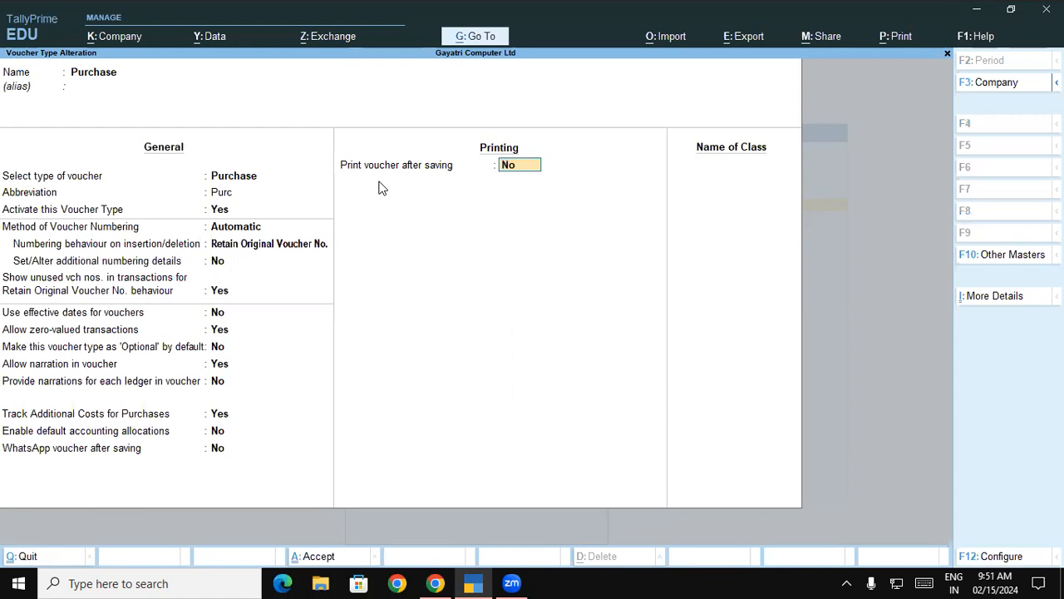
key(Escape)
key(y)
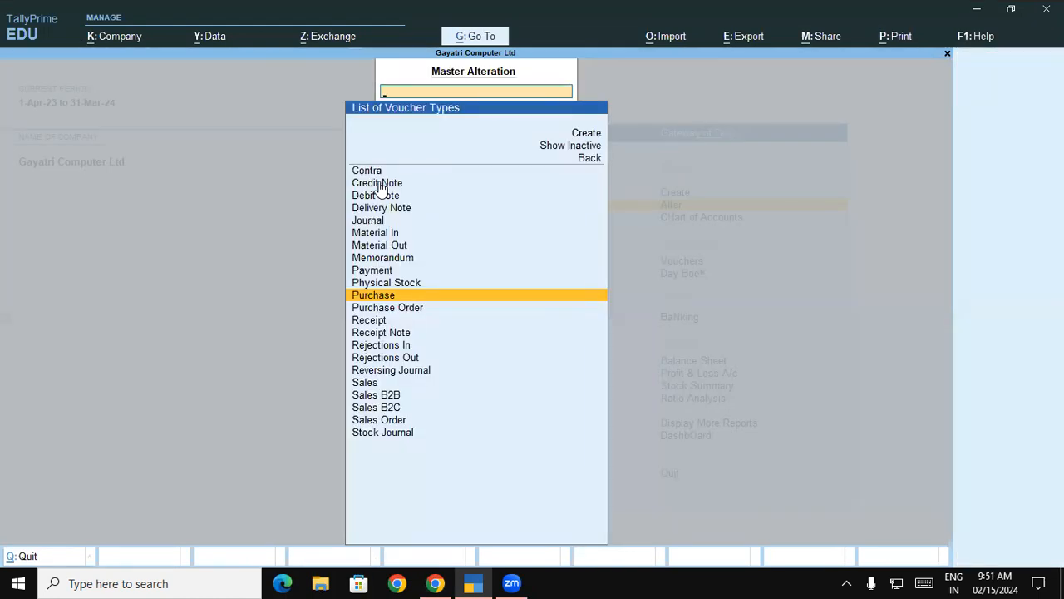
key(Escape)
key(Escape)
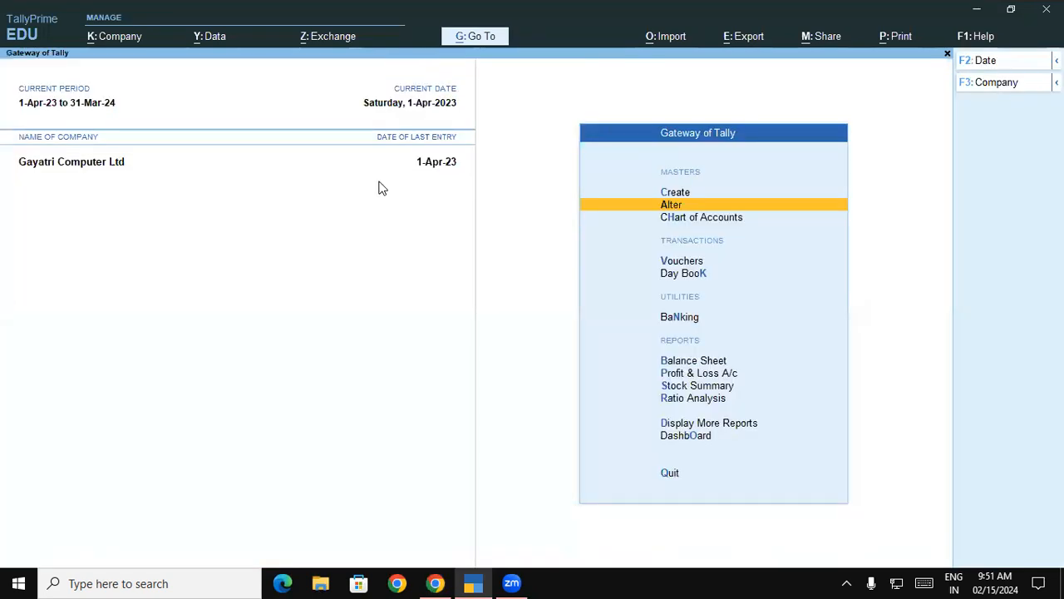
Step: Reopen the Purchase voucher type for alteration from the Gateway of Tally
key(Return)
key(Down)
key(Down)
key(Down)
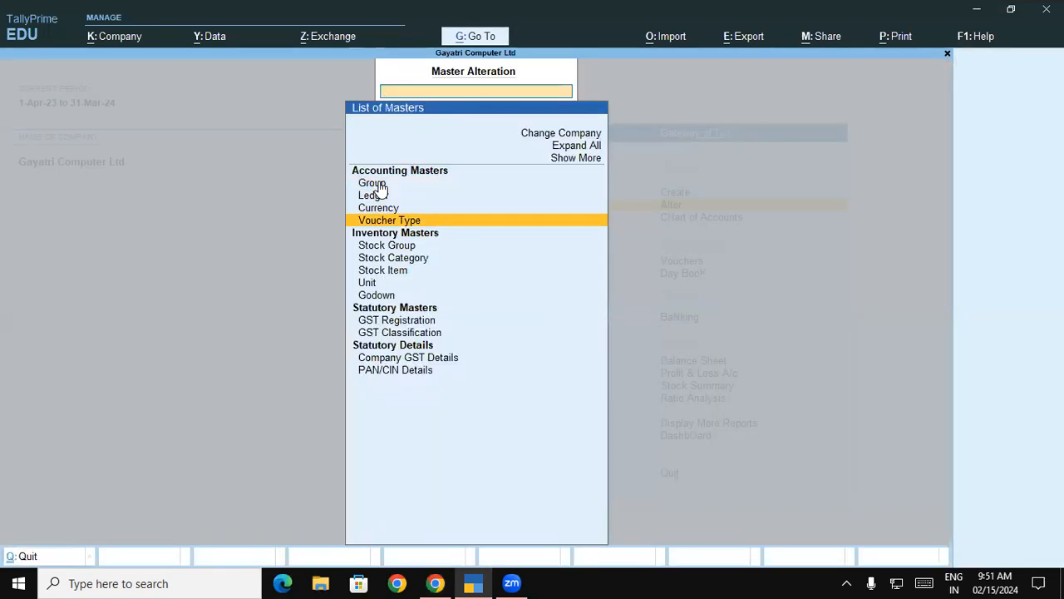
key(Return)
key(Down)
key(Down)
key(Down)
key(Down)
key(Down)
key(Down)
key(Down)
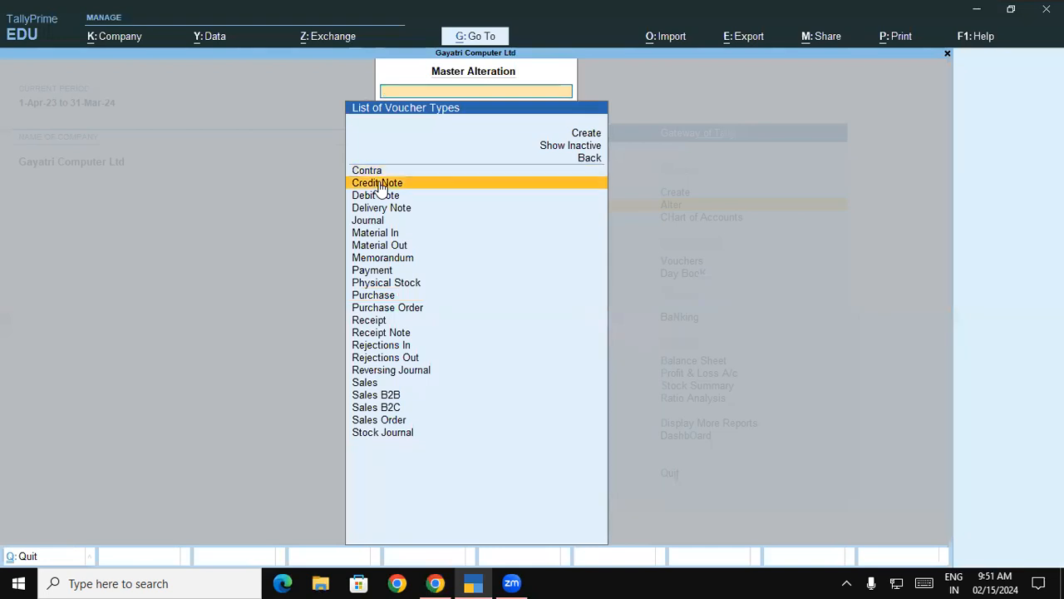
key(Down)
key(Down)
key(Down)
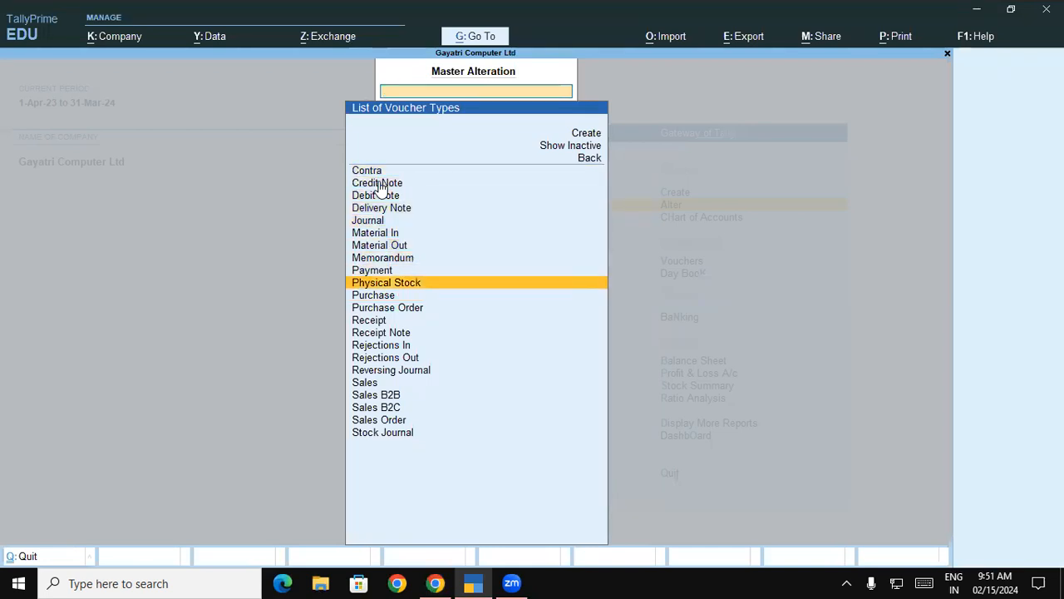
key(Return)
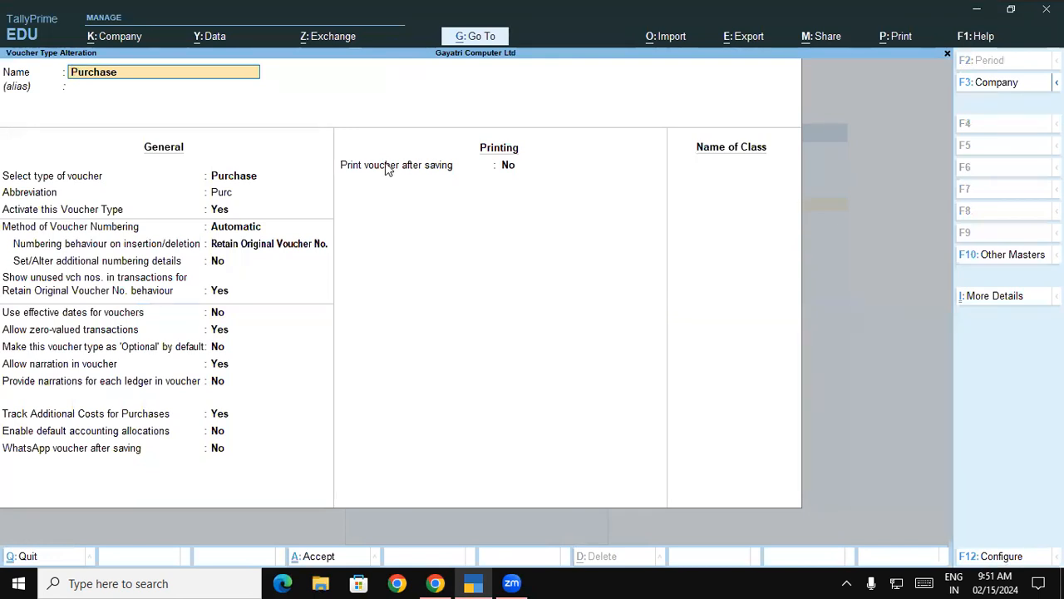
Step: Set Print voucher after saving to Yes for the Purchase voucher type, accept the change, and return to the Gateway of Tally
click(387, 168)
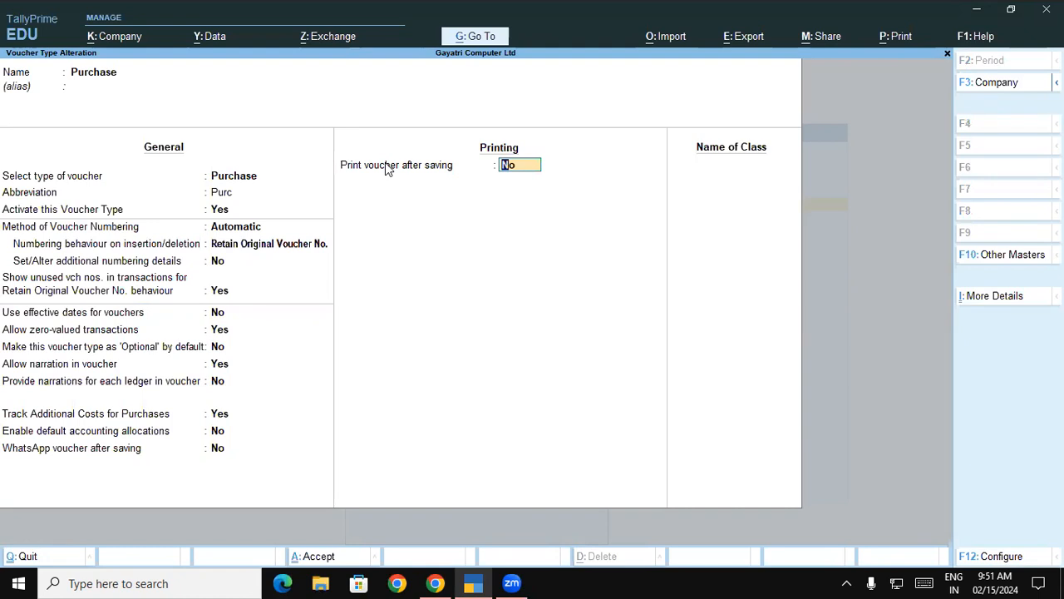
text(Y)
key(Return)
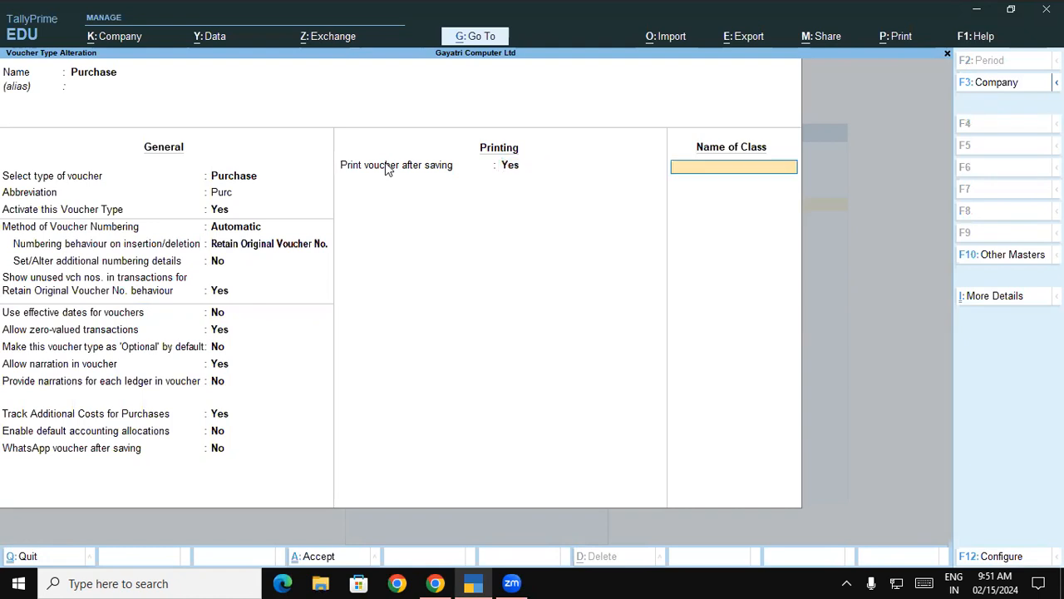
key(Return)
key(Return)
key(Escape)
key(Escape)
Step: Open the Day Book and bring up purchase voucher No. 9 from Acer India Pvt Ltd
key(Down)
key(Down)
key(Down)
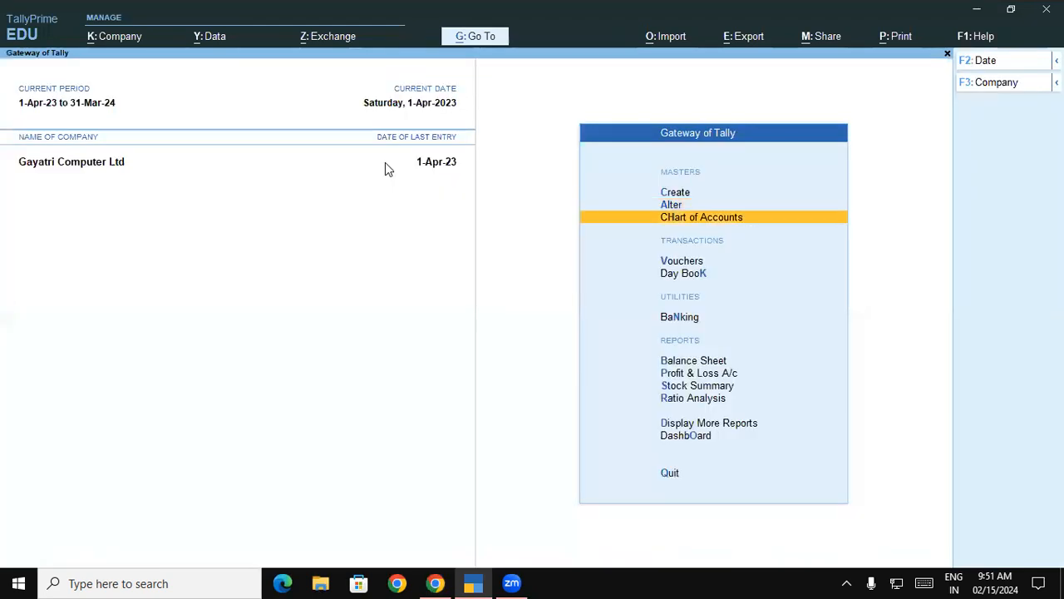
key(Return)
key(Down)
key(Down)
key(Down)
key(Down)
key(Down)
key(Down)
key(Down)
key(Down)
key(Down)
key(Down)
key(Down)
key(Down)
key(Down)
key(Down)
key(Down)
key(Down)
key(Down)
key(Down)
key(Down)
key(Down)
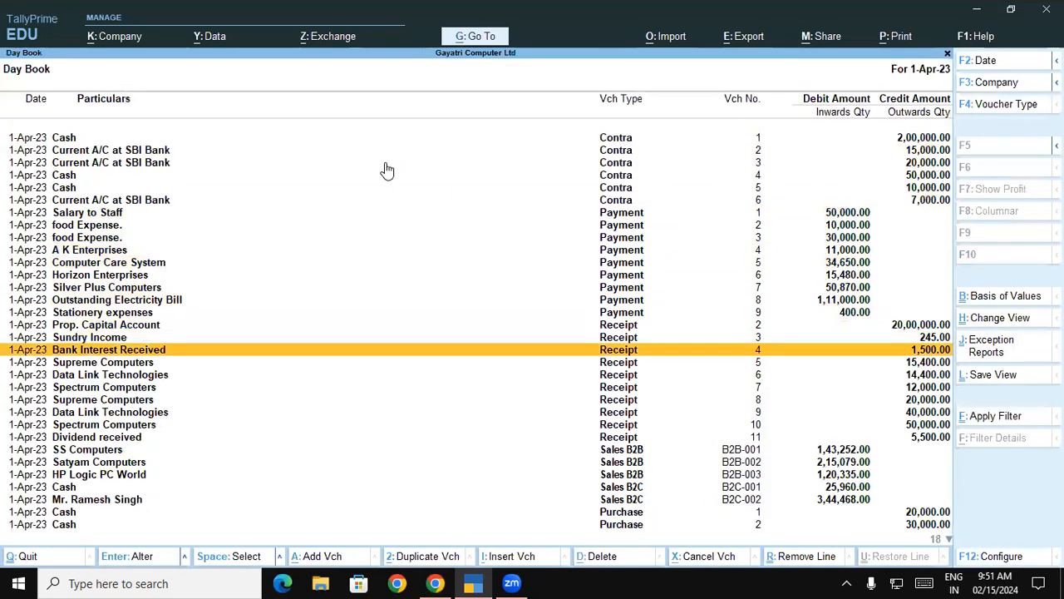
key(Return)
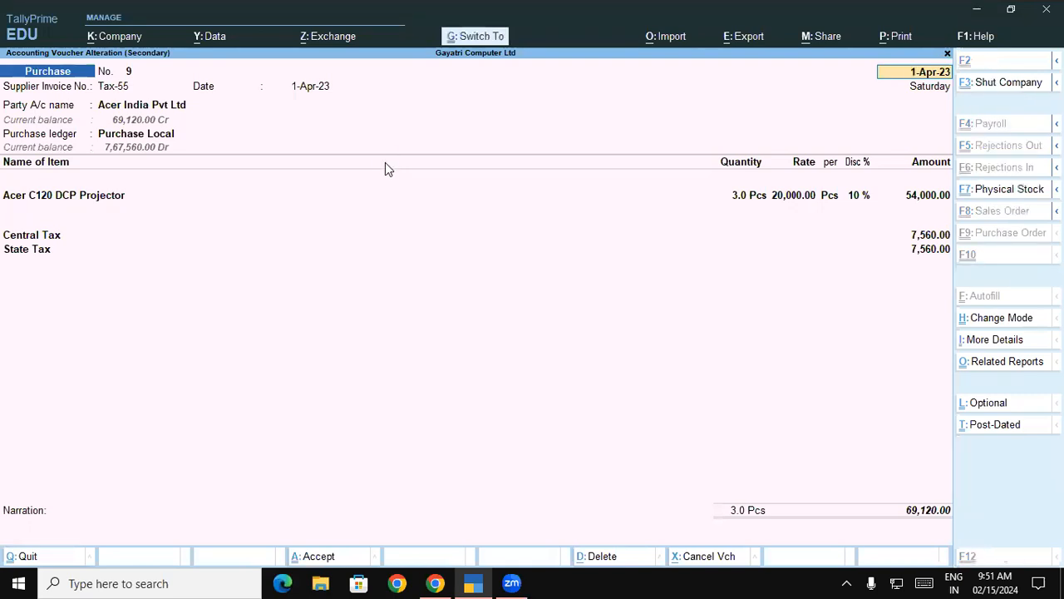
Step: Preview the print of the Acer India Pvt Ltd purchase invoice, zoom in to examine it, and close the zoomed view
key(ctrl+p)
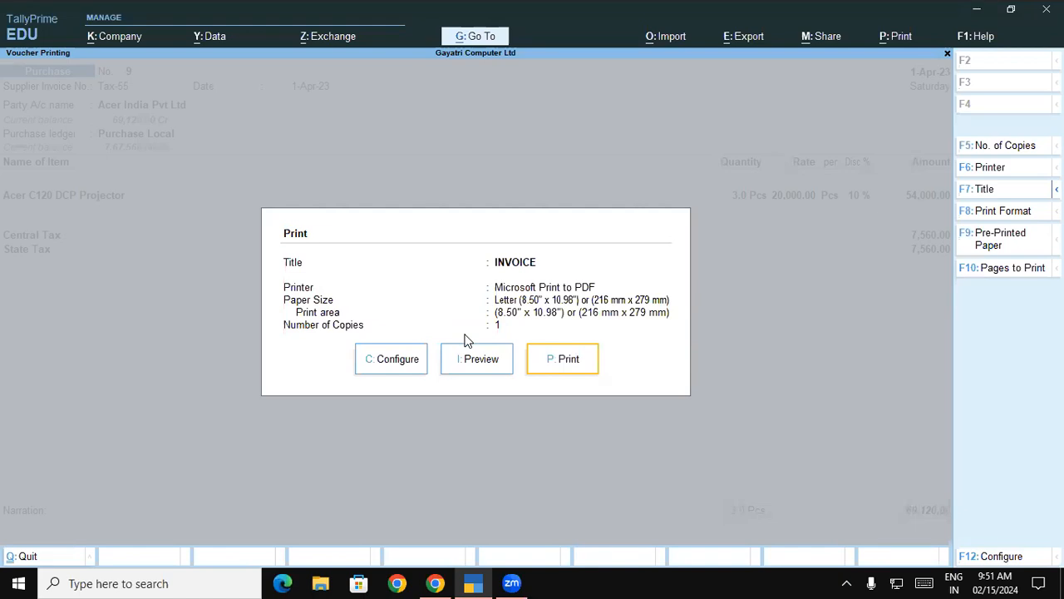
click(480, 360)
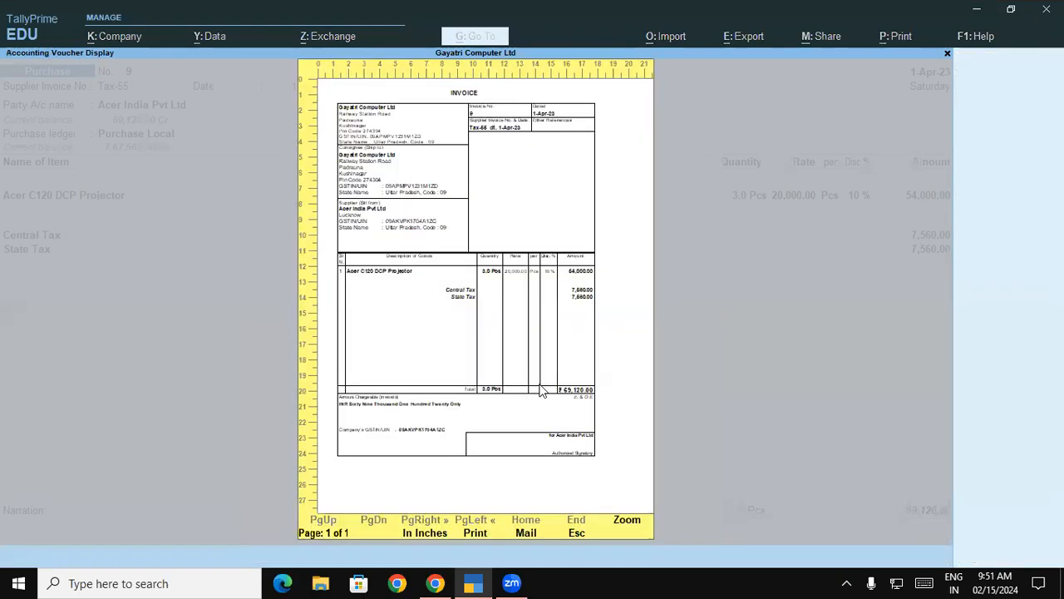
click(629, 519)
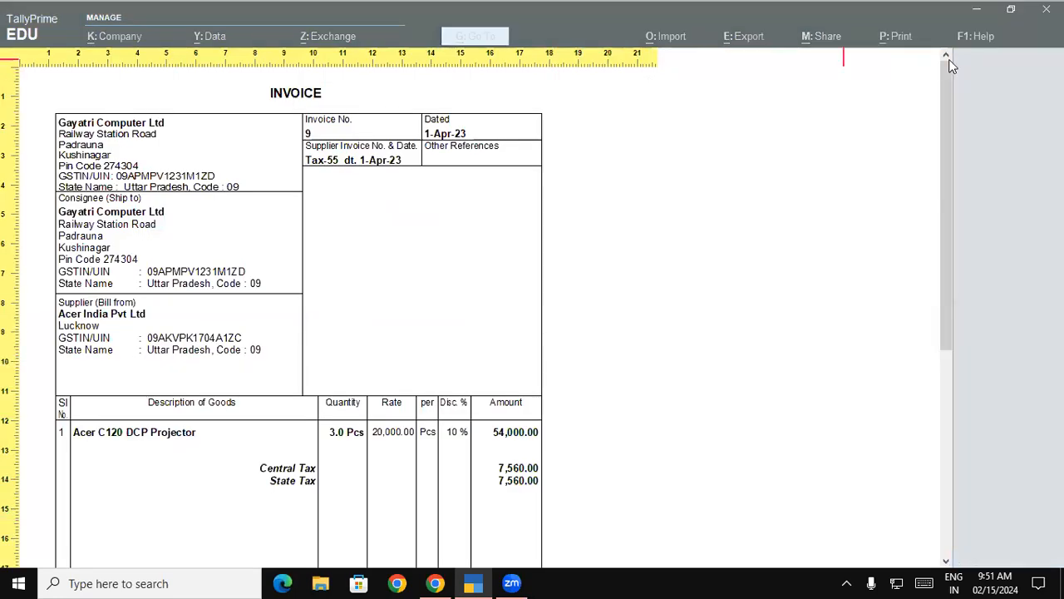
key(Escape)
Step: Switch back to the Tally notes PDF in Chrome and highlight the Supplier Inclusive Of Tax heading on page 65
click(437, 580)
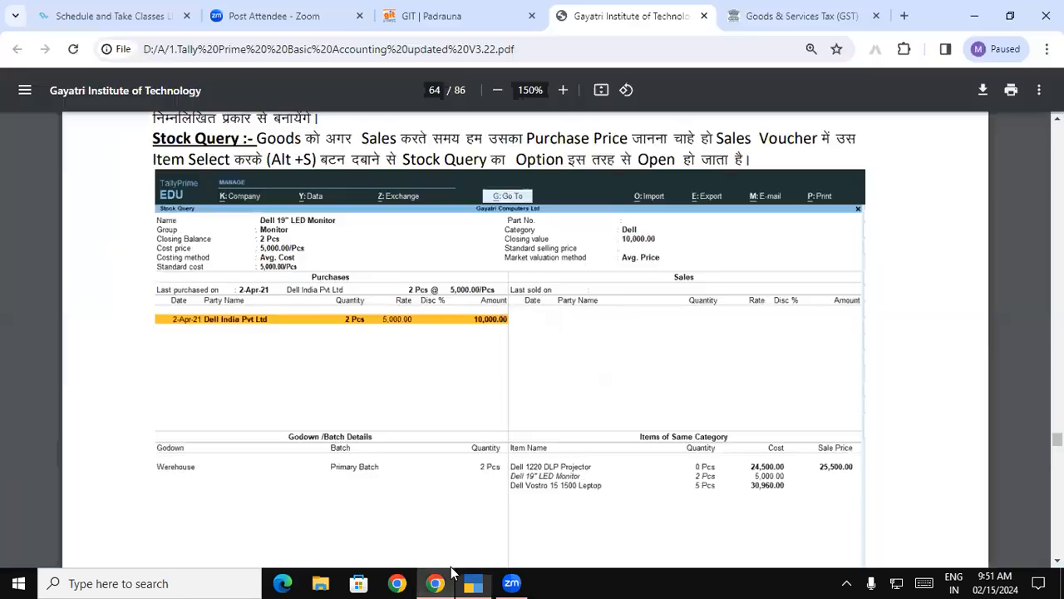
scroll(524, 333, down, 10)
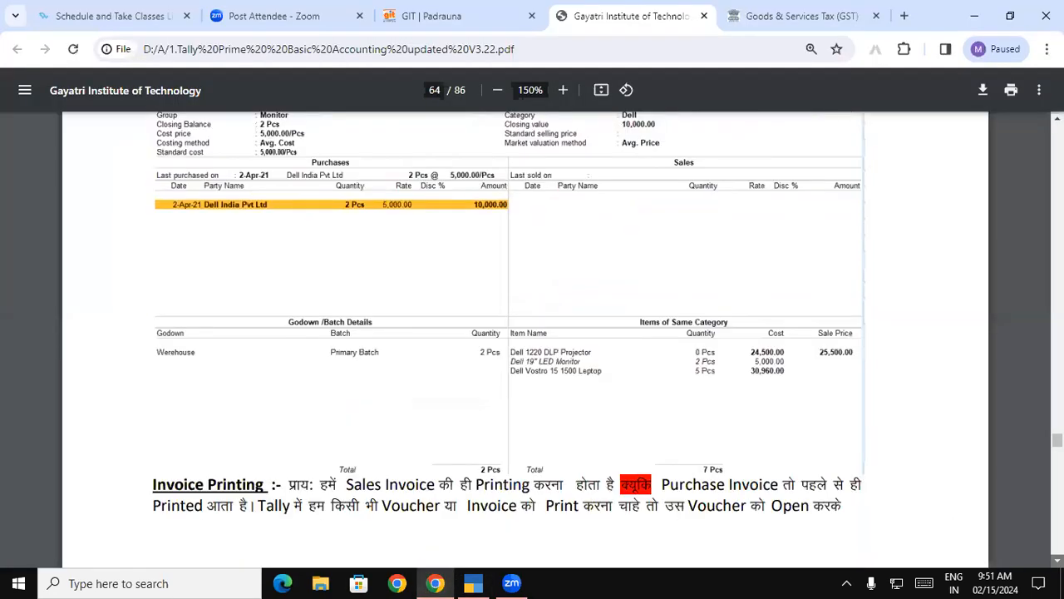
scroll(266, 170, down, 5)
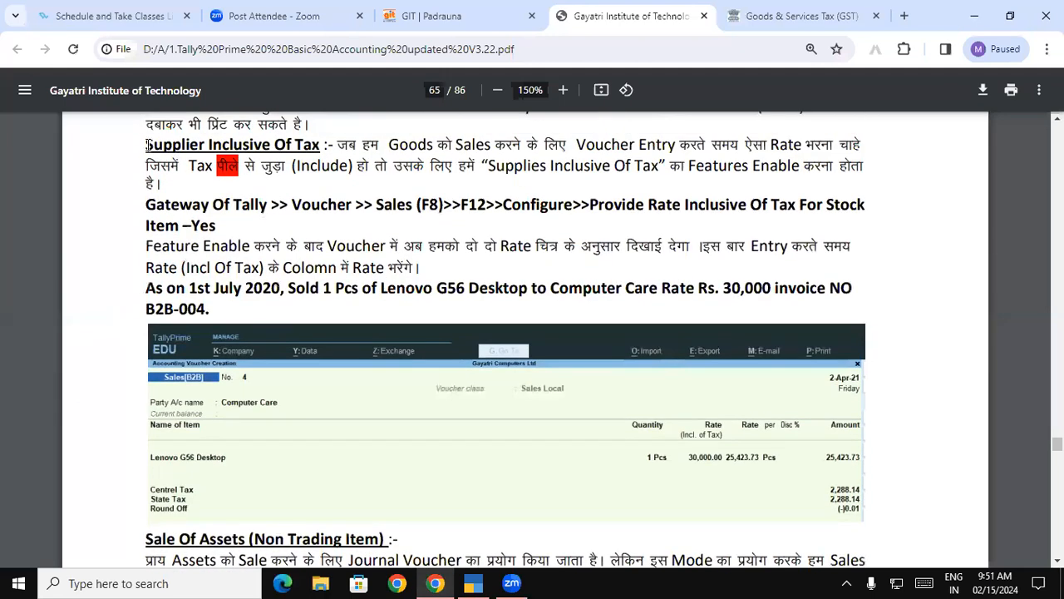
drag(145, 144, 317, 147)
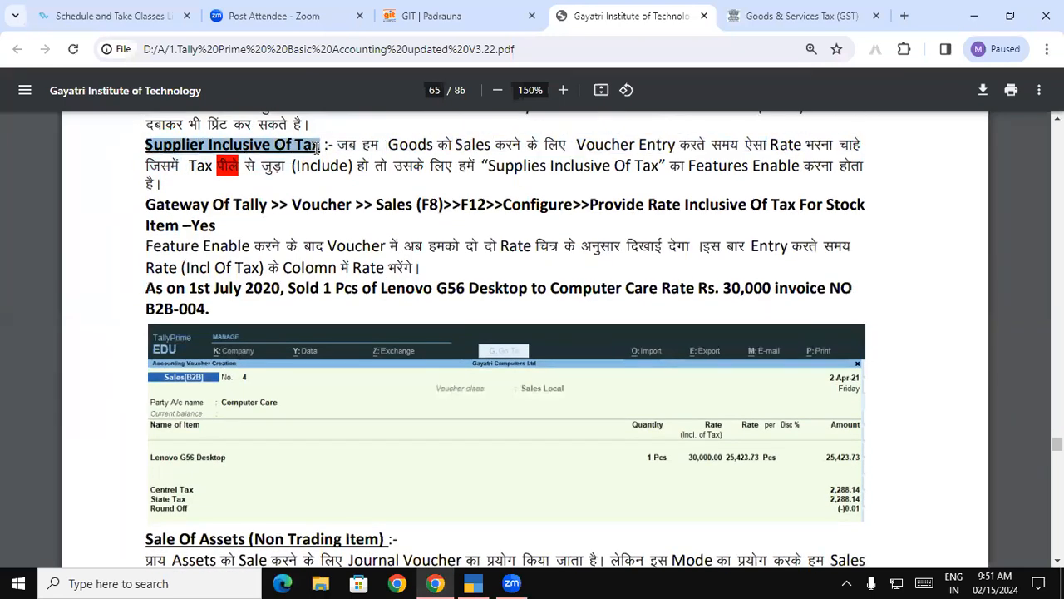